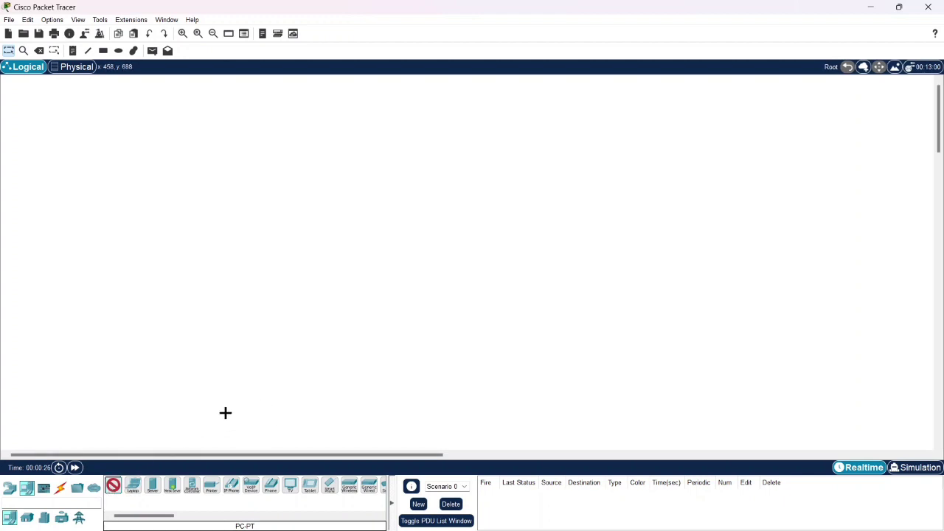
left_click(292, 369)
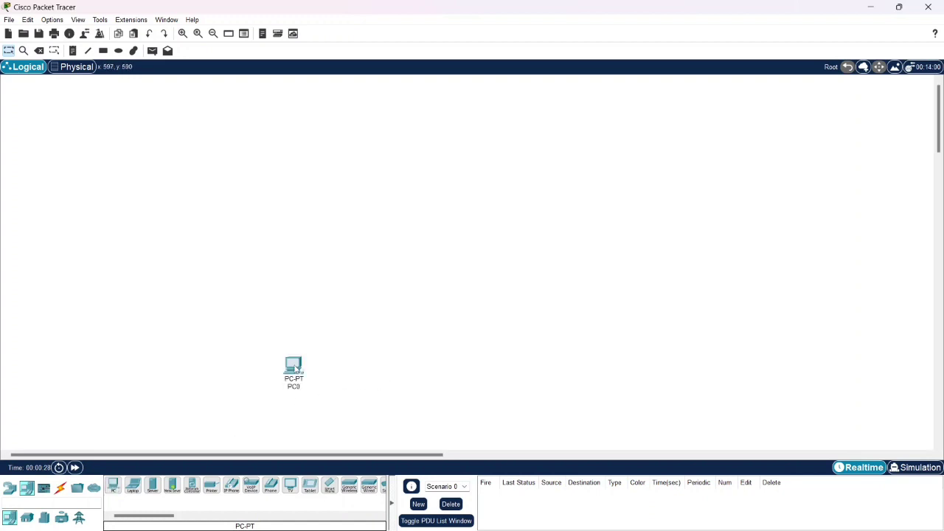
left_click(153, 485)
left_click(362, 367)
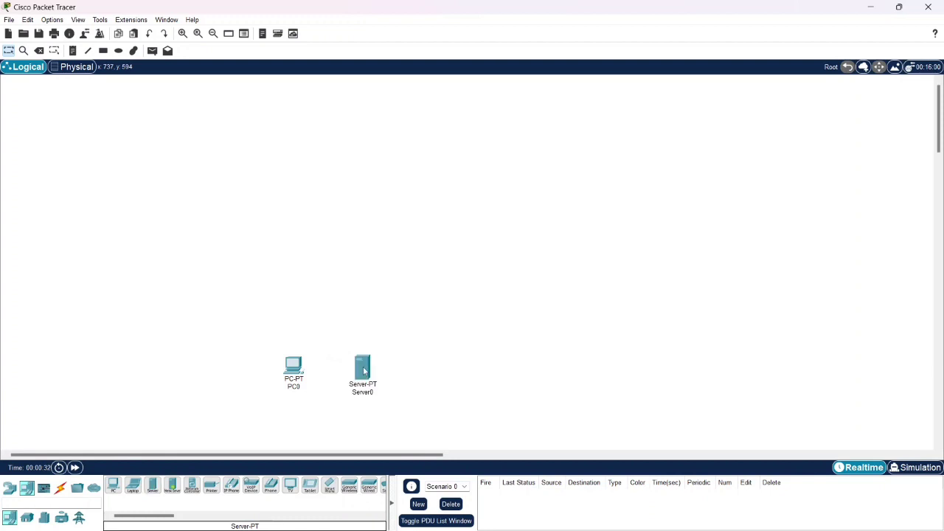
left_click(9, 488)
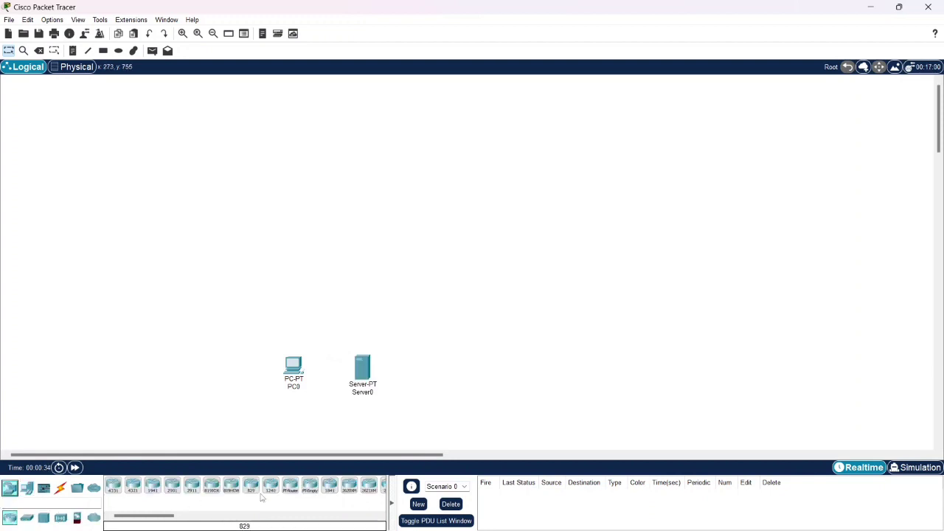
left_click(290, 485)
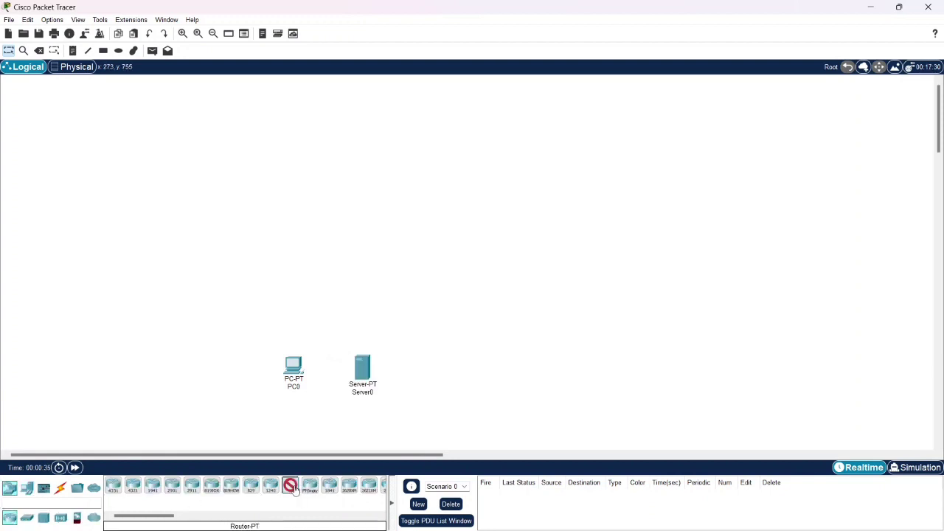
left_click(430, 375)
left_click_drag(262, 297, 520, 430)
key("Delete")
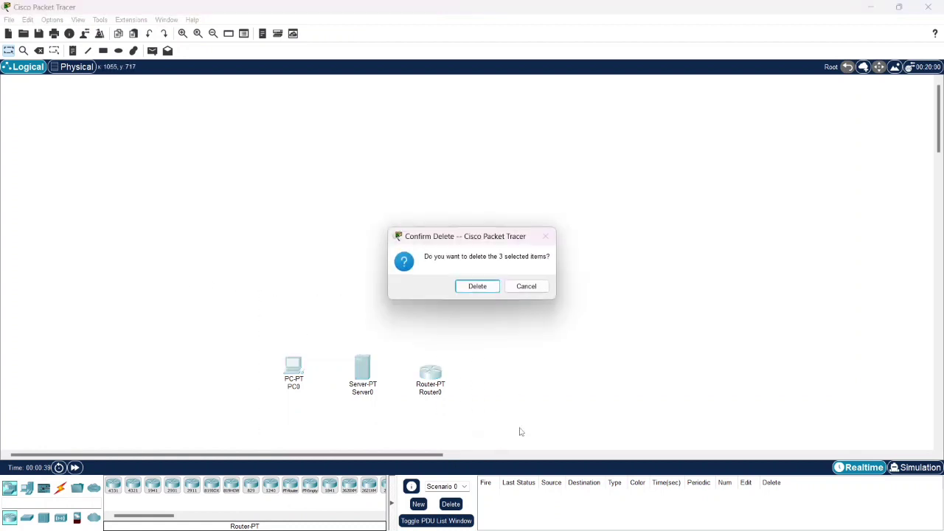
key("Return")
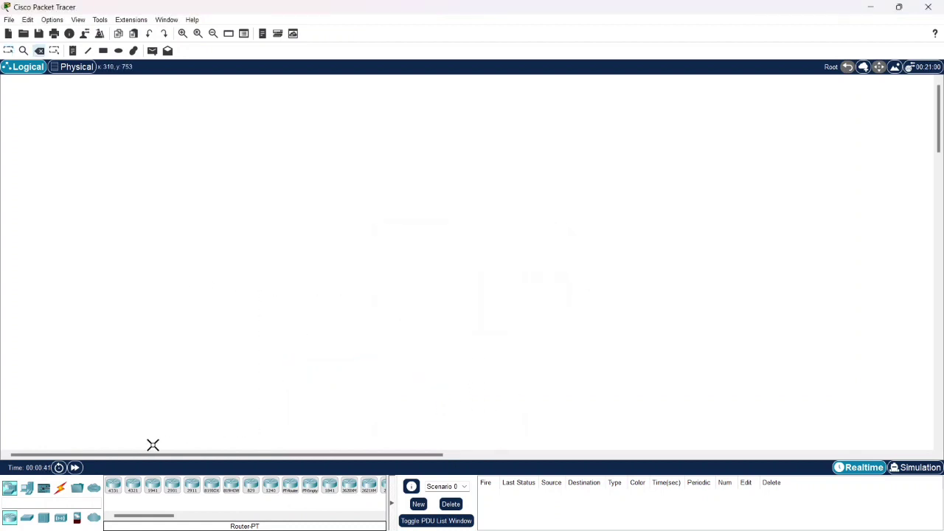
Step: Place three PCs in a row along the lower part of the workspace, two close together and the third farther to their right
left_click(27, 491)
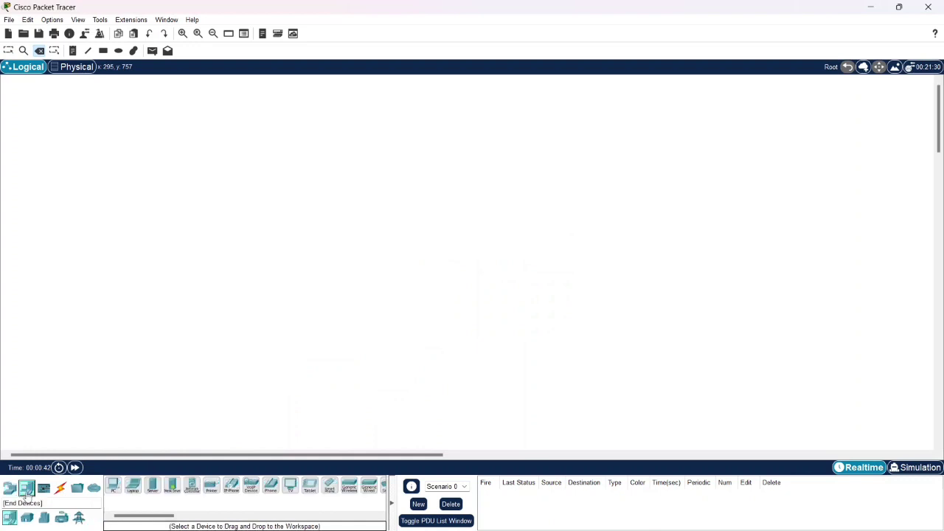
left_click(115, 489)
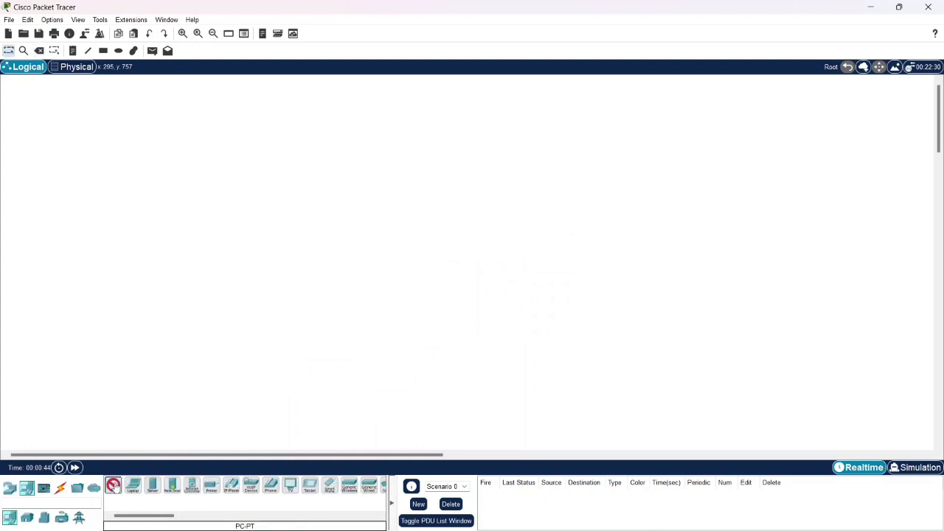
left_click(221, 417)
left_click(114, 485)
left_click(314, 418)
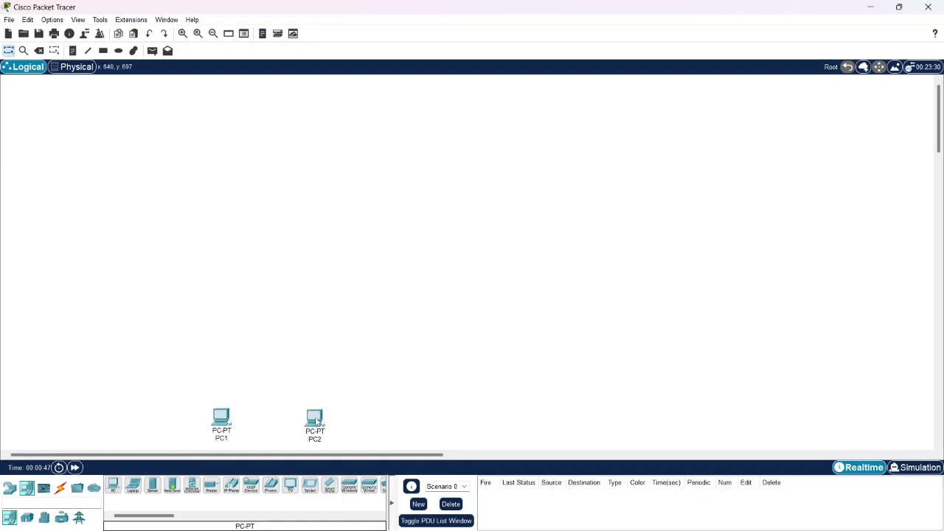
left_click(114, 486)
left_click(498, 416)
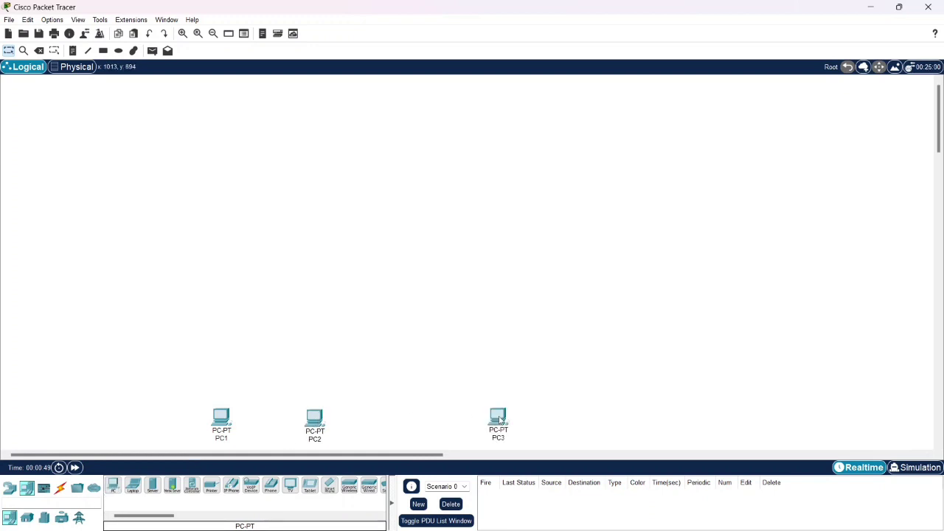
Step: Add two Server-PT devices well above the PCs, one over the first PC and one over the third
left_click(153, 485)
left_click(233, 195)
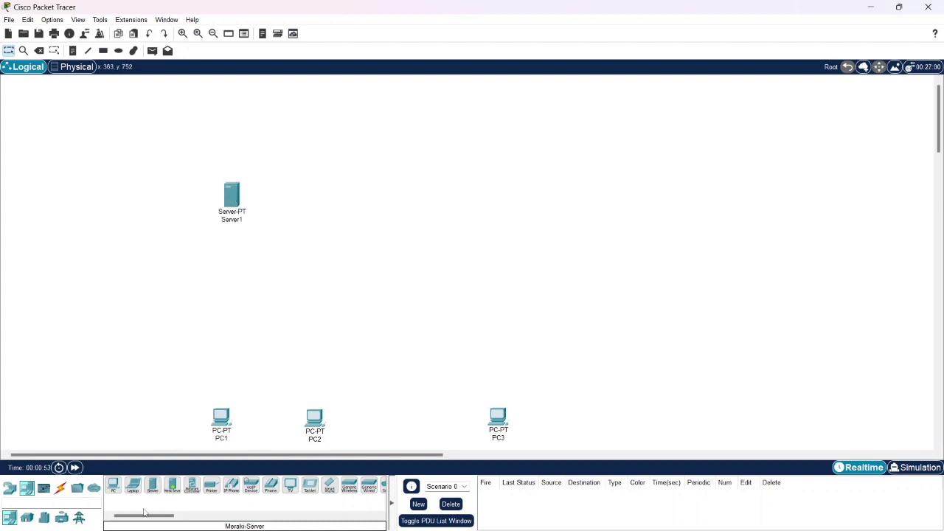
left_click(153, 487)
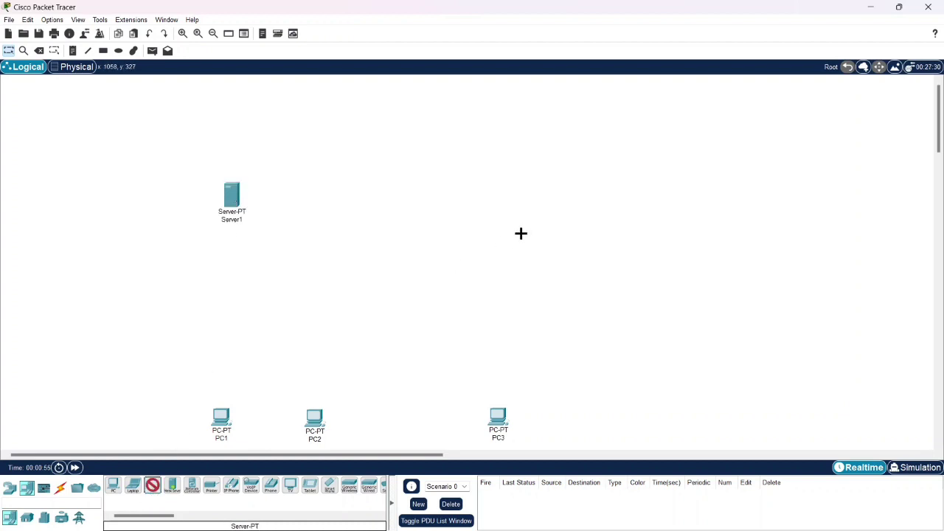
left_click(511, 194)
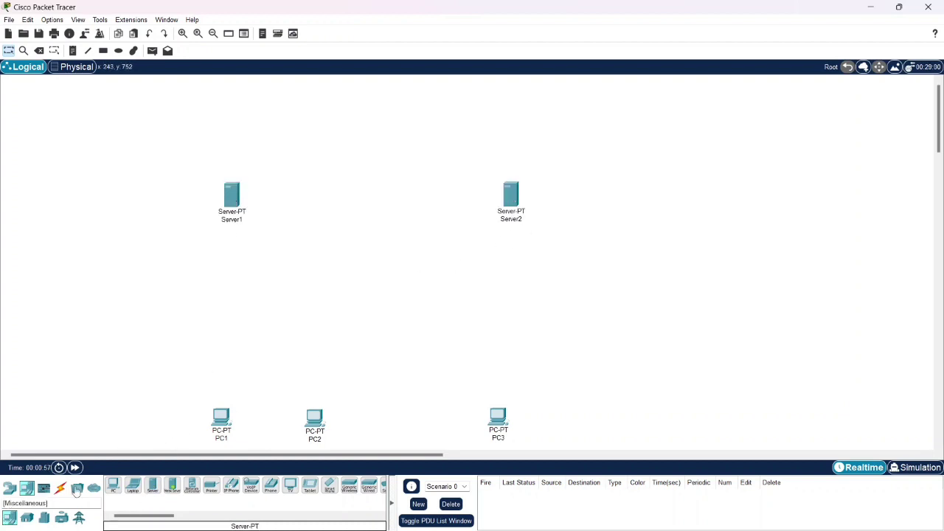
Step: Add three Router-PT devices: one above the PC pair, one above the third PC, and one between the two servers
left_click(9, 489)
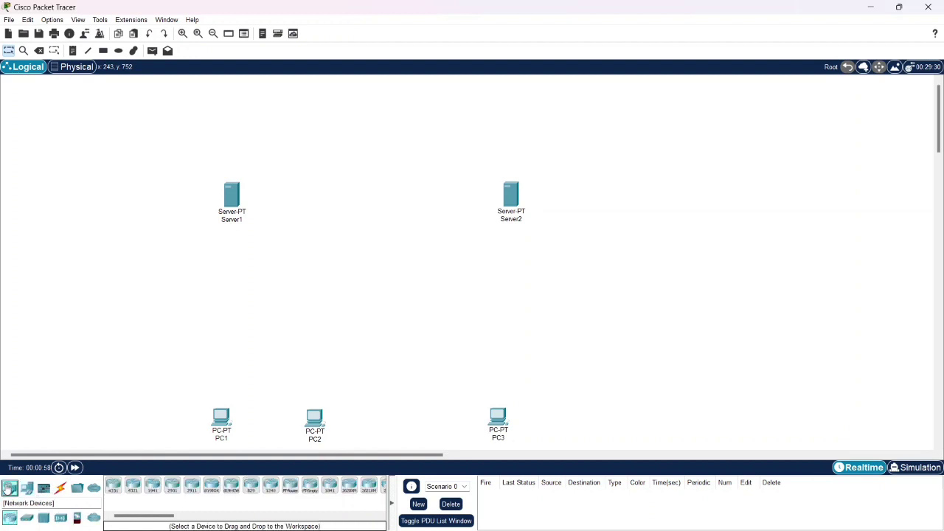
left_click(293, 487)
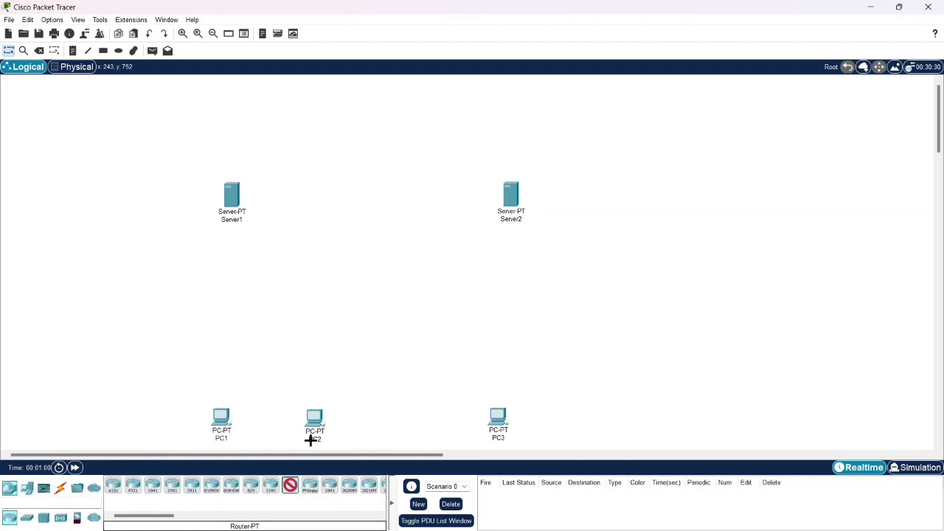
left_click(257, 357)
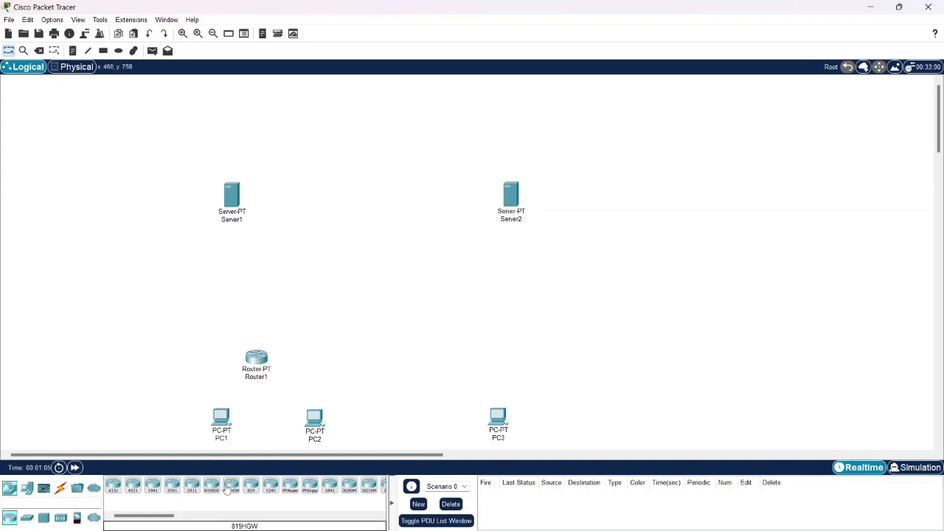
left_click(290, 486)
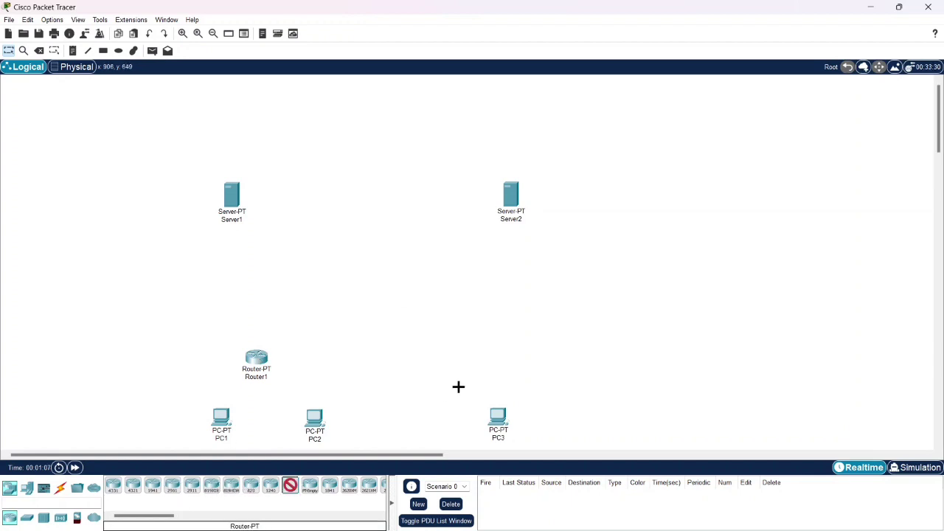
left_click(493, 351)
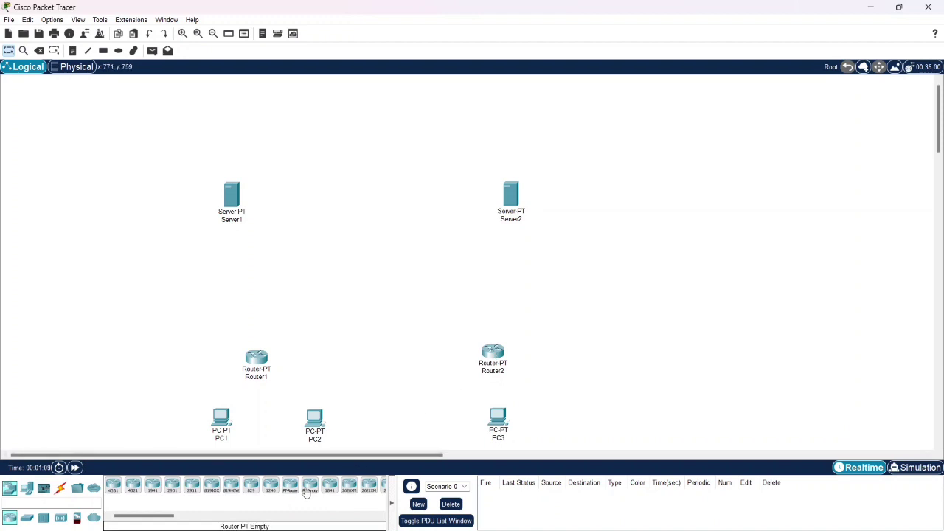
left_click(387, 209)
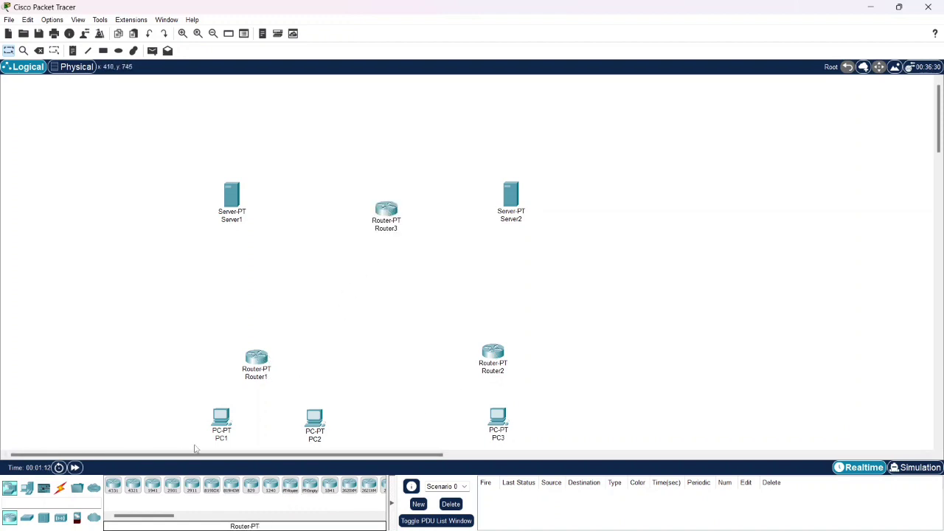
Step: Connect PC1 FastEthernet0 to Router1 FastEthernet0/0 with a copper cross-over cable, and shift Router1 to sit between the two PCs
left_click(60, 488)
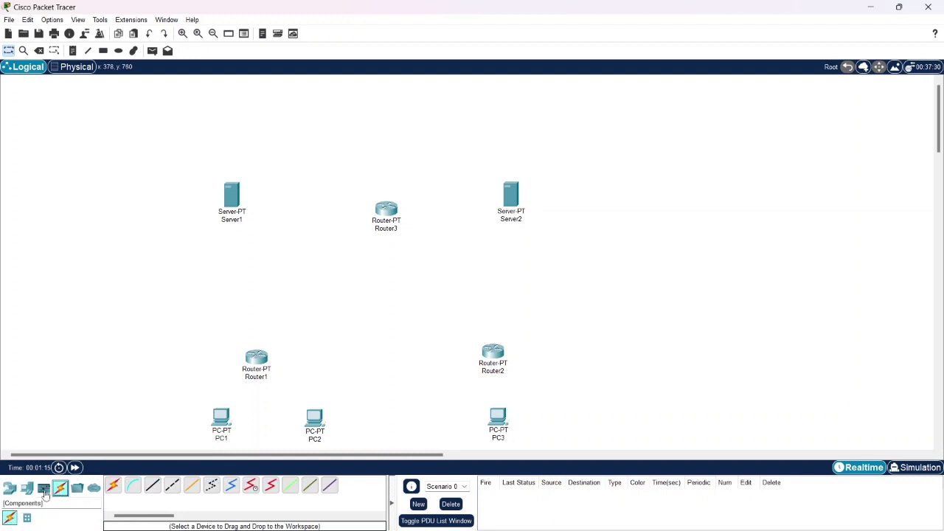
left_click(173, 484)
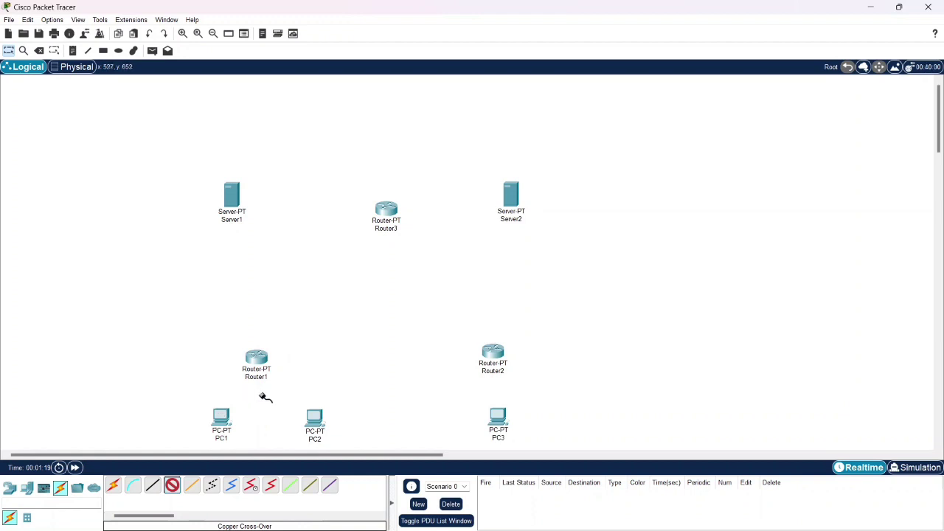
left_click(225, 419)
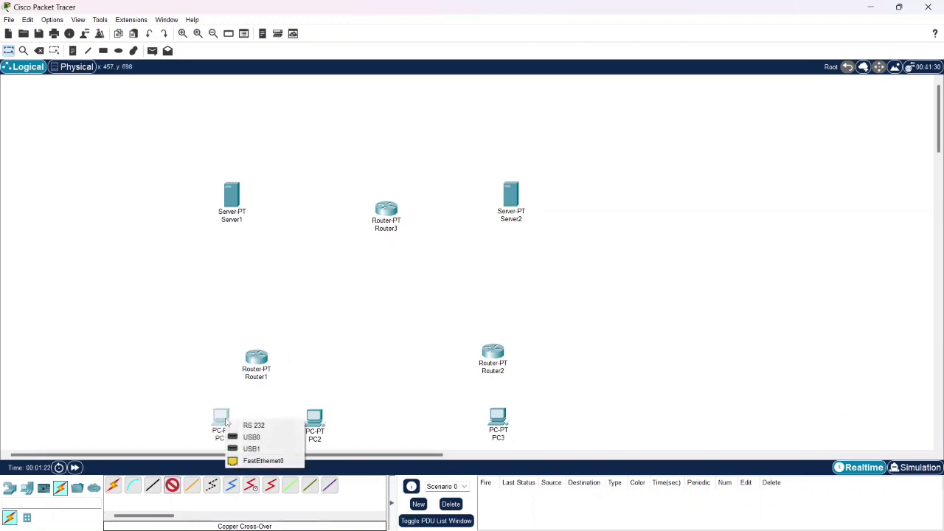
left_click(263, 461)
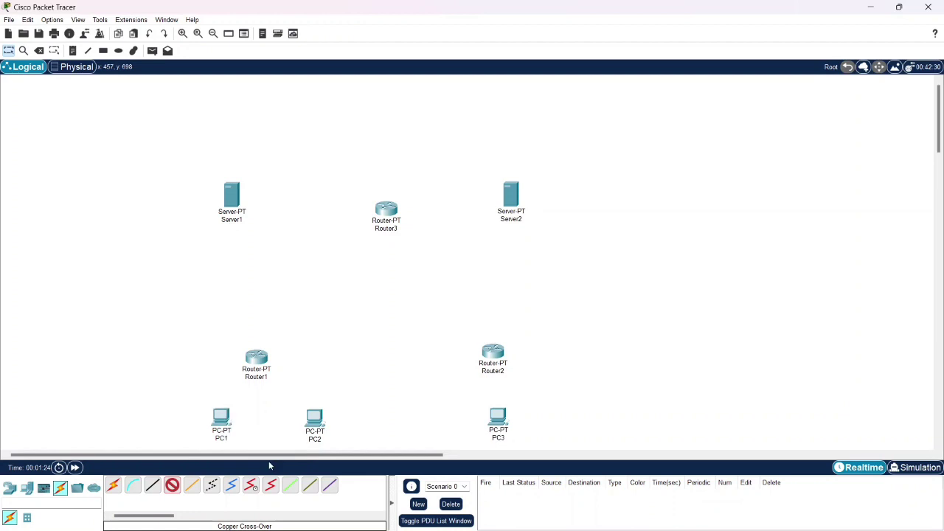
left_click(256, 358)
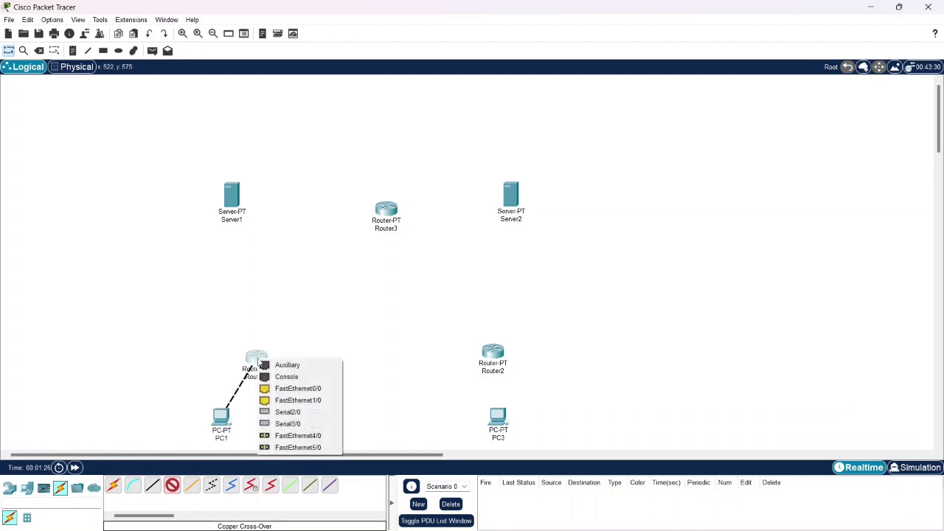
left_click(298, 388)
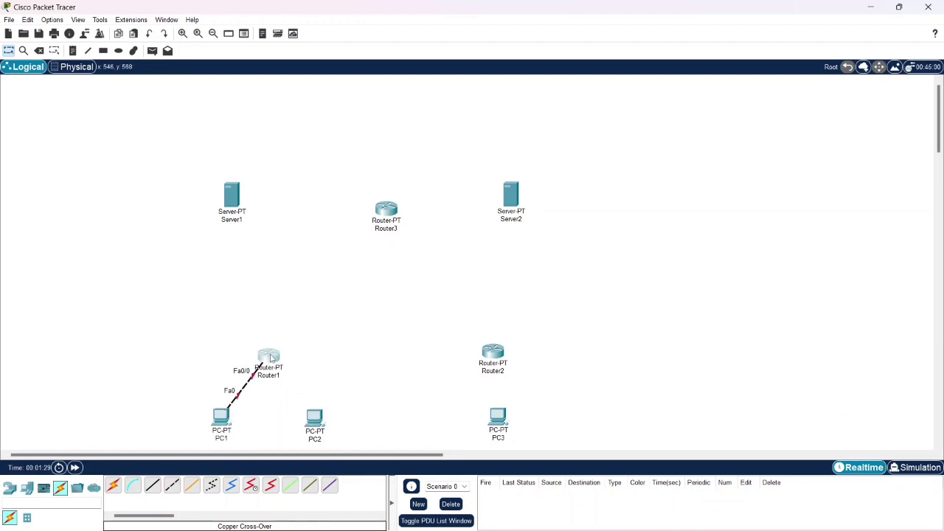
left_click_drag(270, 357, 277, 355)
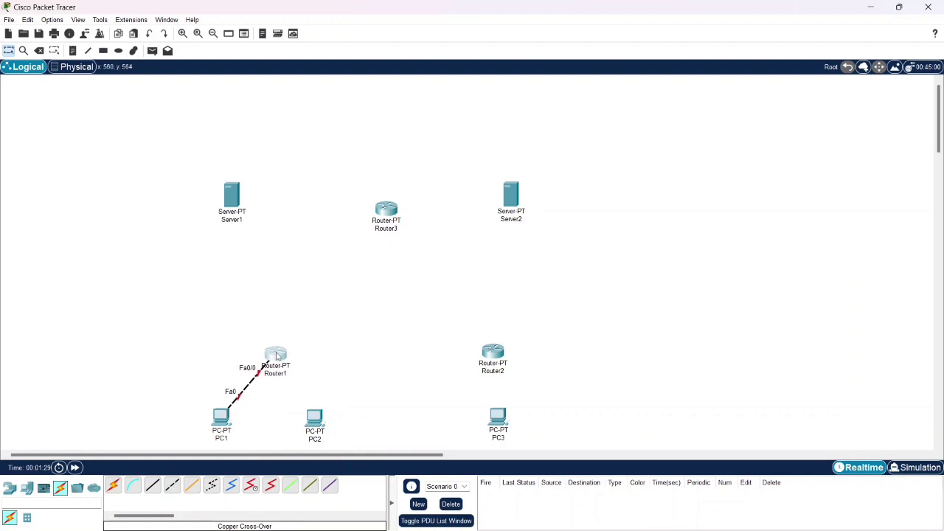
Step: Connect PC2 FastEthernet0 to Router1 FastEthernet1/0 with a copper cross-over cable
left_click(172, 484)
left_click(315, 416)
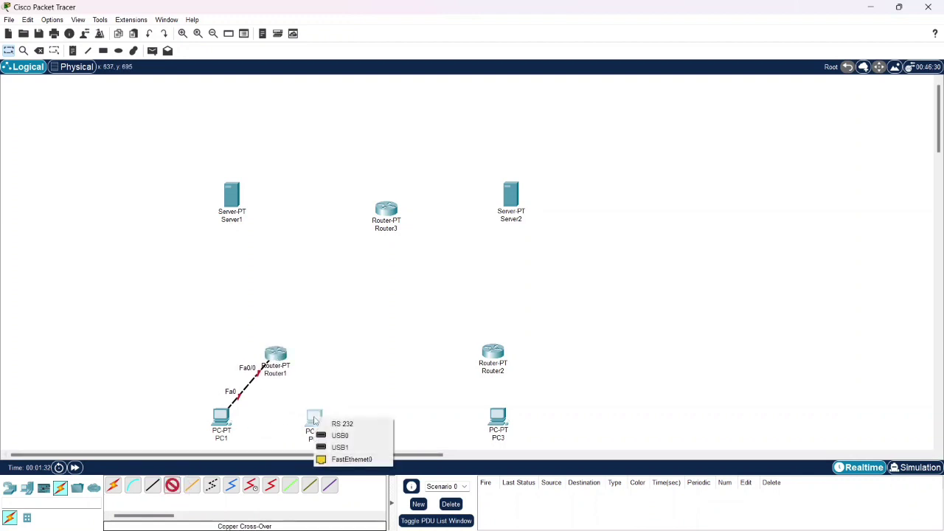
left_click(347, 459)
left_click(278, 367)
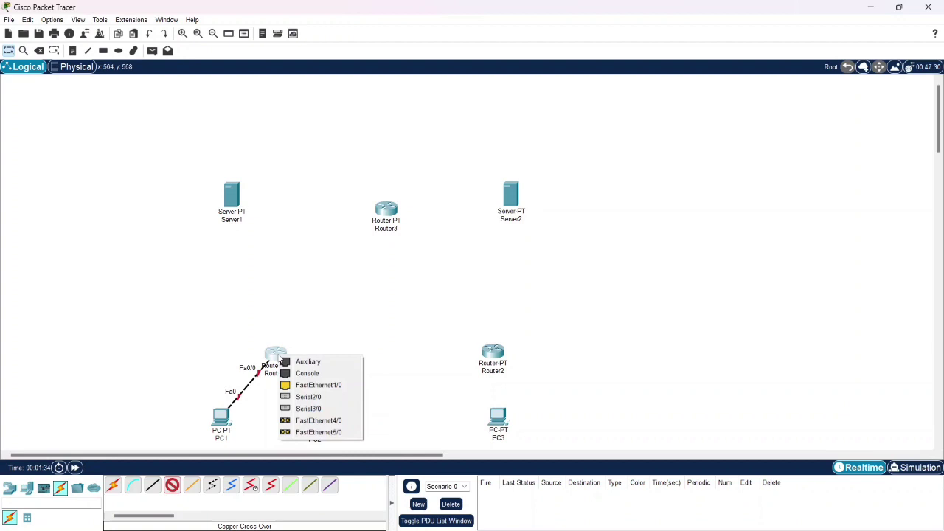
left_click(322, 387)
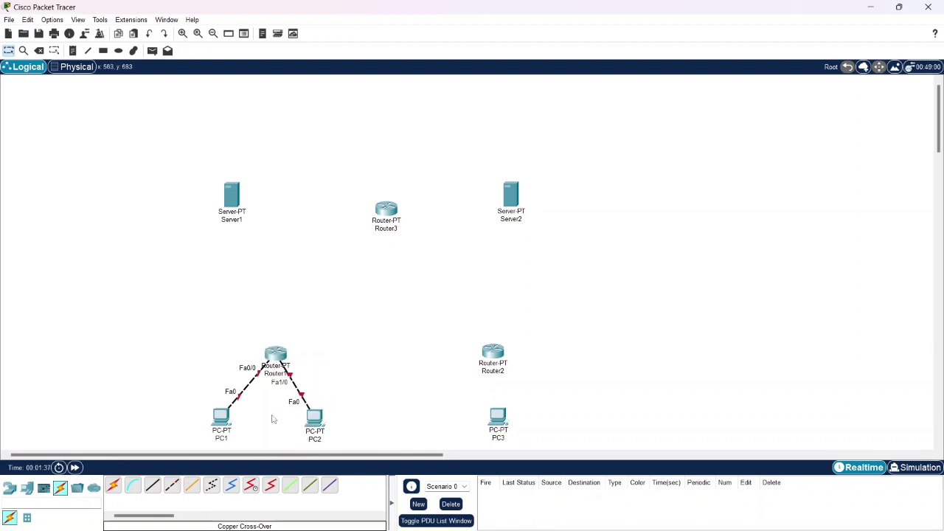
Step: Connect PC3 FastEthernet0 to Router2 FastEthernet0/0 with a copper cross-over cable
left_click(171, 487)
left_click(491, 417)
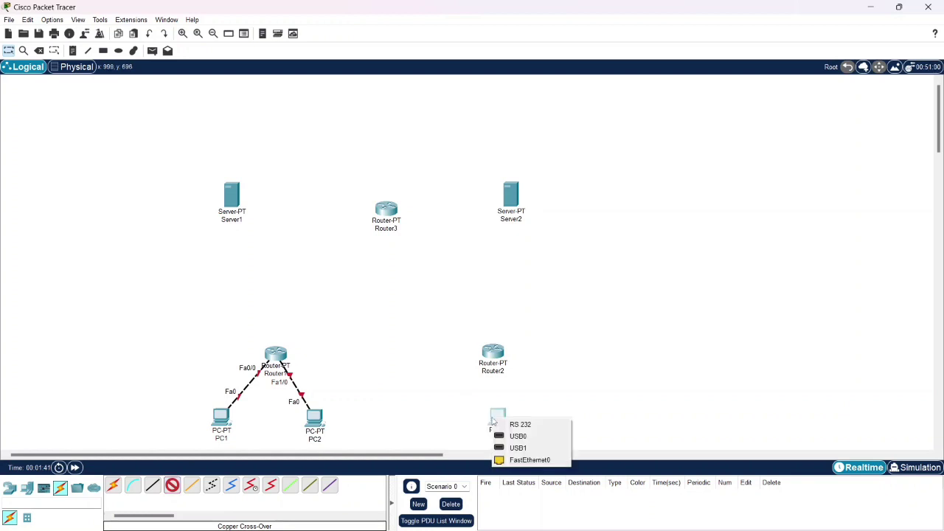
left_click(543, 462)
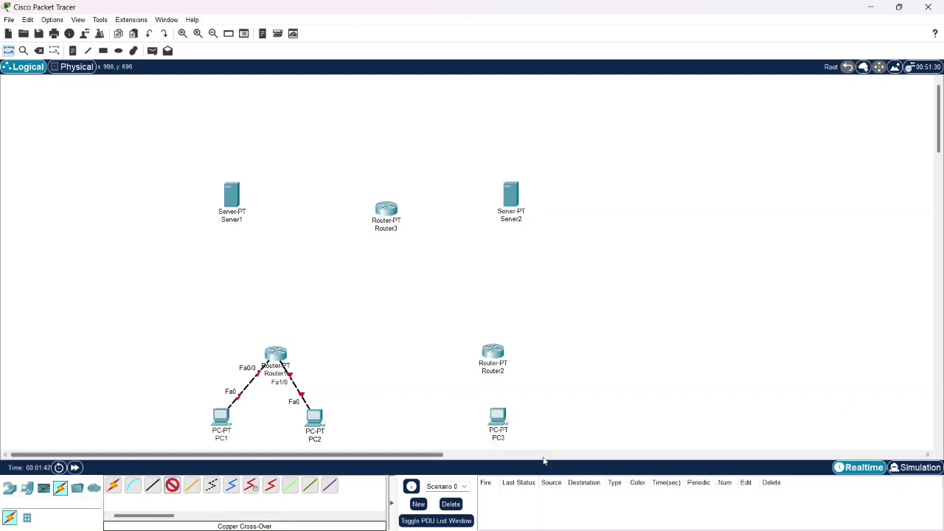
left_click(494, 353)
left_click(542, 378)
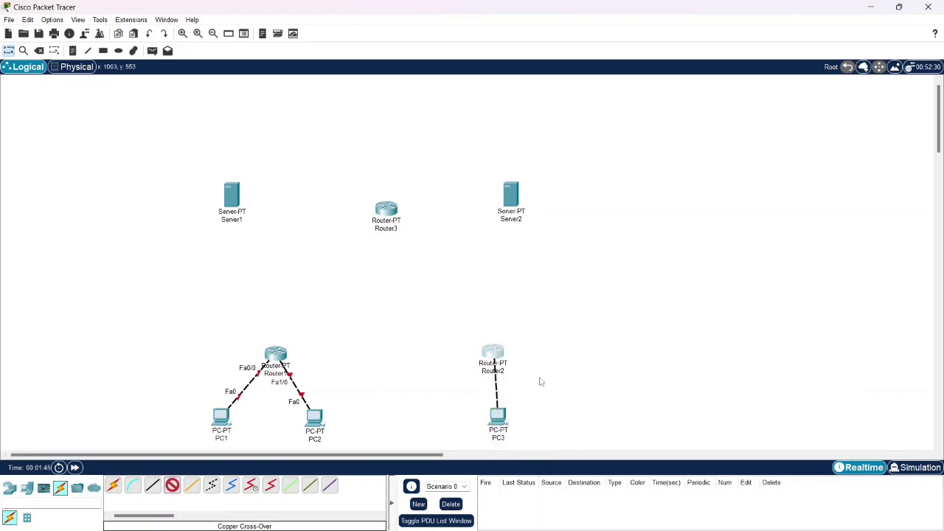
Step: Connect Server1 FastEthernet0 to Router3 FastEthernet0/0 with a copper cross-over cable
left_click(172, 485)
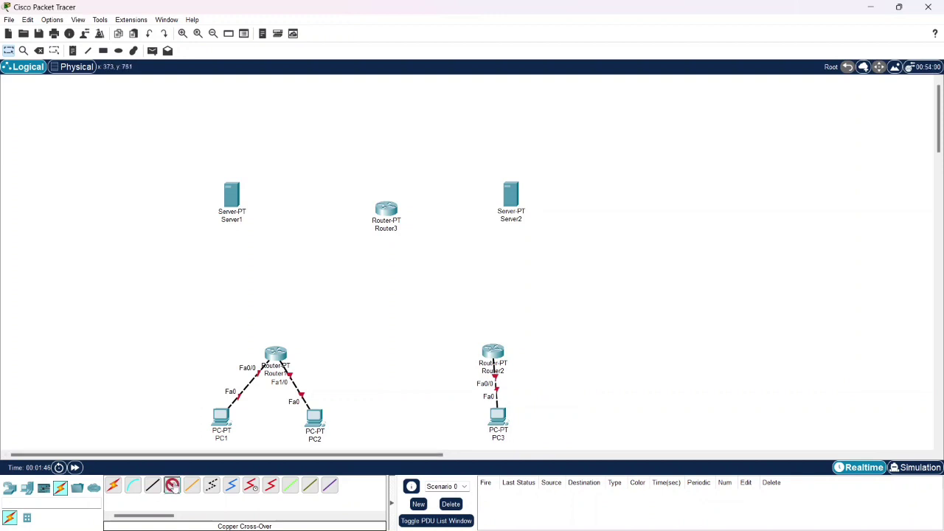
left_click(234, 195)
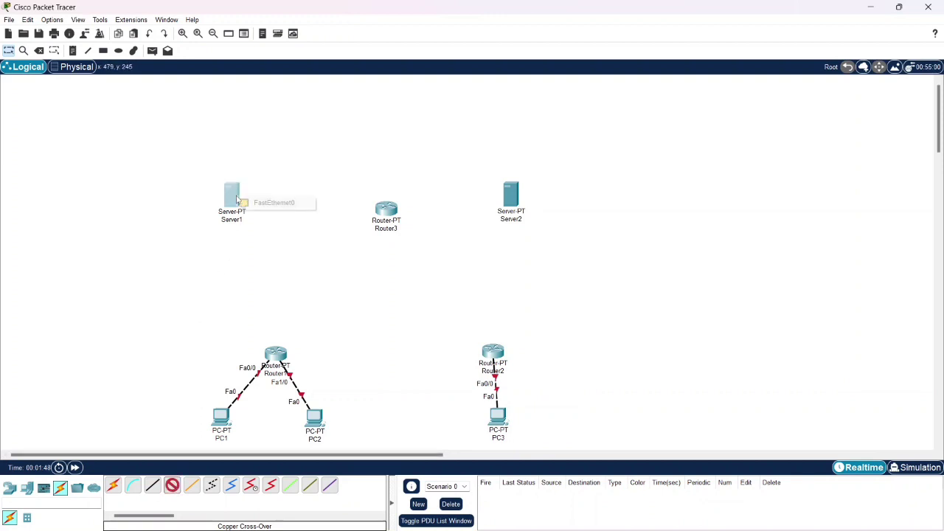
left_click(247, 203)
left_click(386, 211)
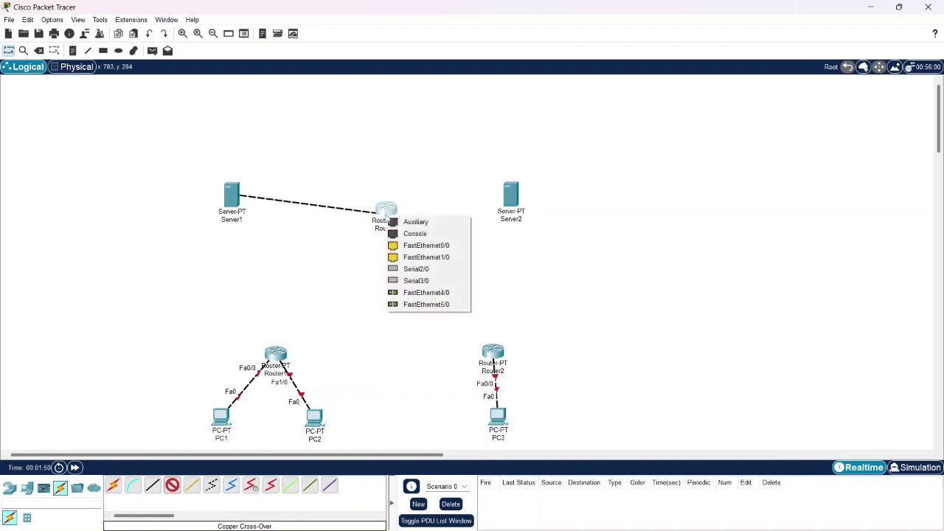
left_click(432, 246)
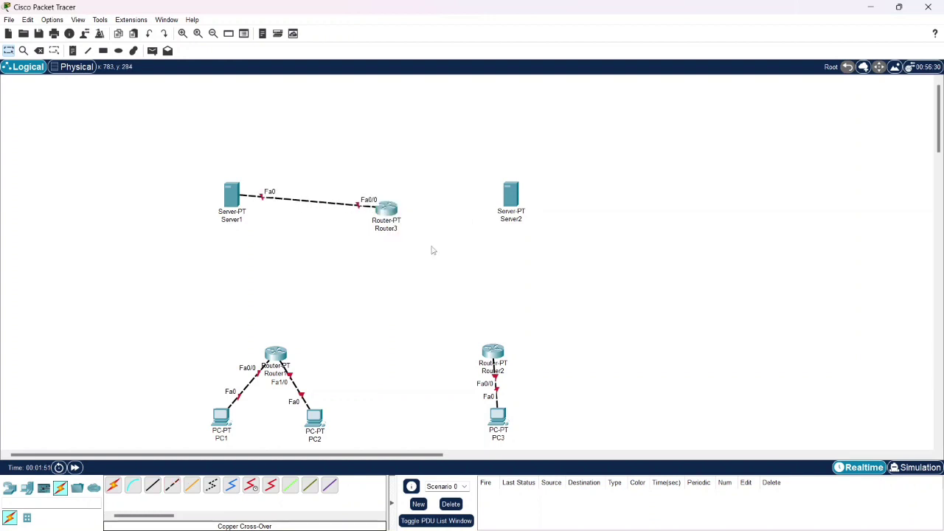
Step: Connect Server2 FastEthernet0 to Router3 FastEthernet1/0 with a copper cross-over cable
left_click(212, 486)
left_click(172, 486)
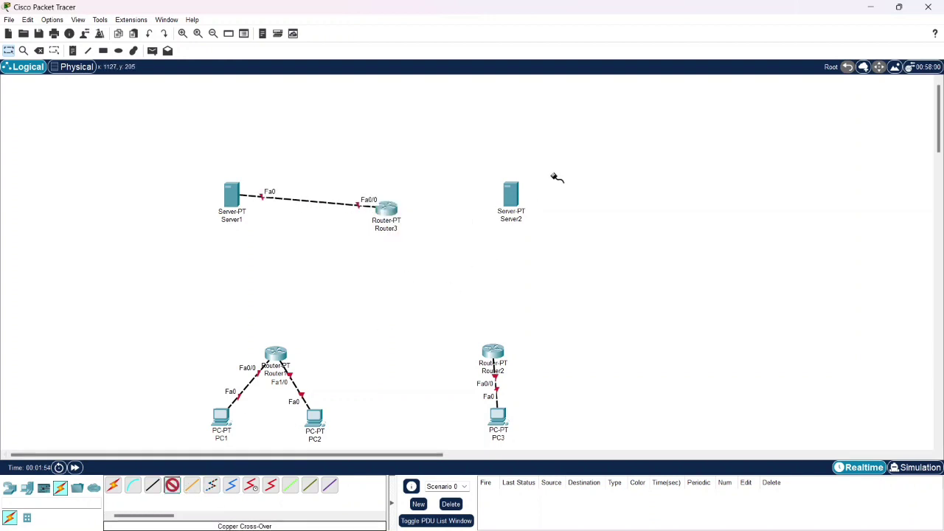
left_click(515, 190)
left_click(546, 195)
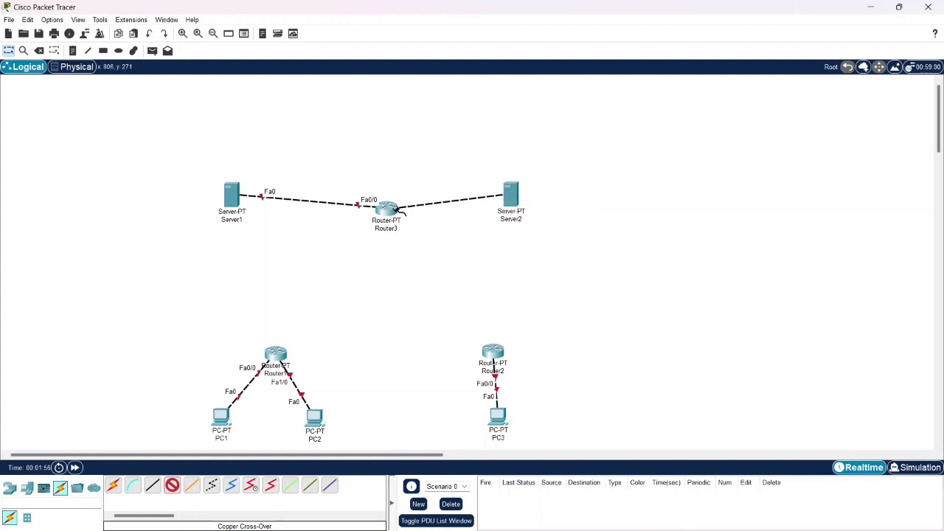
left_click(394, 210)
left_click(434, 239)
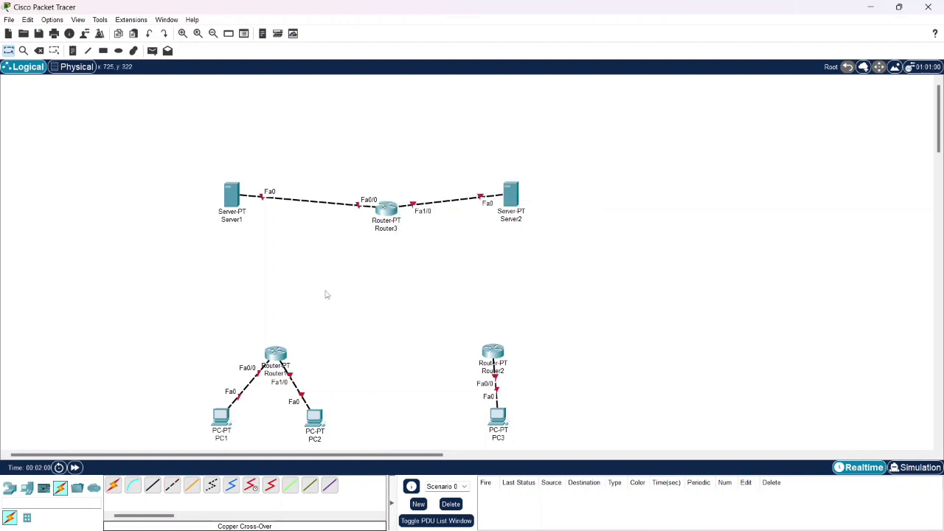
Step: Connect Router1 Serial2/0 to Router2 Serial2/0 with a Serial DTE cable
left_click(270, 485)
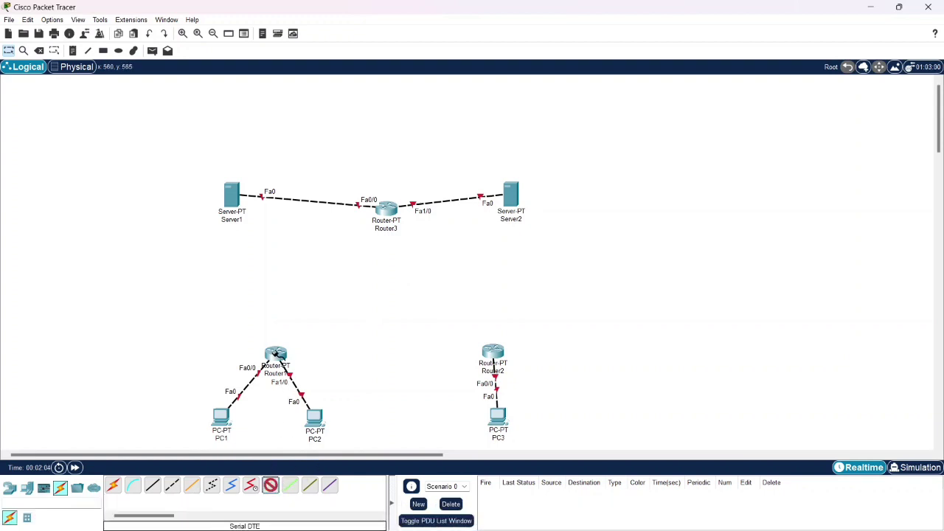
left_click(277, 353)
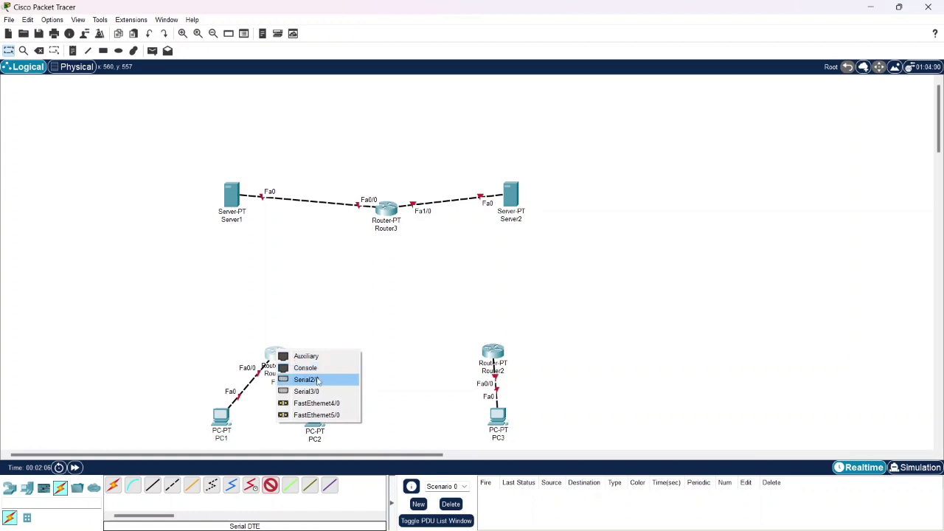
left_click(317, 380)
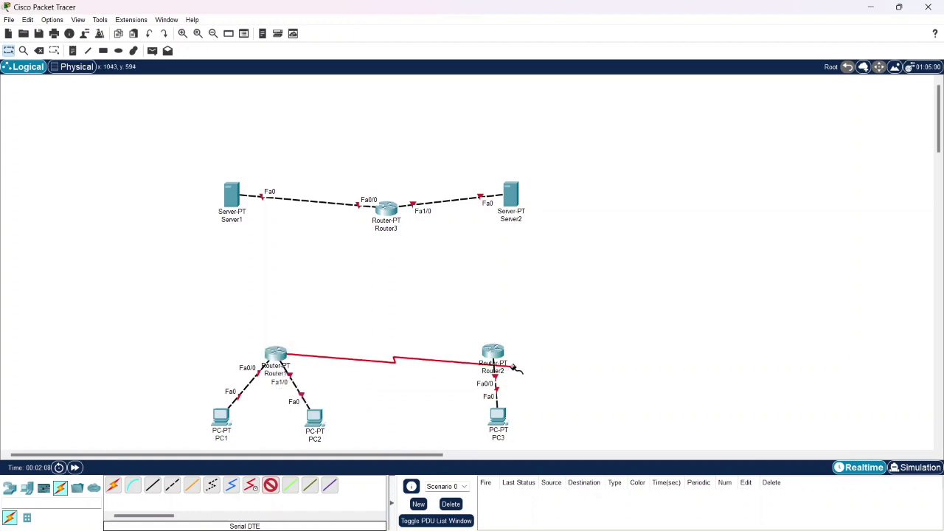
left_click(494, 352)
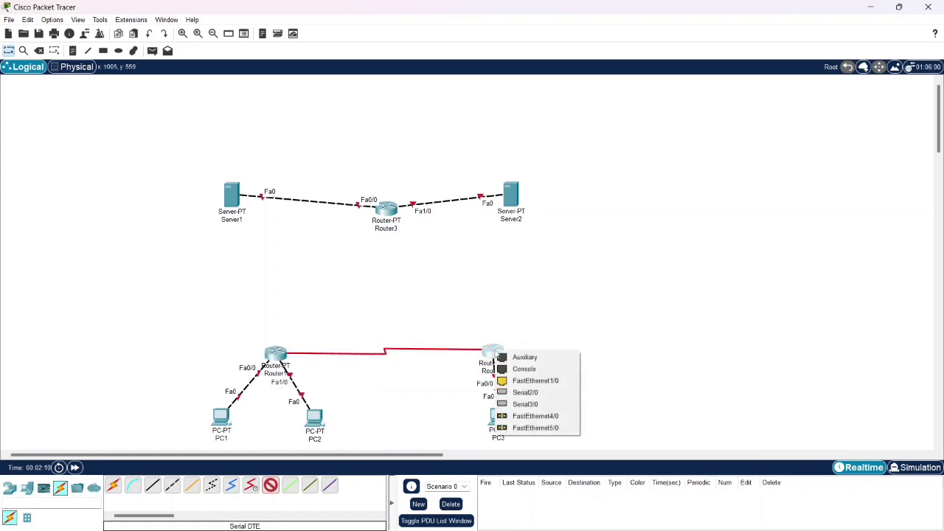
left_click(543, 394)
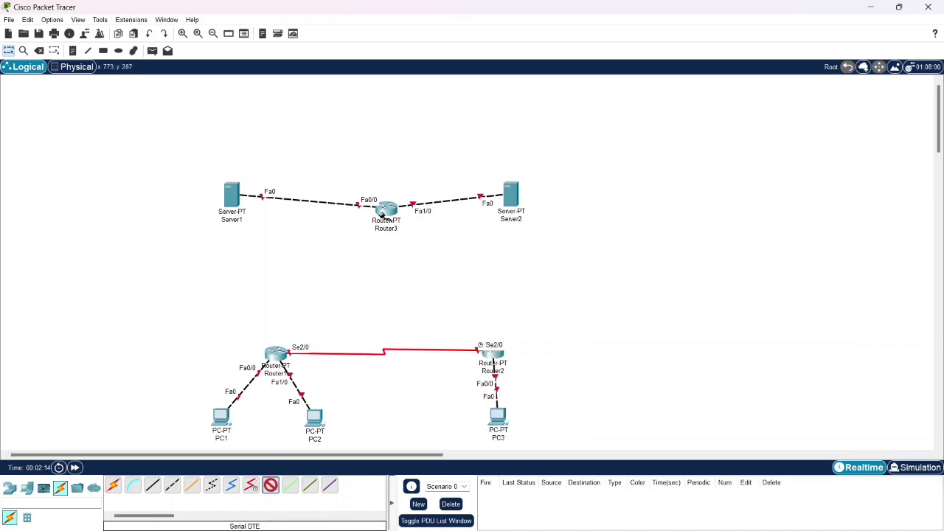
Step: Connect Router1 Serial3/0 to Router3 Serial2/0 with a Serial DTE cable
left_click(278, 354)
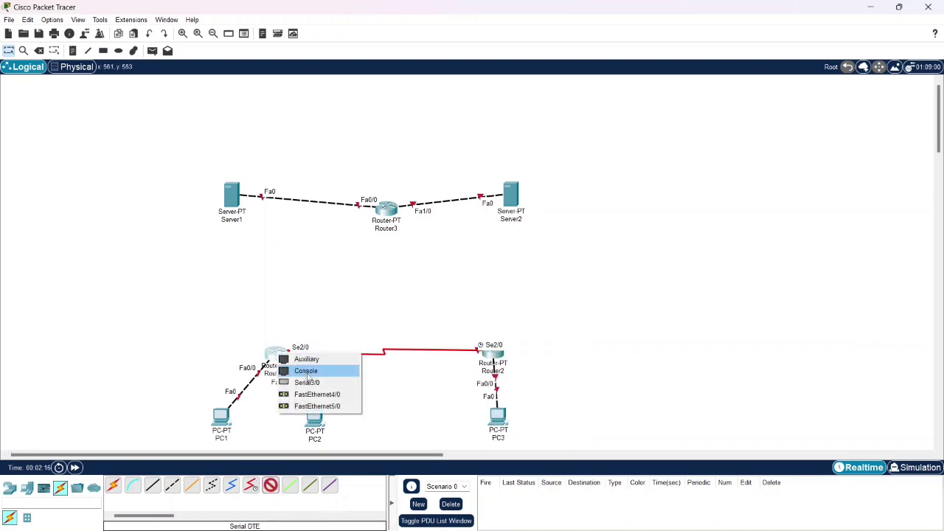
left_click(325, 383)
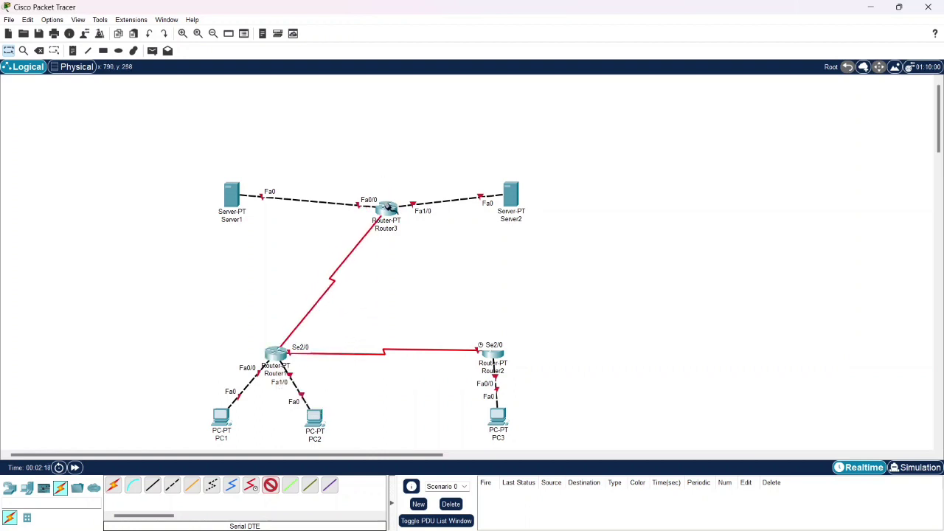
left_click(388, 209)
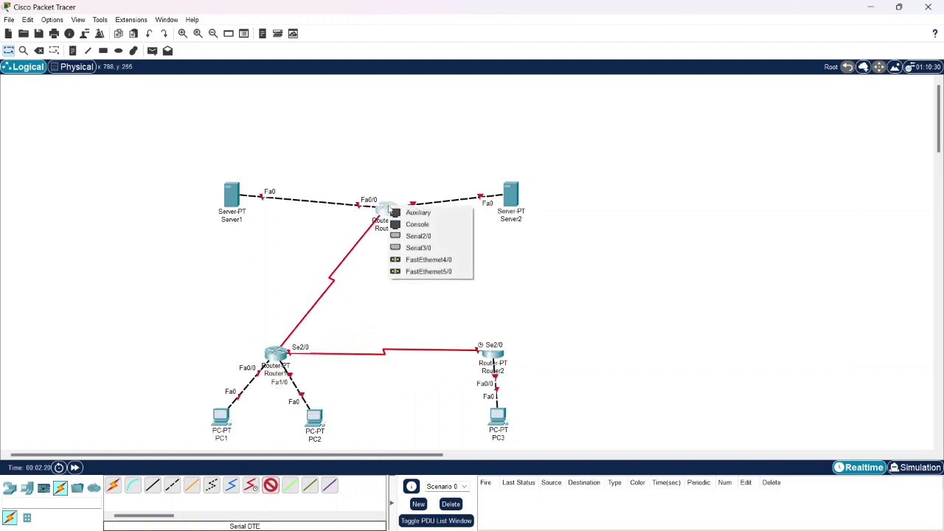
left_click(427, 238)
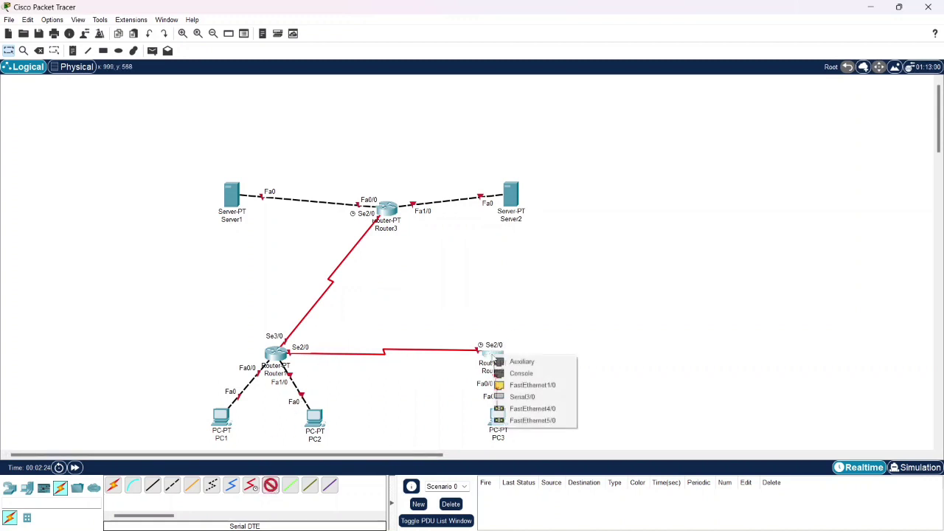
Step: Connect Router2 Serial3/0 to Router3 Serial3/0 with a Serial DTE cable
left_click(492, 355)
left_click(537, 396)
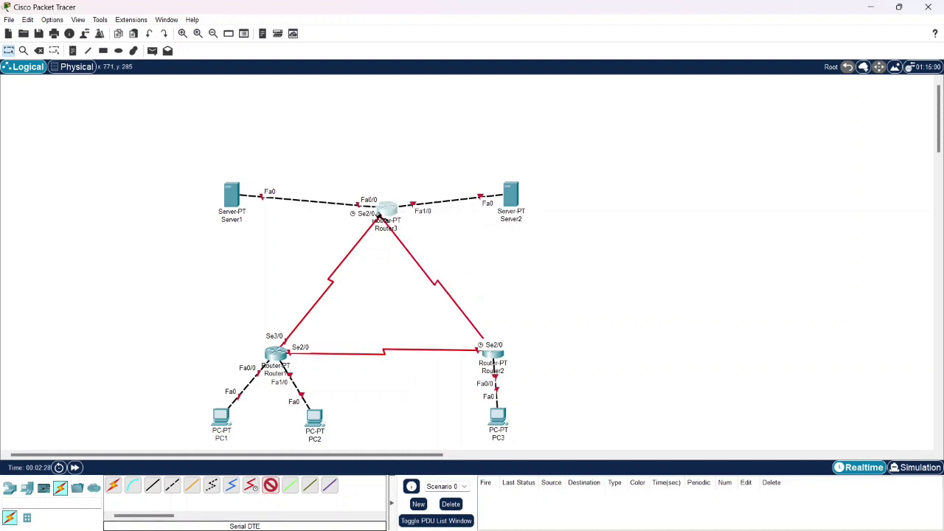
left_click(387, 208)
left_click(417, 235)
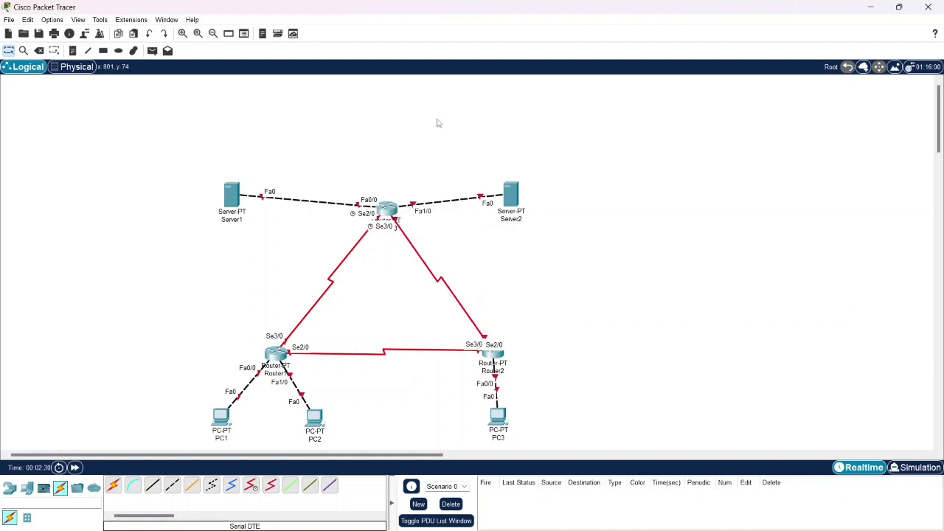
scroll(435, 221, "down", 3)
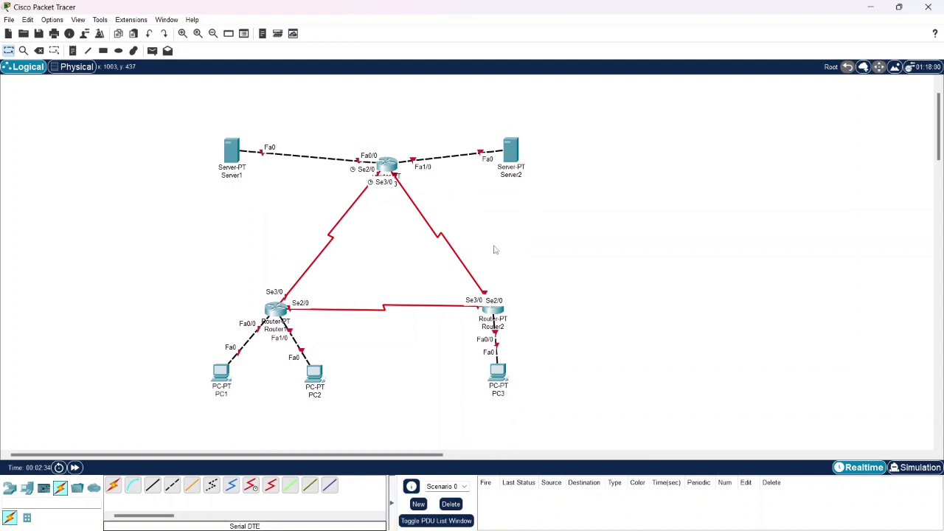
scroll(495, 249, "up", 3)
scroll(495, 249, "down", 4)
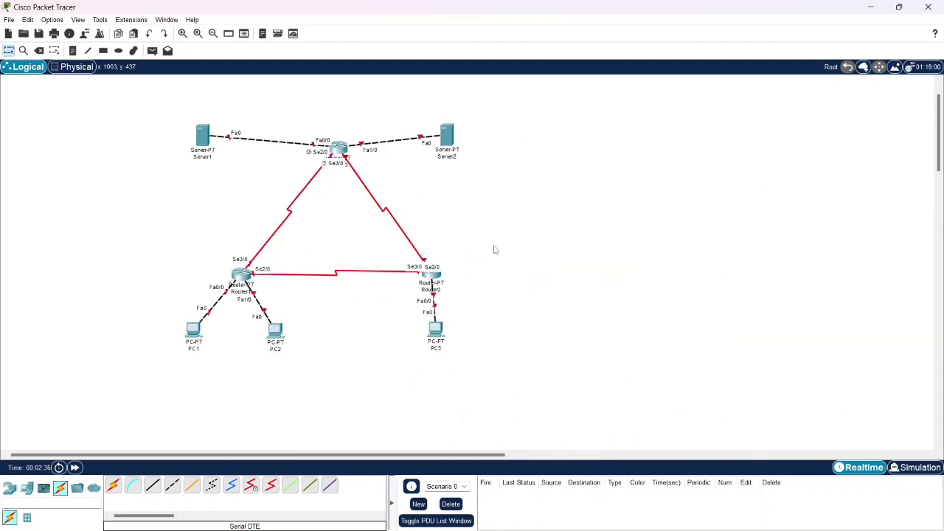
scroll(495, 249, "up", 1)
scroll(495, 250, "up", 3)
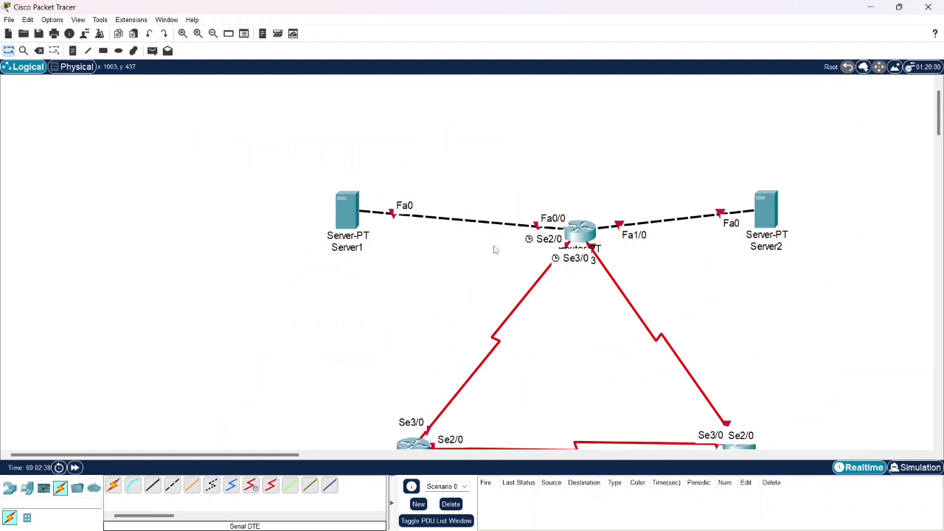
scroll(495, 249, "down", 3)
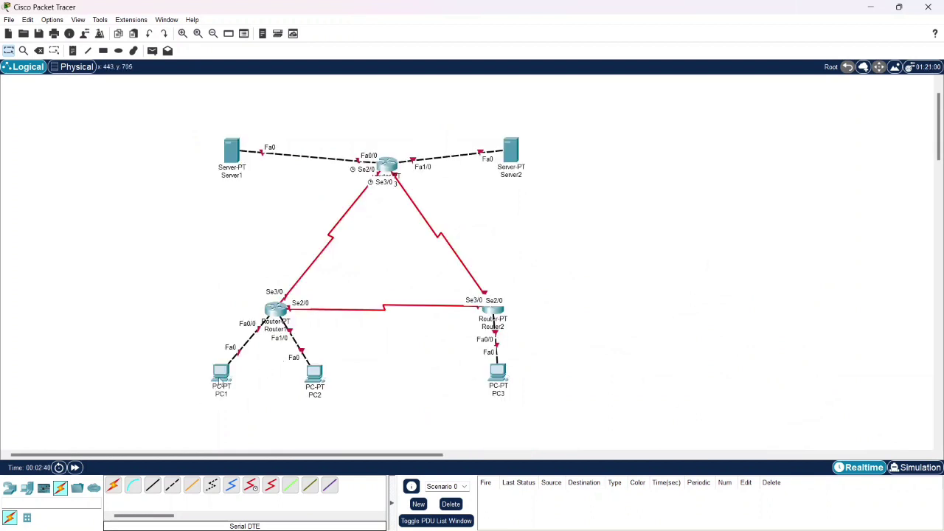
Step: Configure PC1 with static IPv4 address 192.168.1.1, subnet mask 255.255.255.192 and default gateway 192.168.1.62
left_click(223, 372)
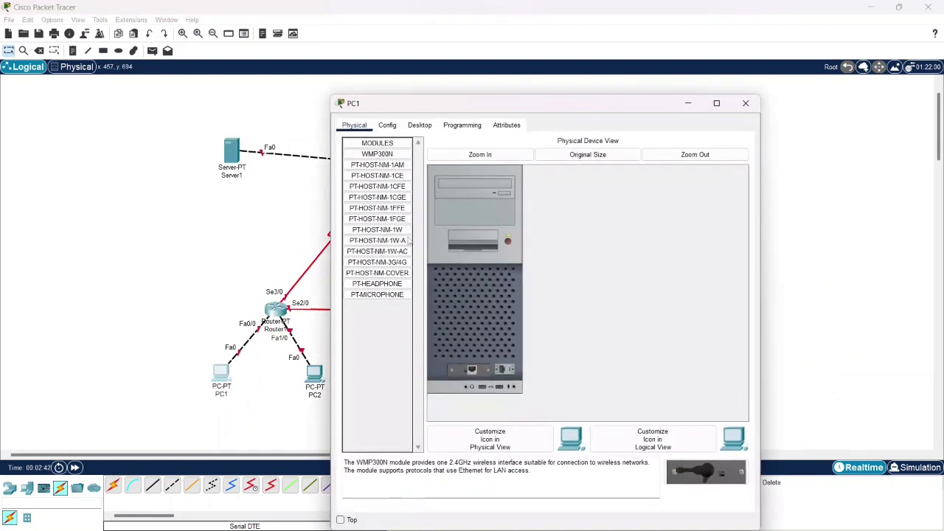
left_click(422, 124)
left_click(382, 168)
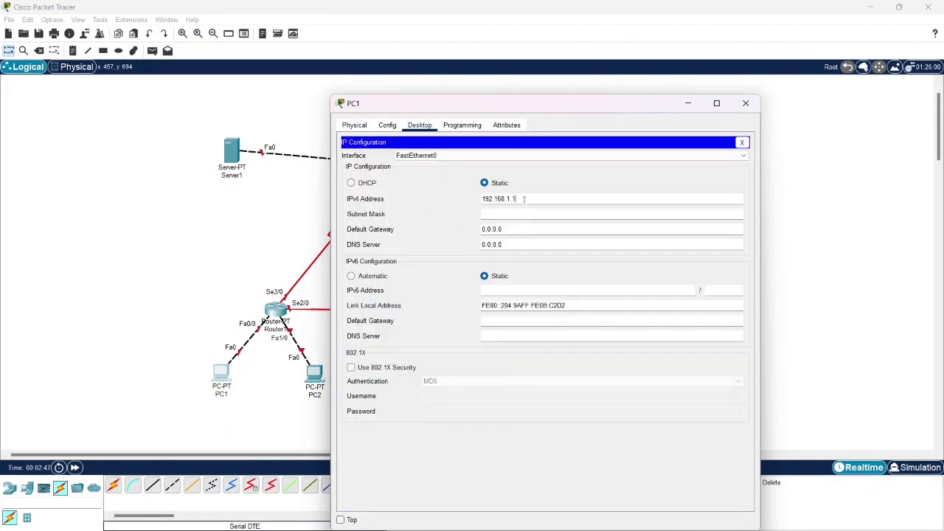
left_click(547, 212)
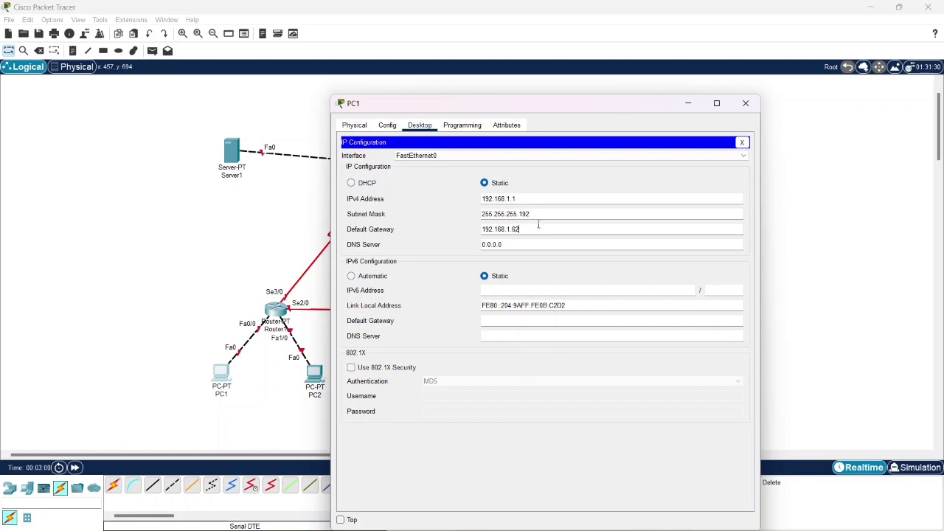
left_click(746, 103)
Step: Configure PC2 with static IPv4 address 192.168.1.65 and subnet mask 255.255.255.192, and fill in its default gateway
left_click(314, 372)
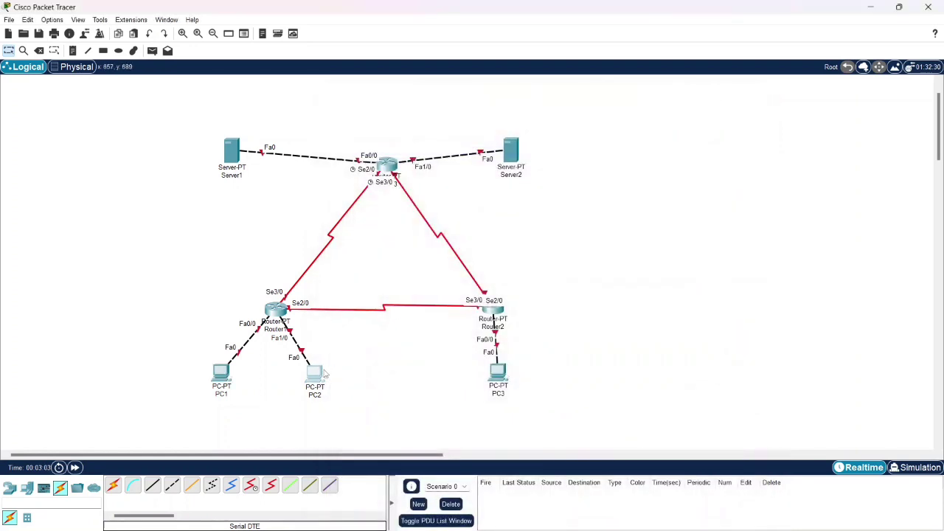
left_click(432, 127)
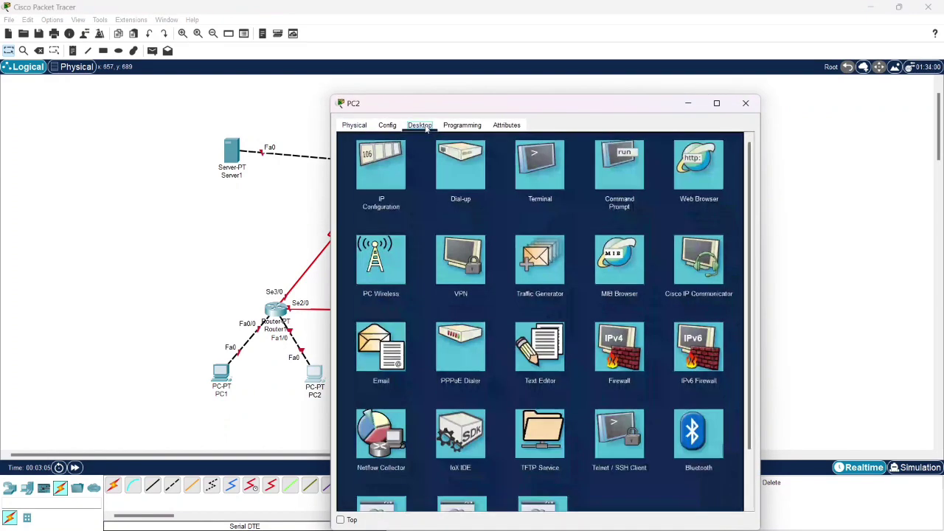
left_click(379, 159)
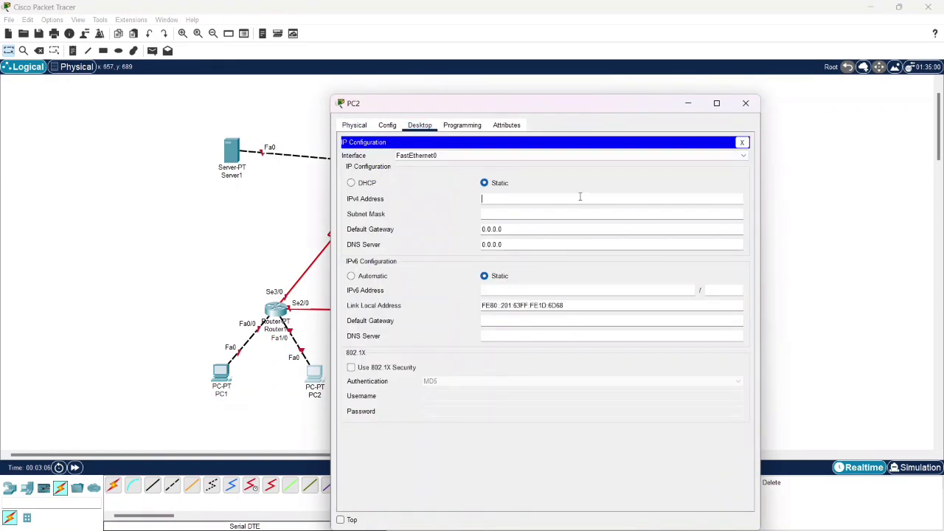
type("192.168.1.65")
left_click(581, 214)
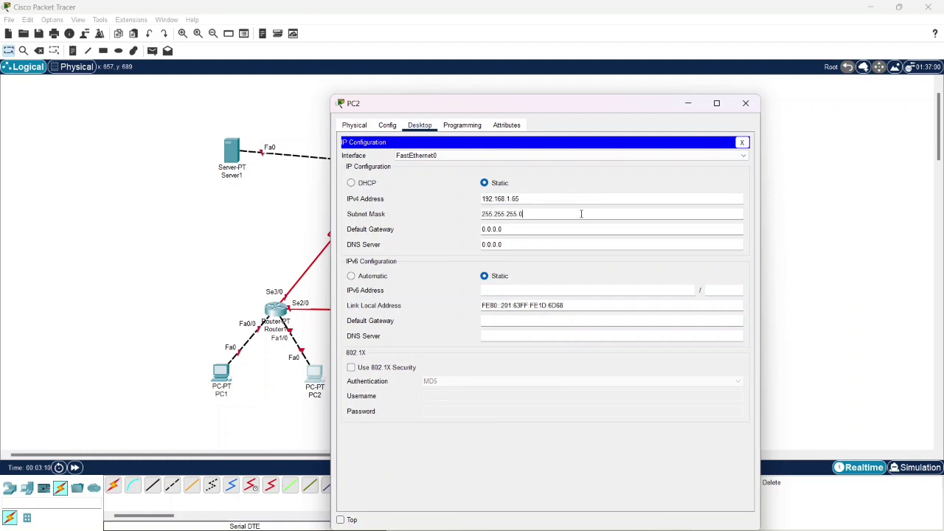
type("192")
left_click(577, 229)
left_click(746, 104)
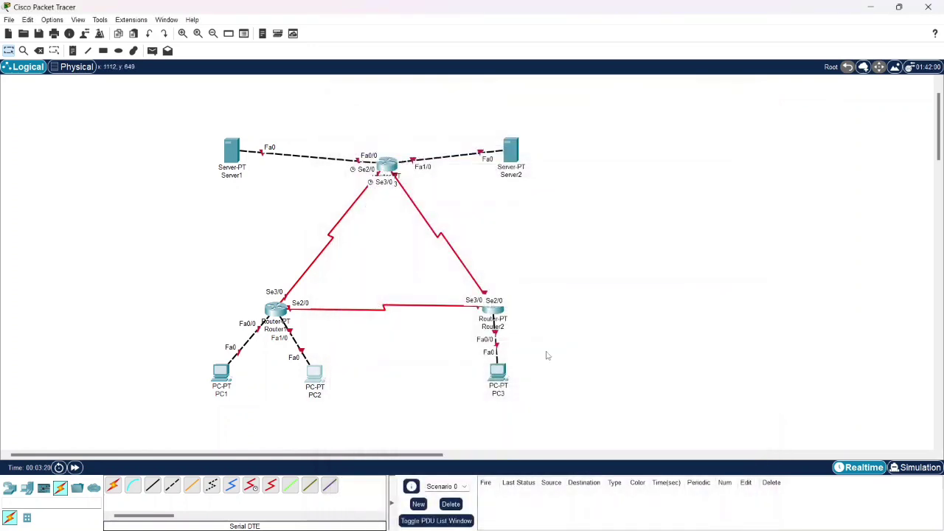
Step: Configure PC3 with static IPv4 address 192.168.1.129, subnet mask 255.255.255.128 and default gateway 192.168.1.253
left_click(505, 377)
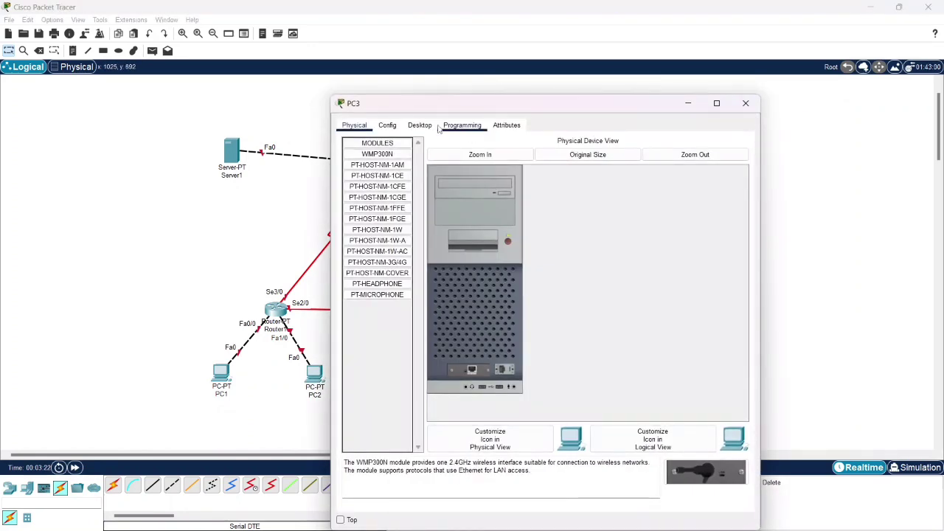
left_click(419, 125)
left_click(363, 180)
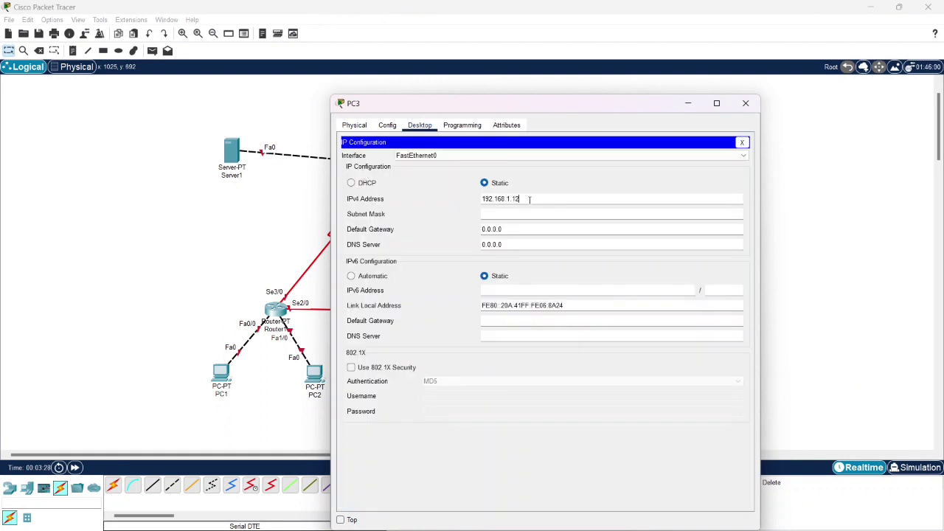
left_click(529, 213)
type("192.168.1.253")
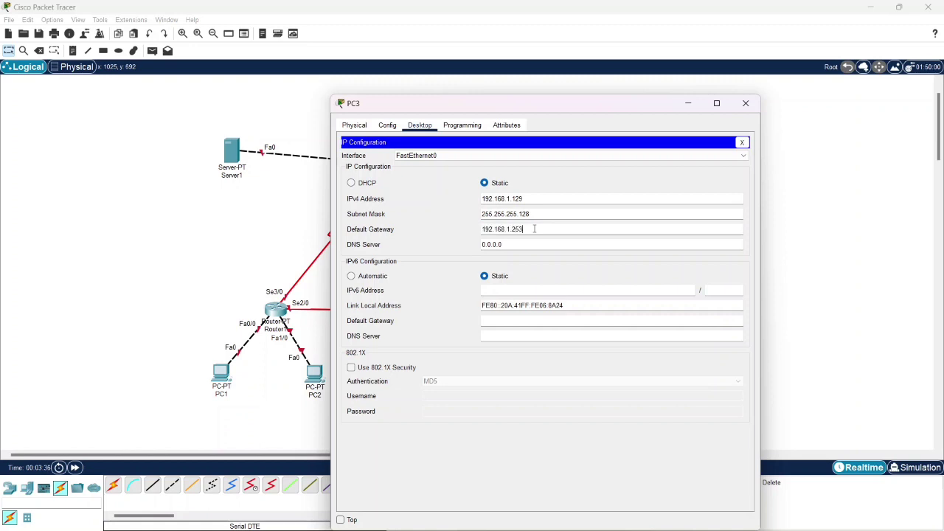
left_click(746, 103)
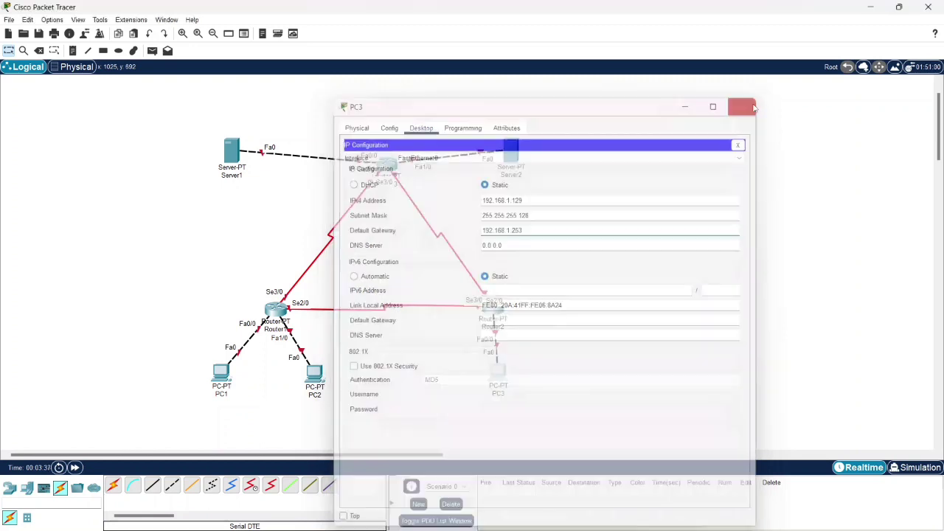
Step: Configure Server1 with static IPv4 address 33.33.33.1 and subnet mask 255.255.255.0
left_click(231, 151)
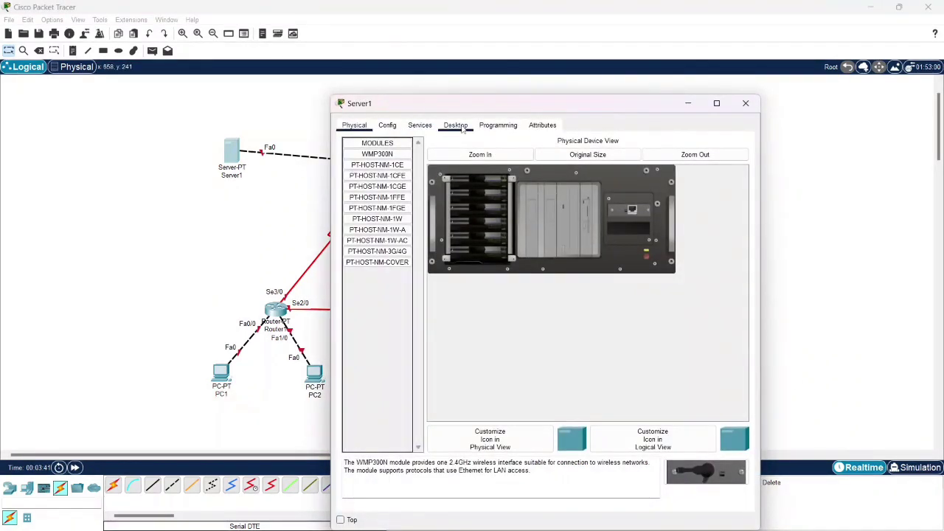
left_click(462, 127)
left_click(387, 155)
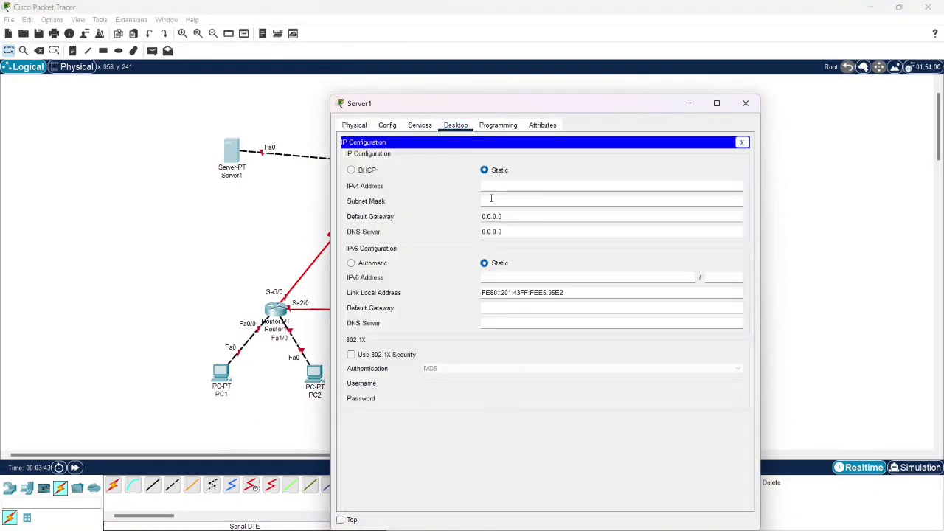
left_click(559, 184)
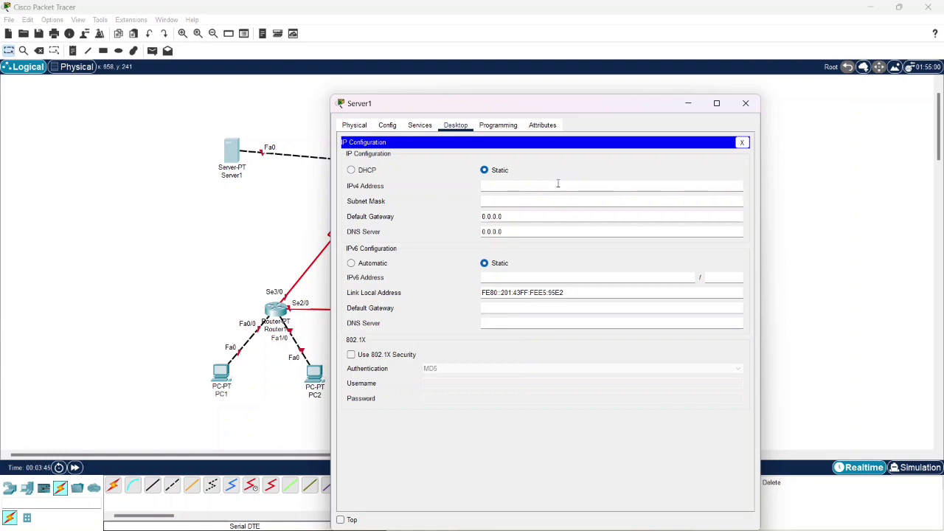
type("33.33.33.1")
left_click(558, 200)
type("255.255.255.")
Step: Set Server1's default gateway to 33.33.33.3 and close its configuration window
left_click(558, 216)
key("BackSpace")
key("BackSpace")
key("BackSpace")
key("BackSpace")
key("BackSpace")
key("BackSpace")
key("BackSpace")
type("33")
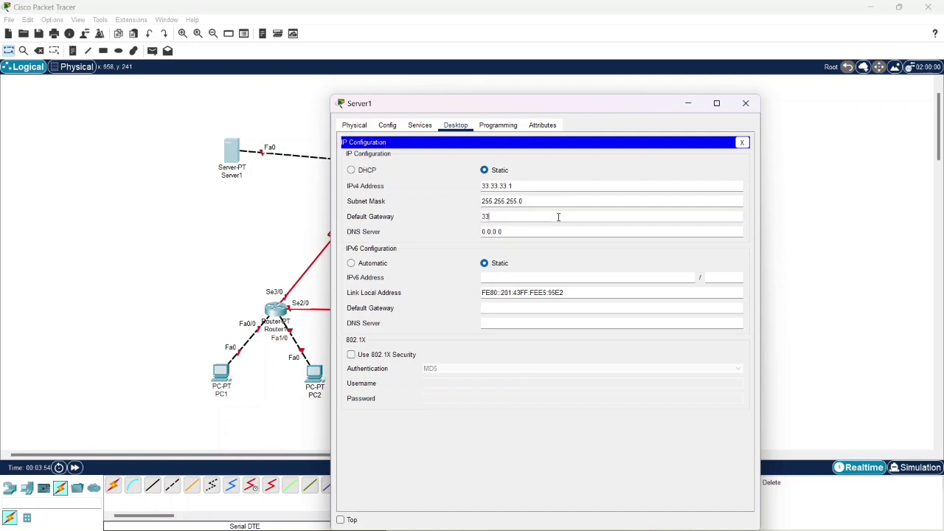
type(".33.33.3")
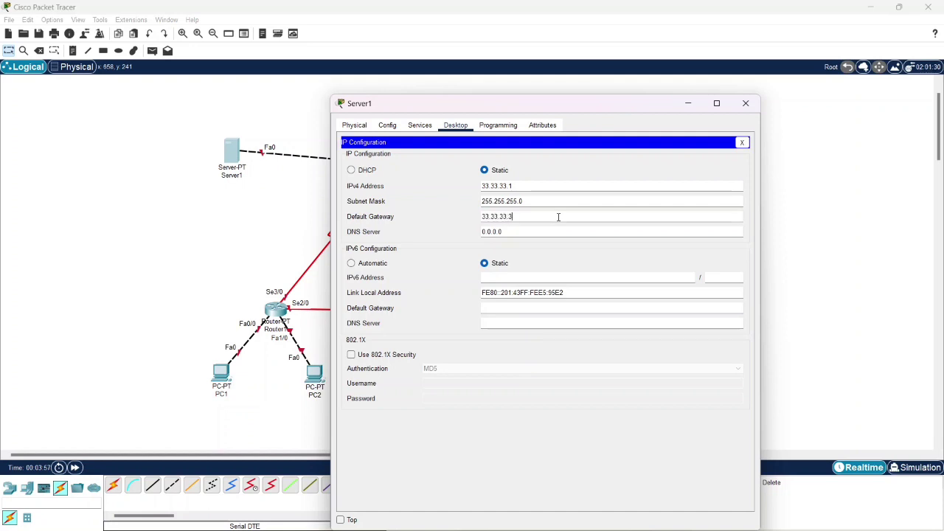
left_click(745, 103)
Step: Configure Server2 with static IPv4 address 43.43.43.1 and subnet mask 255.255.255.0
left_click(510, 150)
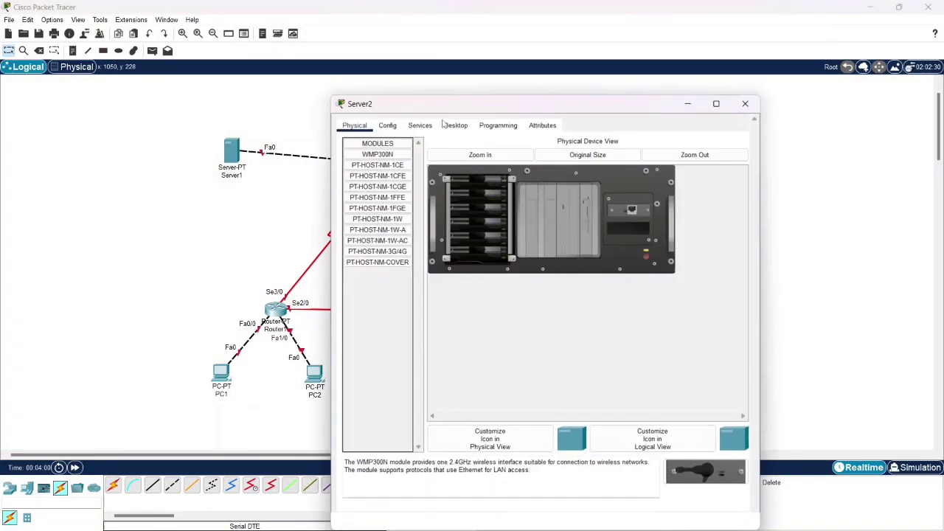
left_click(455, 127)
left_click(384, 170)
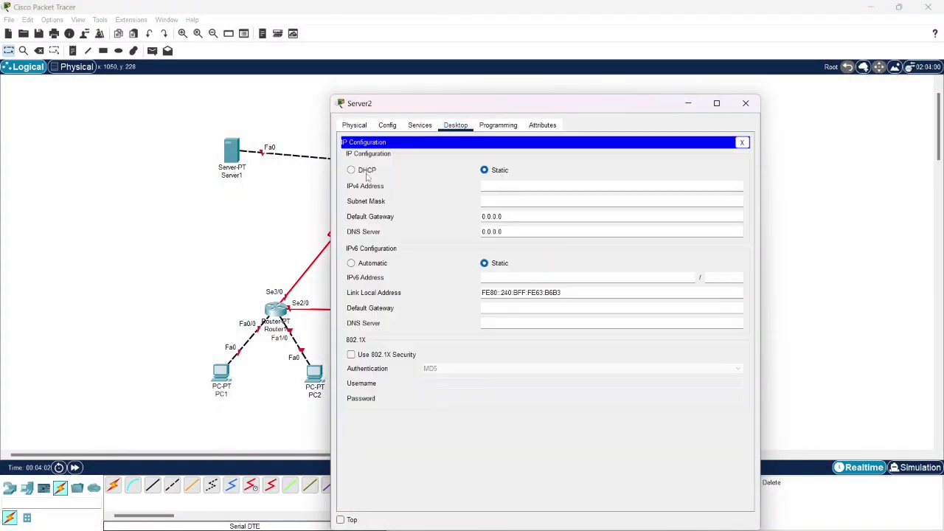
left_click(515, 184)
type("192.168.1.1")
key("BackSpace")
key("BackSpace")
key("BackSpace")
key("BackSpace")
key("BackSpace")
key("BackSpace")
key("BackSpace")
key("BackSpace")
key("BackSpace")
key("BackSpace")
type("43.1")
left_click(523, 200)
type("55.255.255.0")
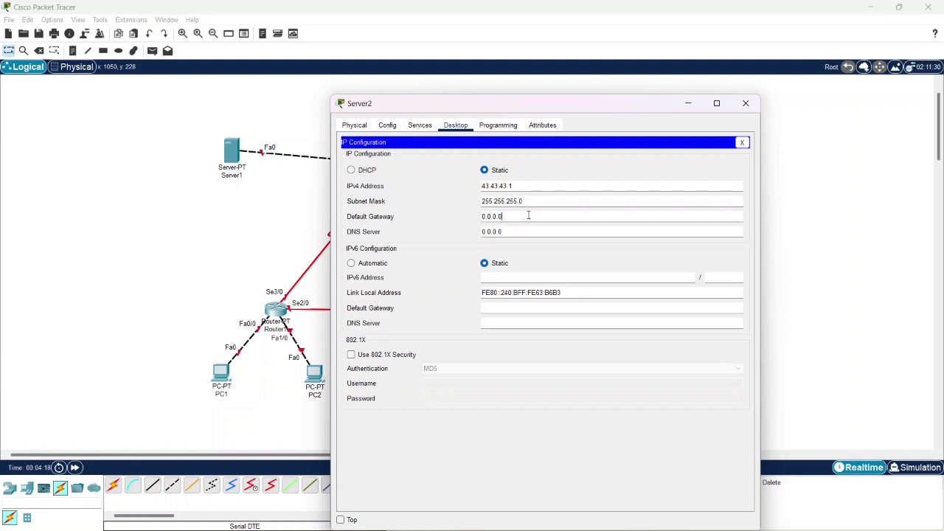
Step: Set Server2's default gateway to 43.43.43.3 and close its configuration window
left_click(528, 216)
key("BackSpace")
key("BackSpace")
key("BackSpace")
key("BackSpace")
key("BackSpace")
key("BackSpace")
key("BackSpace")
type("43.")
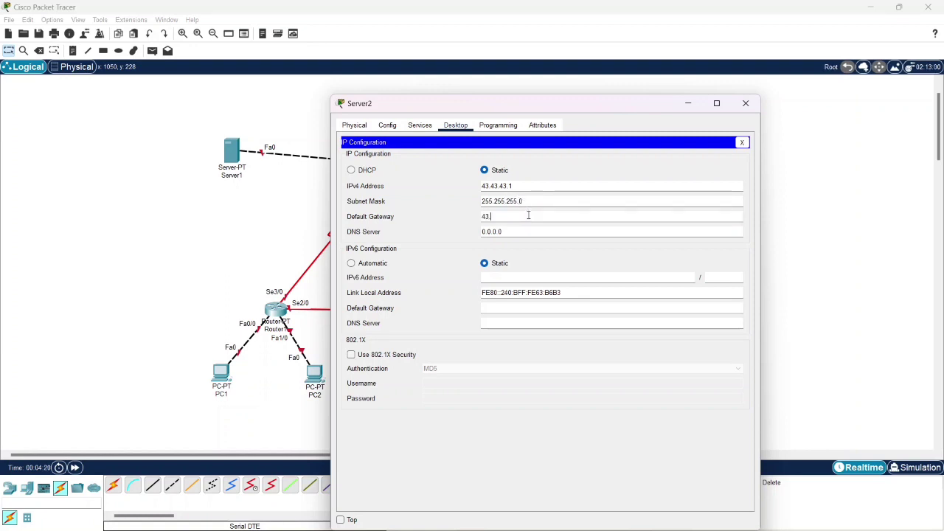
type("43.43.3")
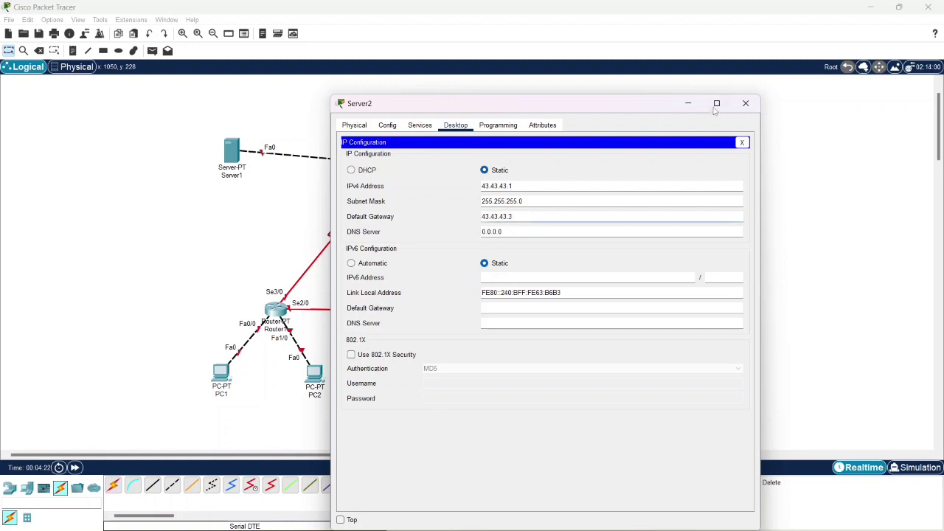
left_click(756, 104)
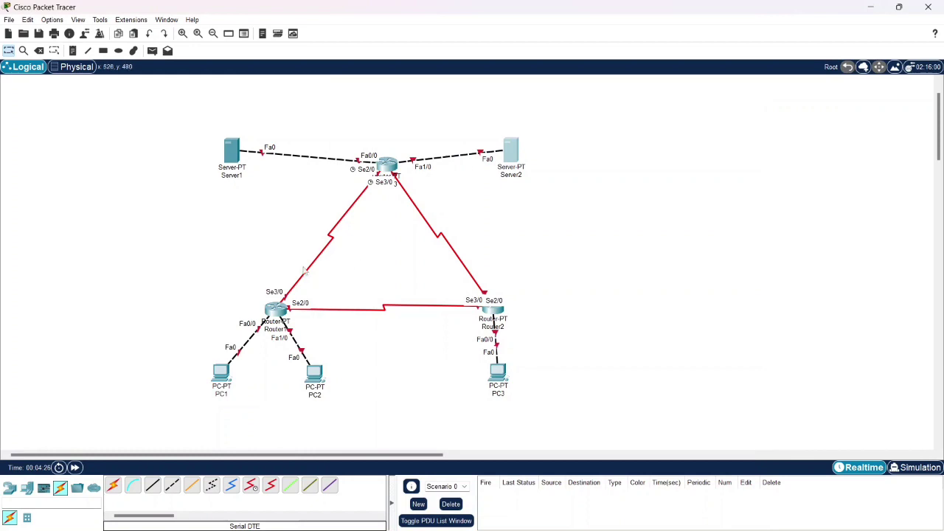
Step: Configure Router1's FastEthernet0/0 with IPv4 address 192.168.1.62 and subnet mask 255.255.255.192, and turn the port on
left_click(276, 313)
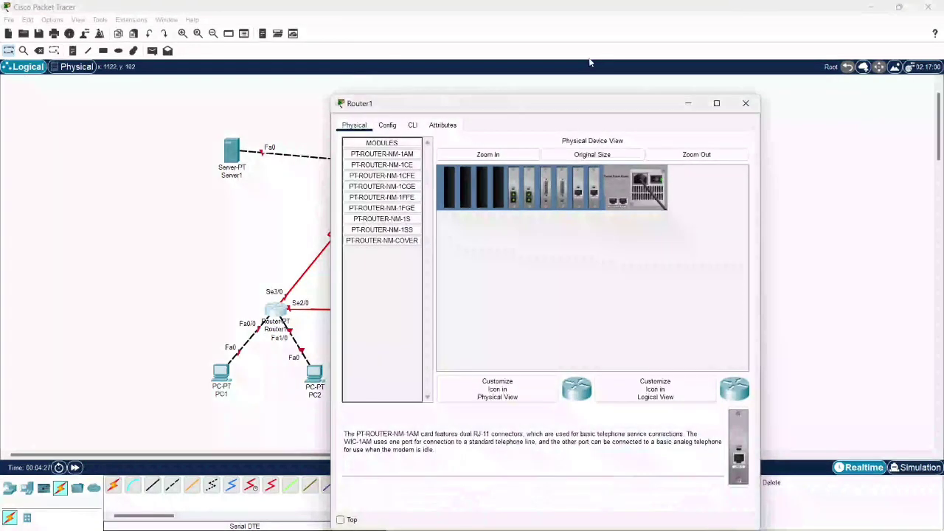
left_click_drag(558, 110, 708, 77)
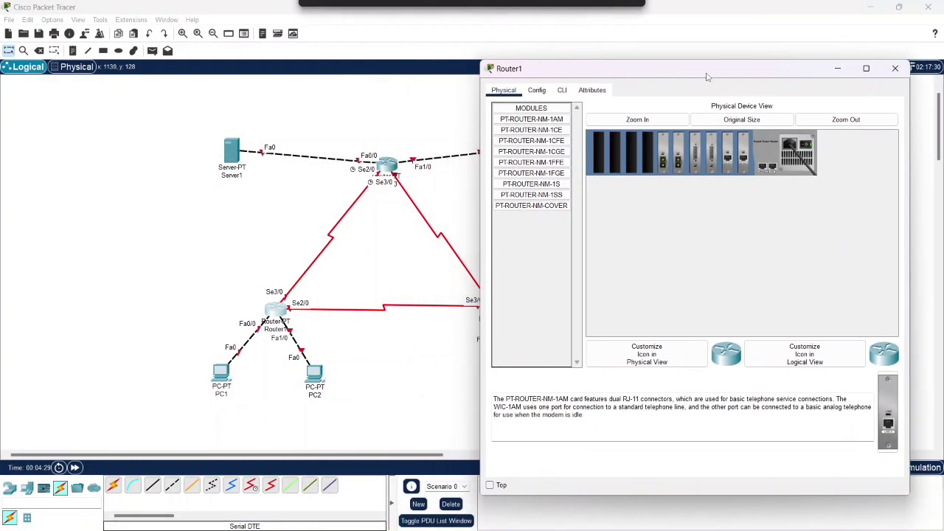
left_click(541, 93)
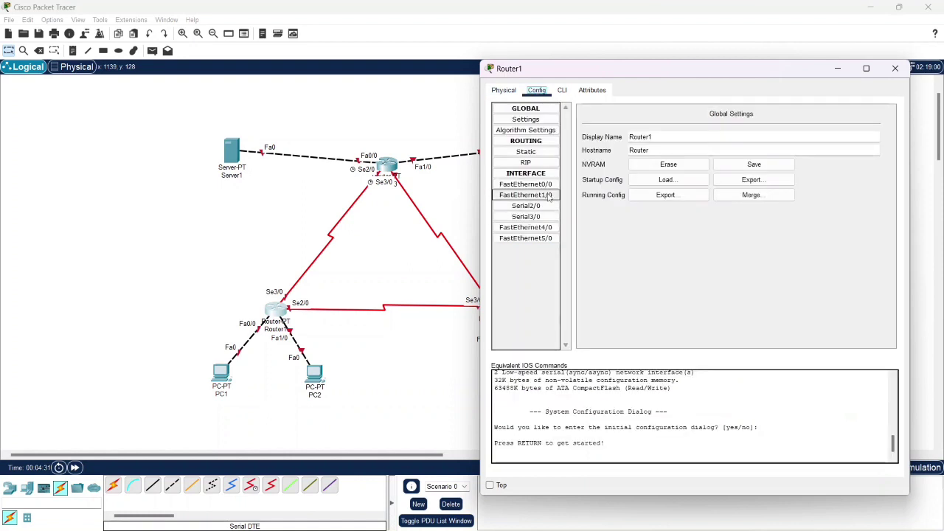
left_click(526, 184)
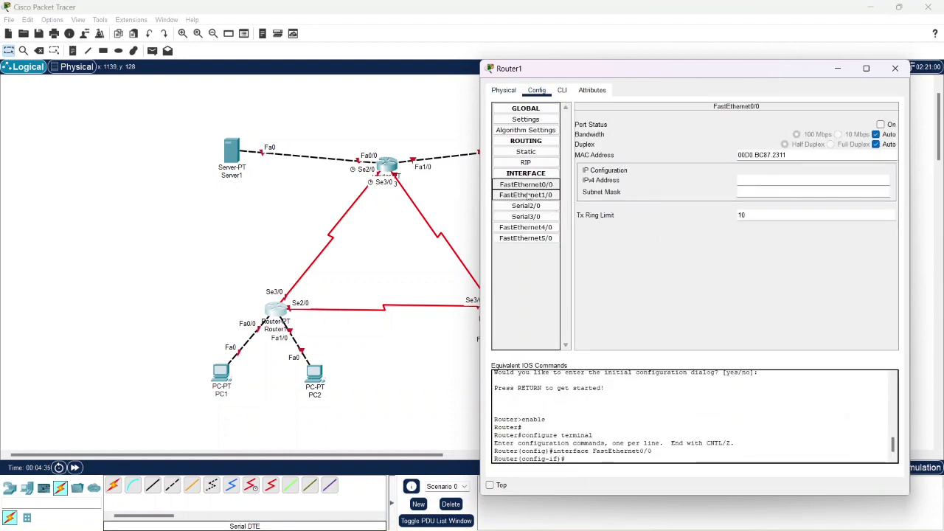
left_click(781, 180)
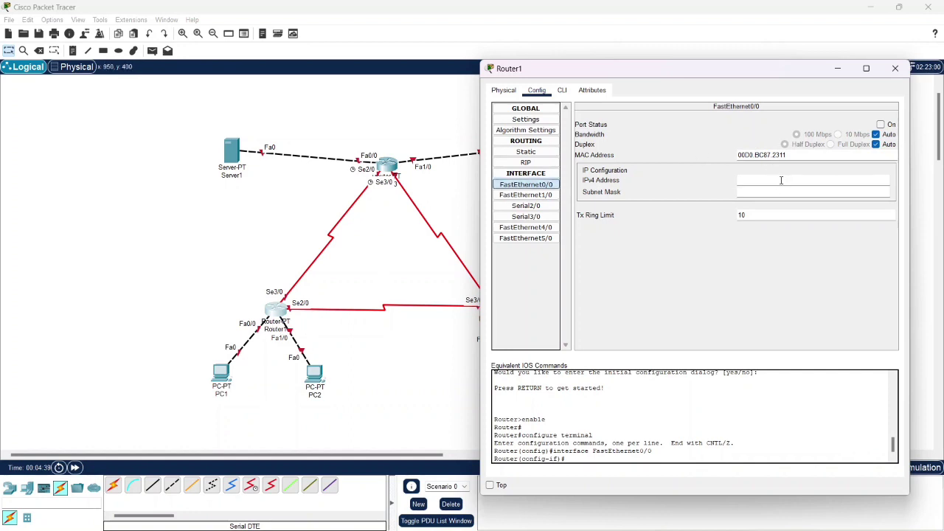
type("192.168.1.162")
left_click(782, 191)
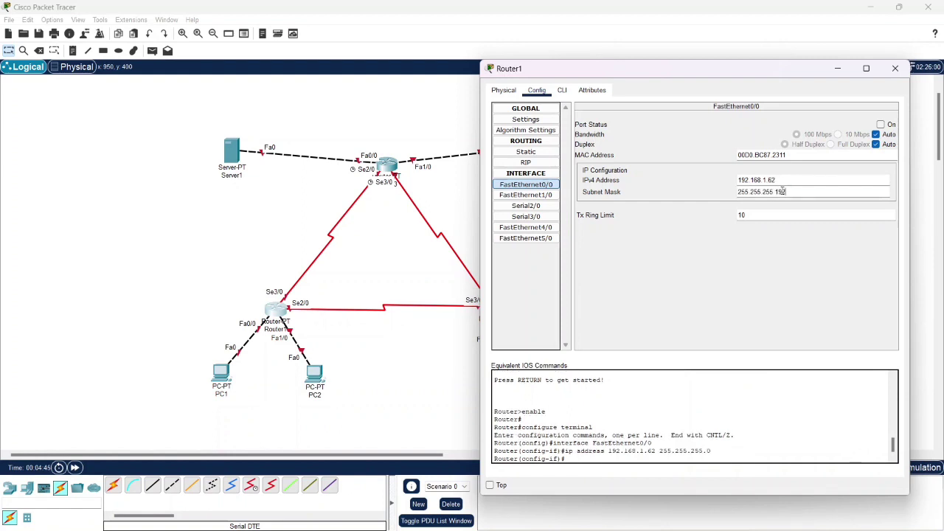
left_click(880, 125)
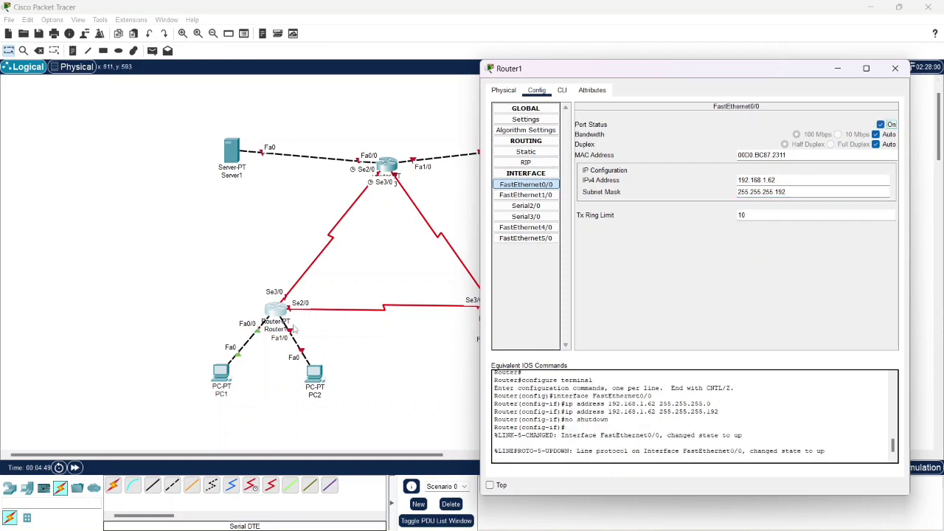
Step: Configure Router1's FastEthernet1/0 with IPv4 address 192.168.1.126 and subnet mask 255.255.255.192, and turn the port on
left_click(526, 194)
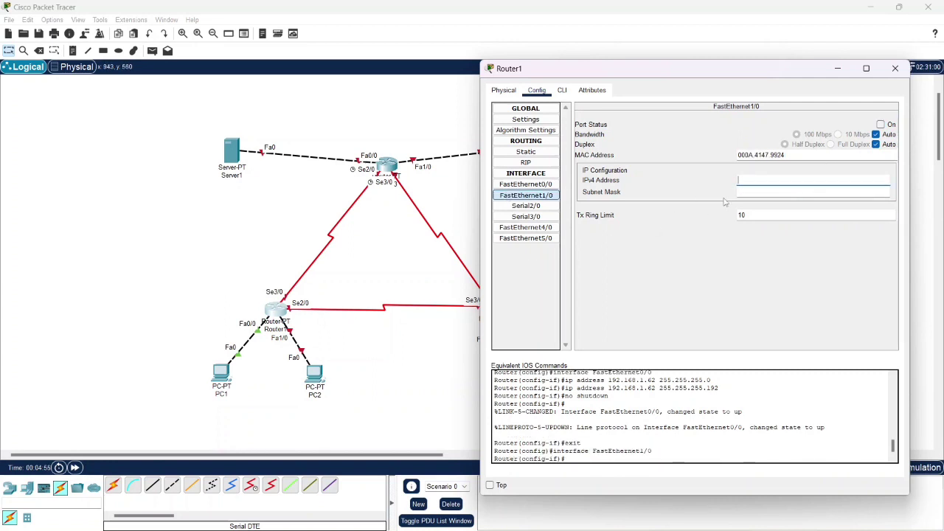
type("192.168.1.126")
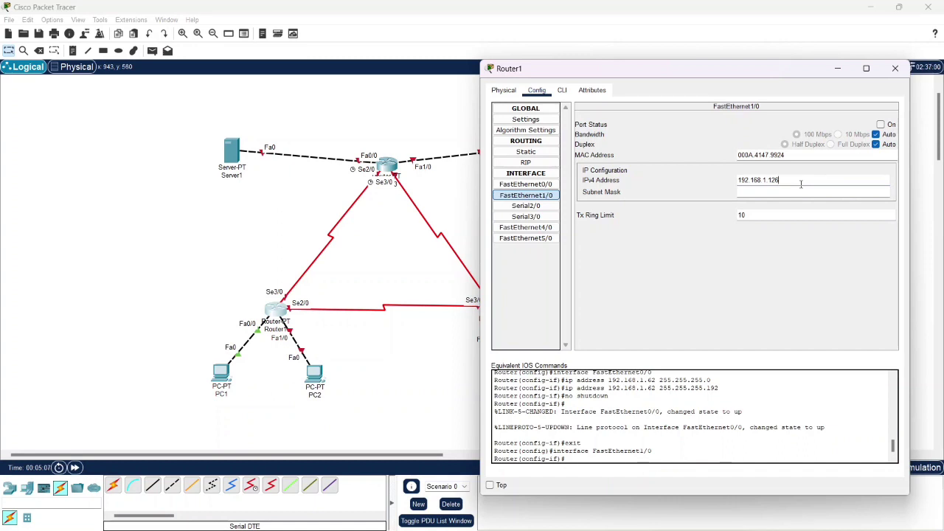
left_click(842, 190)
left_click(831, 190)
type("255.255.255.192")
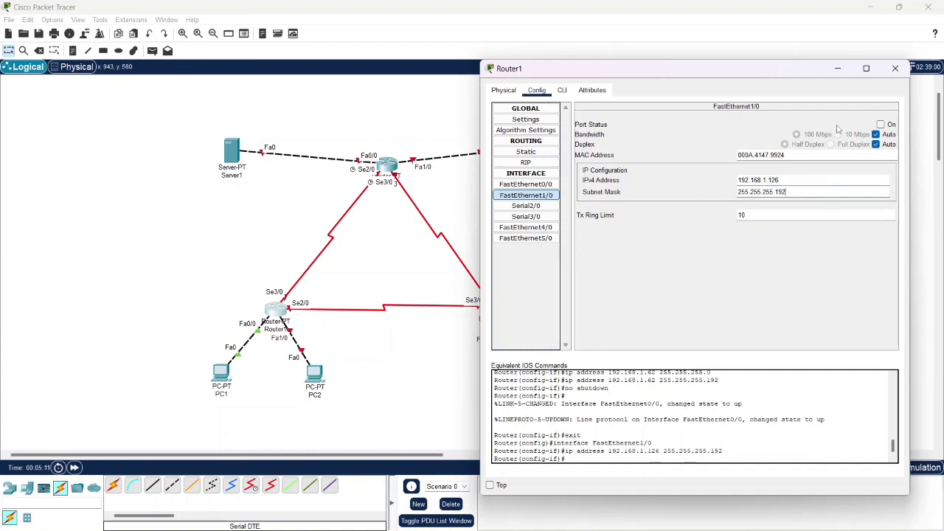
left_click(880, 125)
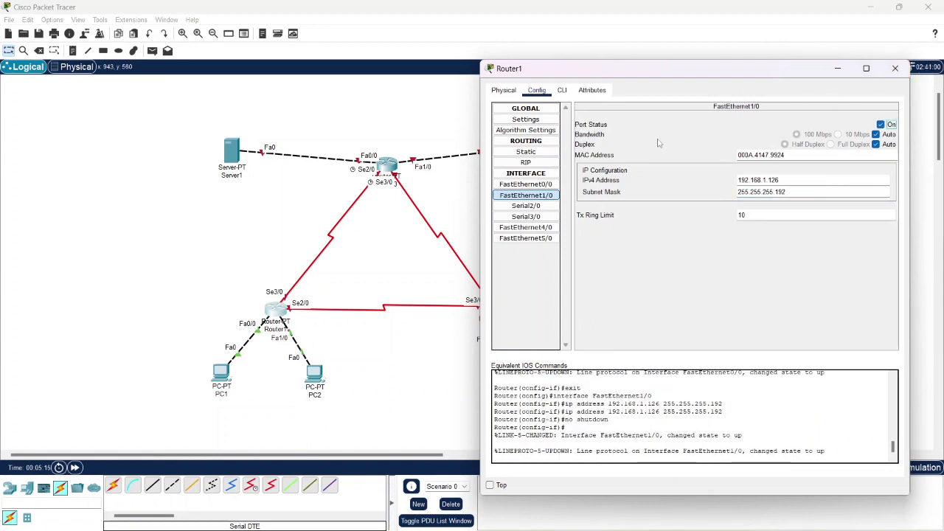
Step: Configure Router1's Serial2/0 with IPv4 address 12.12.12.1 and subnet mask 255.255.255.0, and turn the port on
left_click(526, 206)
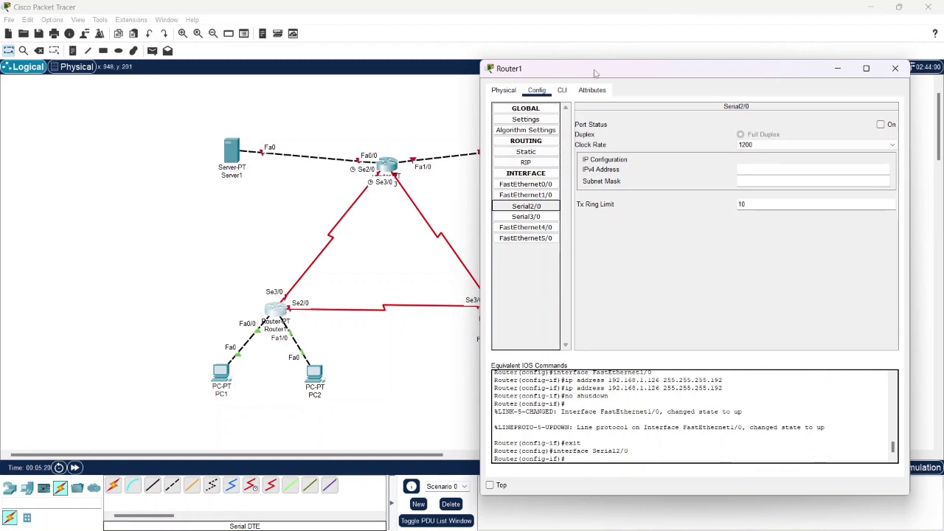
left_click_drag(597, 68, 635, 63)
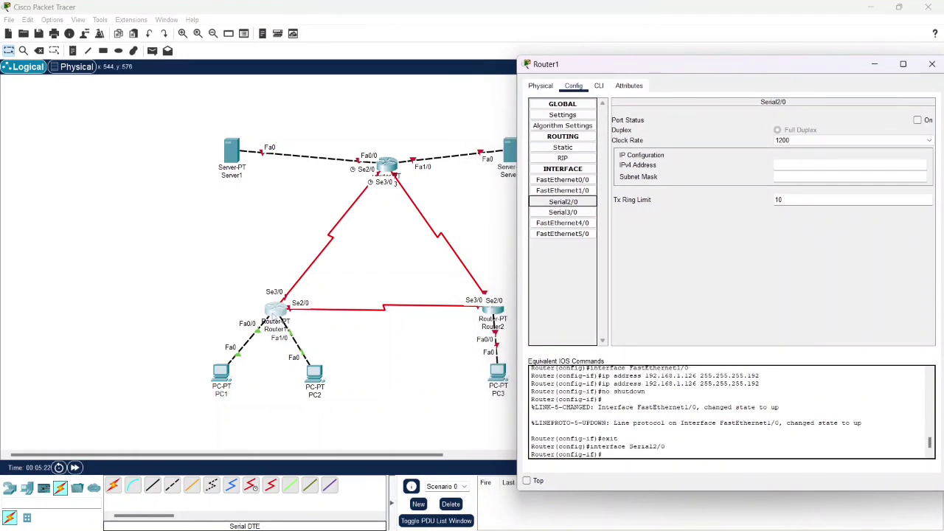
left_click(799, 162)
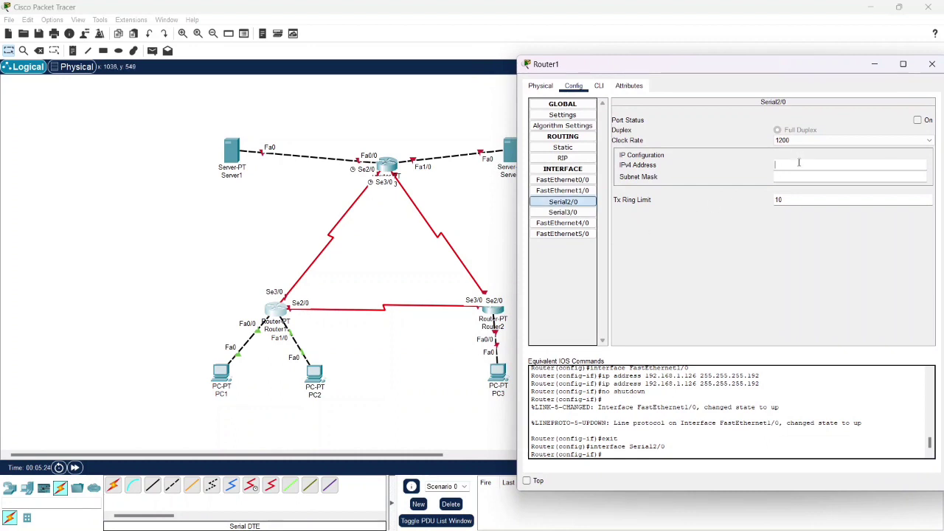
type("12.12.12.1")
left_click(807, 177)
key("BackSpace")
key("BackSpace")
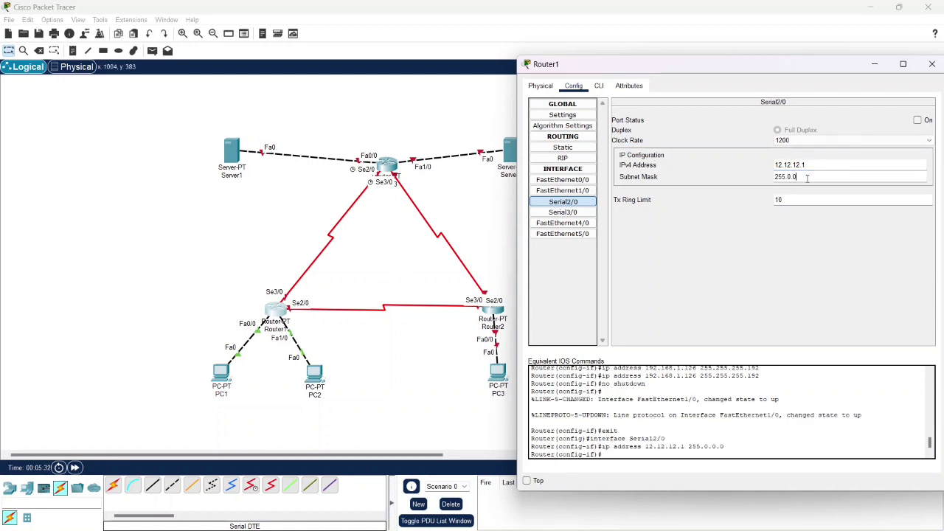
key("BackSpace")
type("255.255.")
left_click(918, 120)
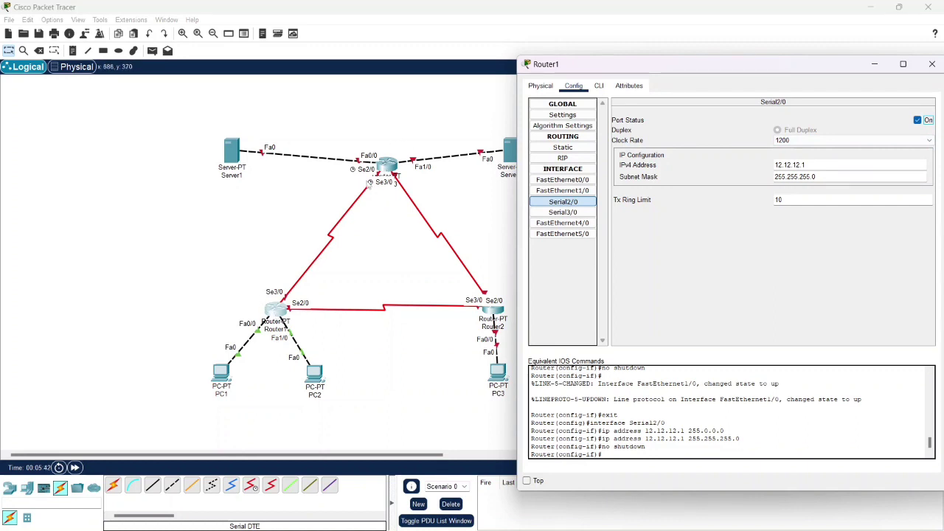
Step: Configure Router1's Serial3/0 with IPv4 address 13.13.13.1 and subnet mask 255.255.255.0, turn the port on, and close the router window
left_click(564, 212)
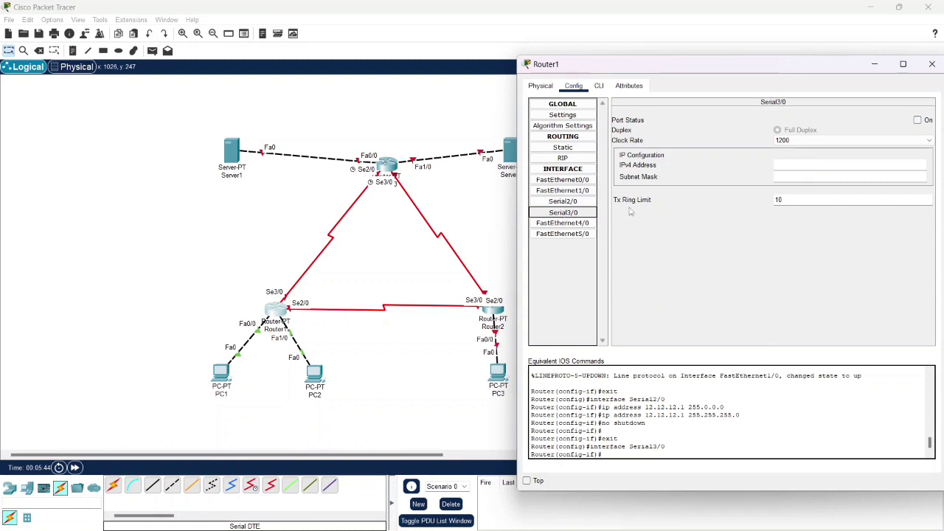
left_click(812, 167)
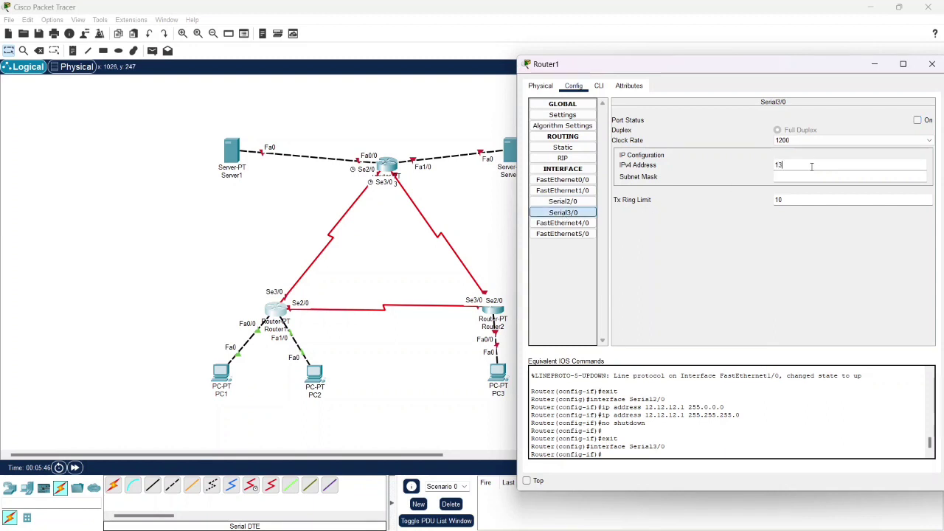
type("13.13.13.1")
left_click(815, 175)
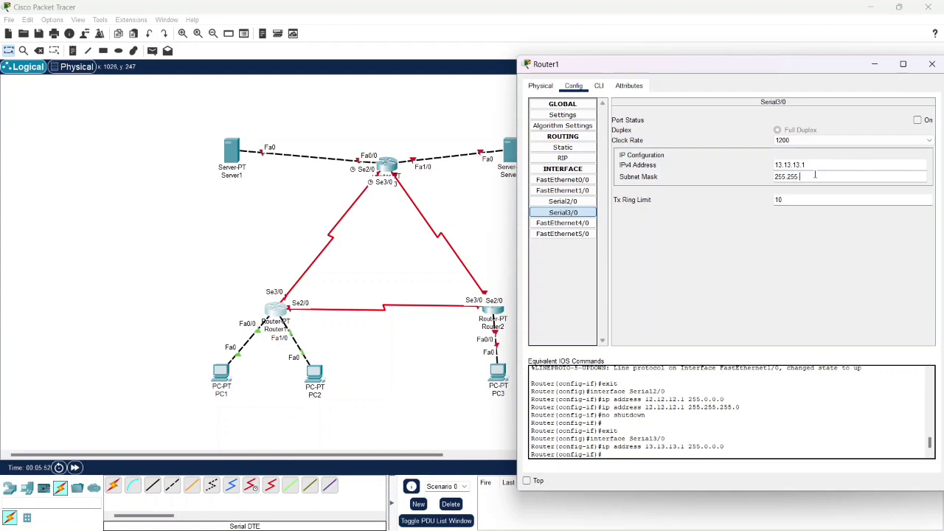
left_click(918, 120)
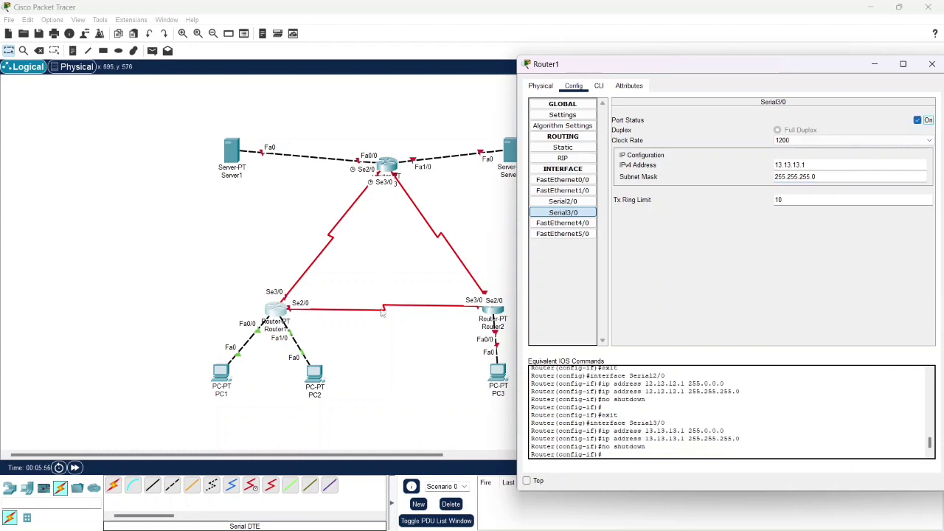
left_click(933, 64)
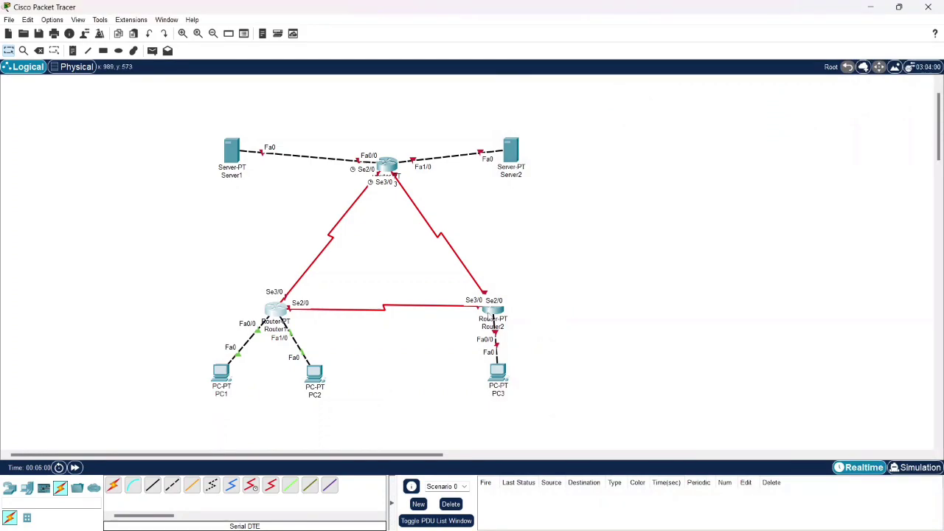
Step: Configure Router2's FastEthernet0/0 with IPv4 address 192.168.1.253 and subnet mask 255.255.255.128, and turn the port on
left_click(492, 314)
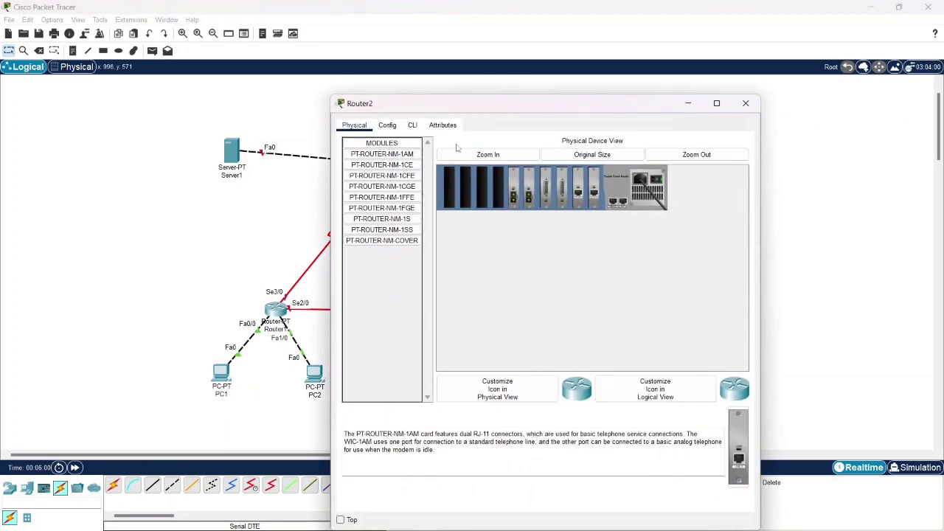
left_click(387, 124)
left_click_drag(453, 104, 664, 72)
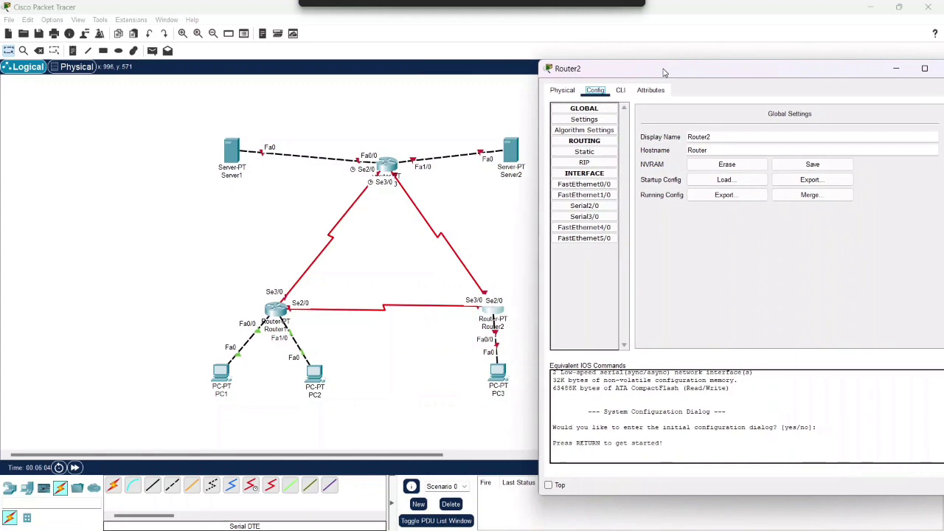
left_click(590, 184)
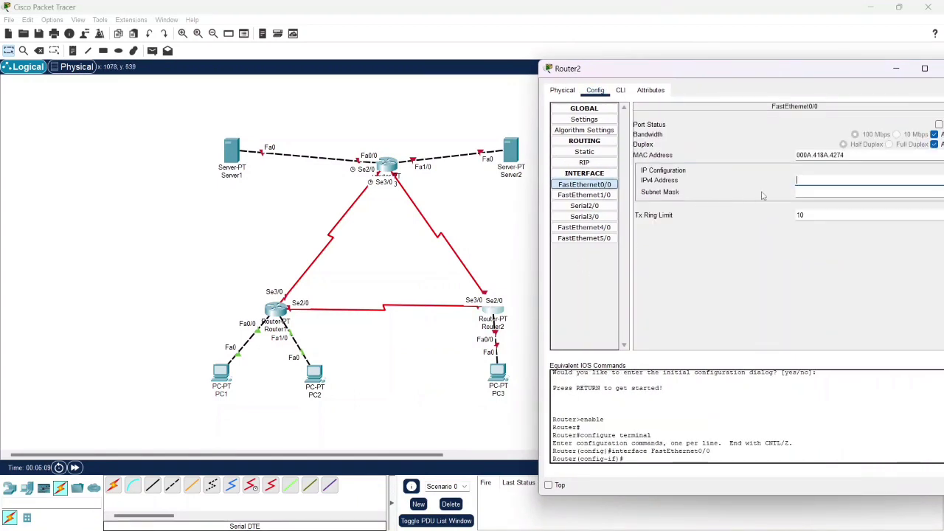
type("192.168.1.")
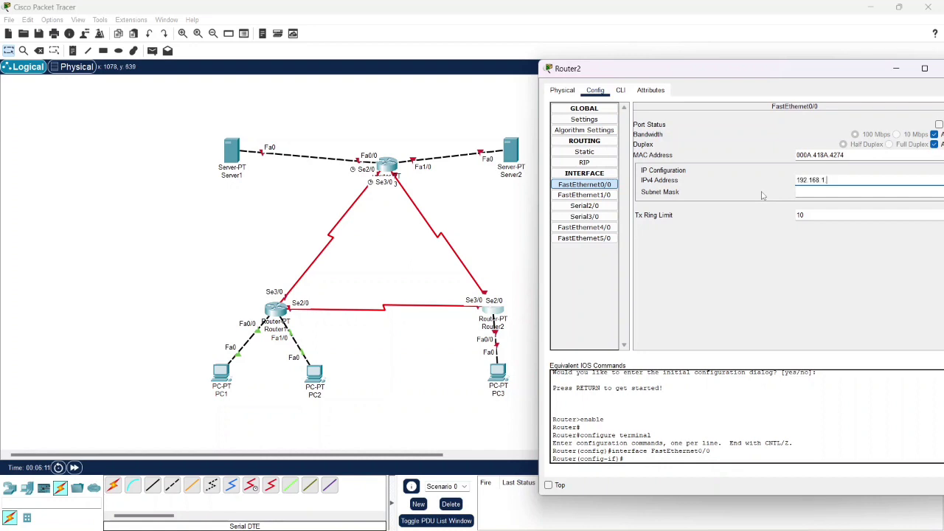
type("1253")
left_click(835, 194)
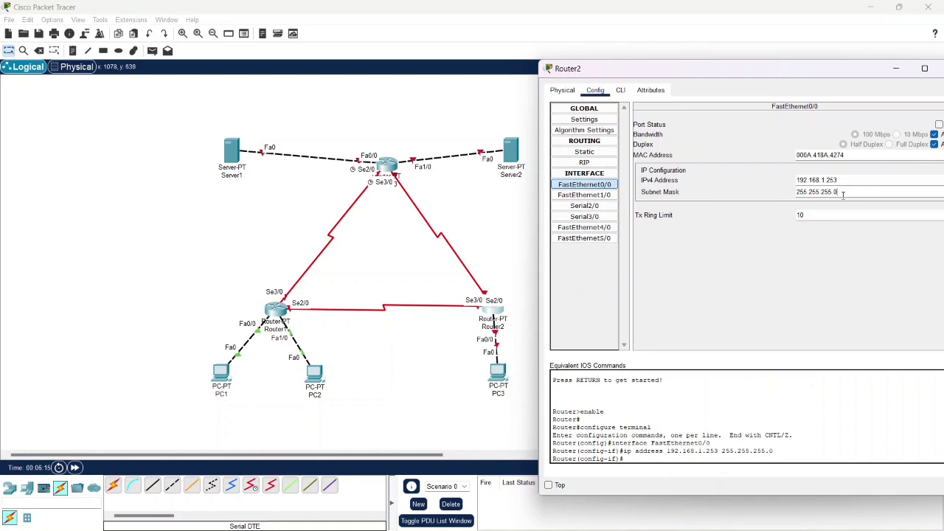
key("BackSpace")
type("128")
left_click(938, 125)
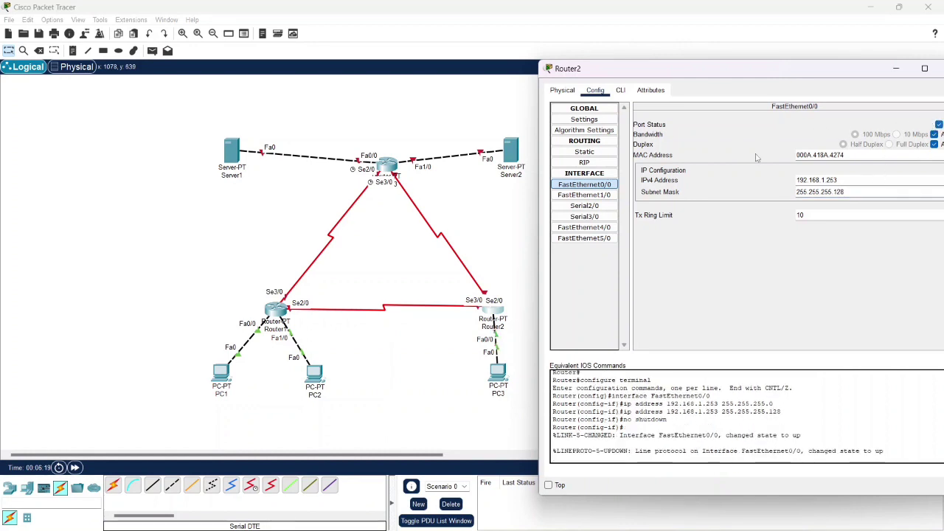
left_click(594, 207)
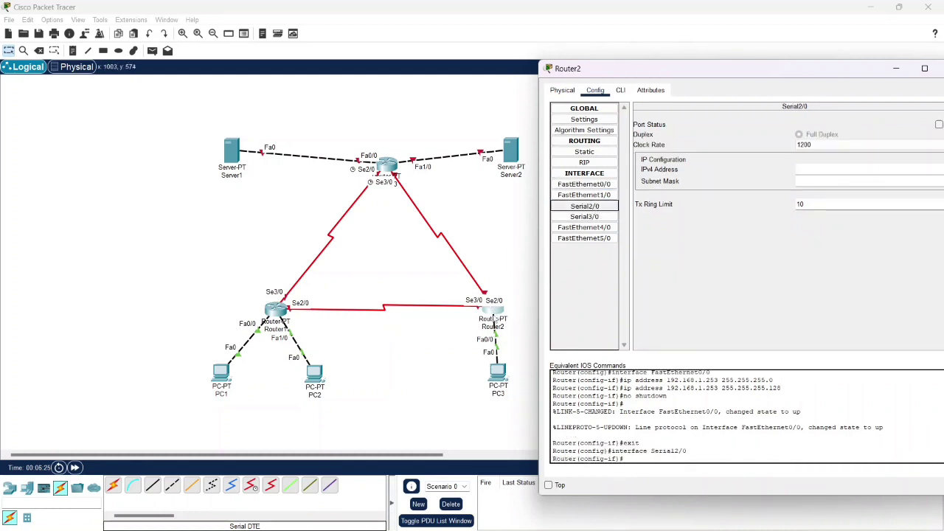
left_click(819, 170)
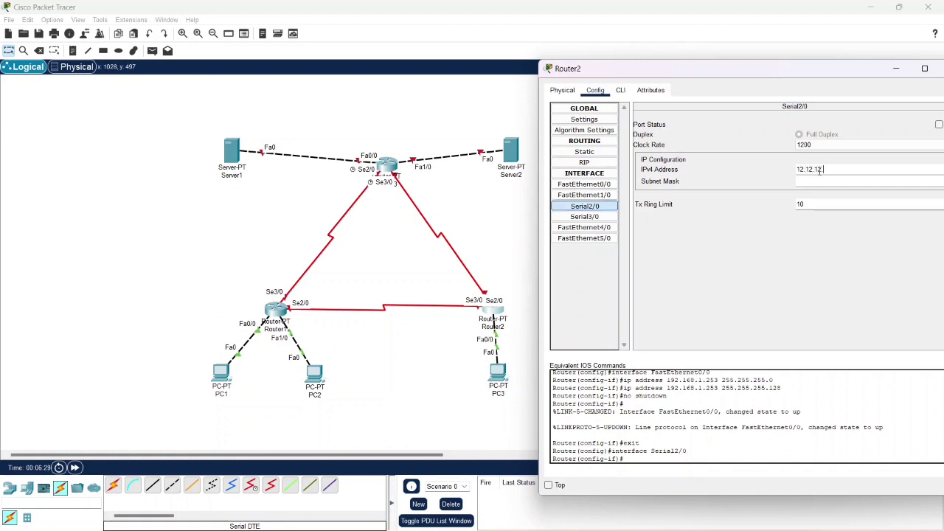
type("12.12.12.2")
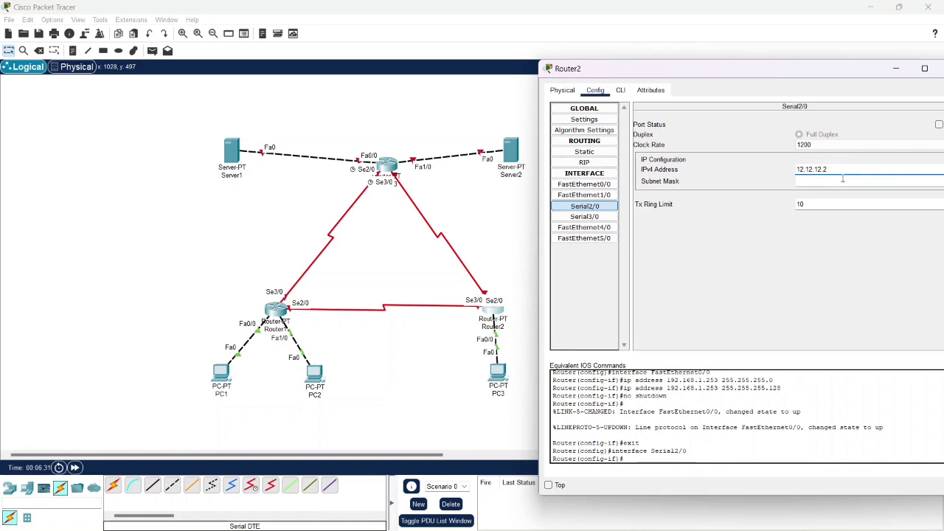
left_click(842, 183)
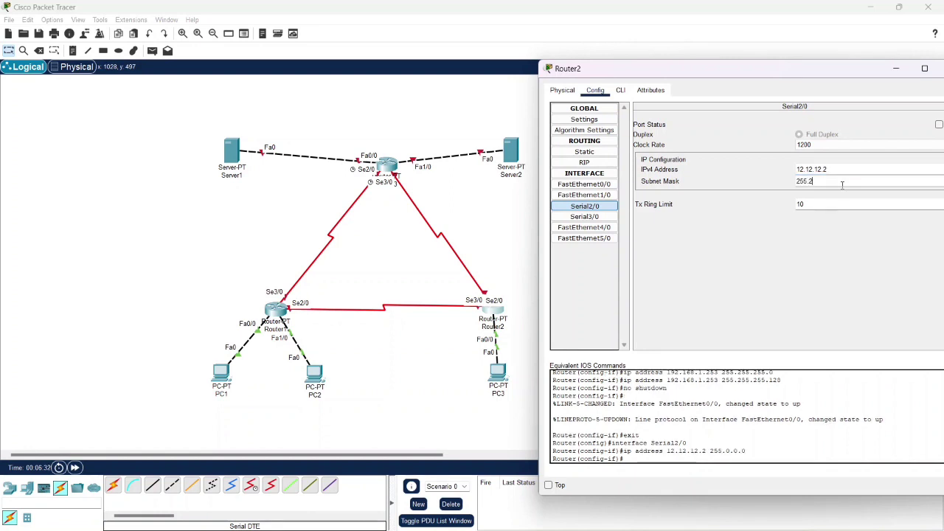
type("255.255.2555.0")
left_click(939, 123)
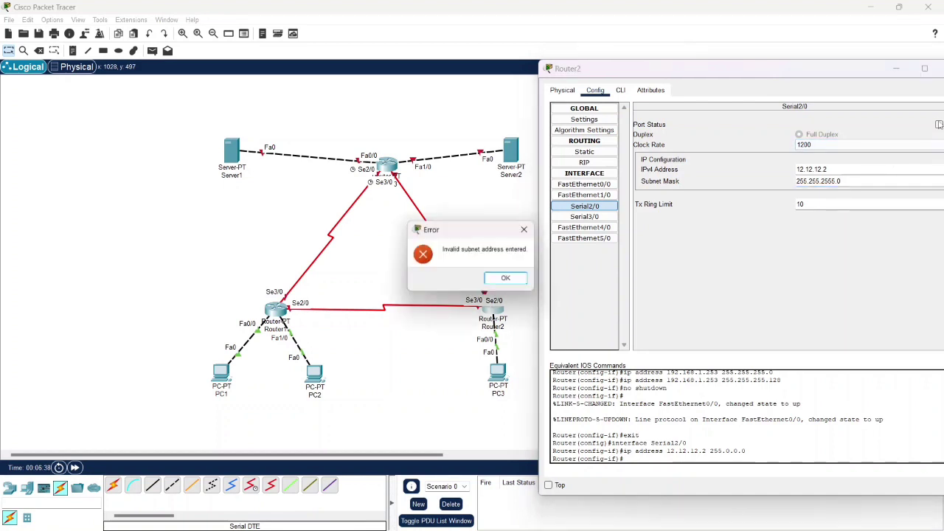
left_click(508, 285)
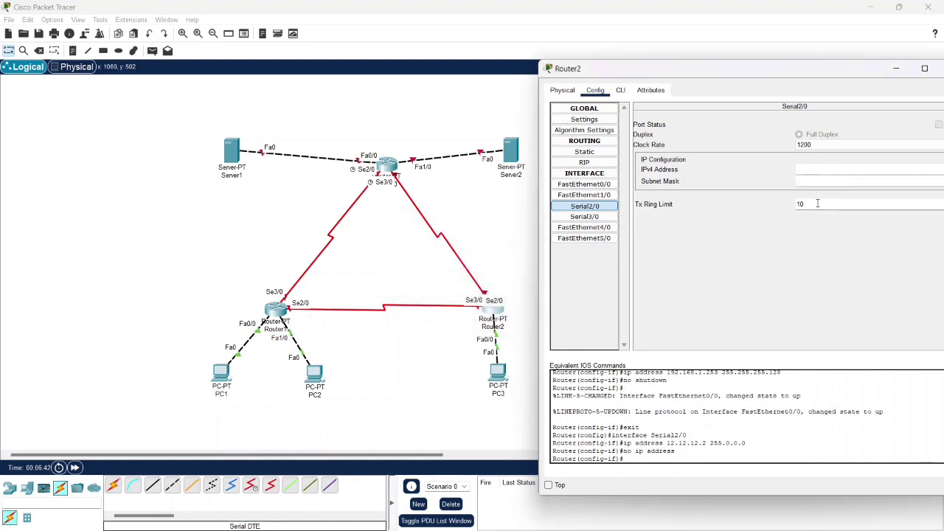
Step: Configure Router2's Serial2/0 with IPv4 address 12.12.12.2 and subnet mask 255.255.255.0, and turn the port on
left_click(832, 169)
type("12.12.12.2")
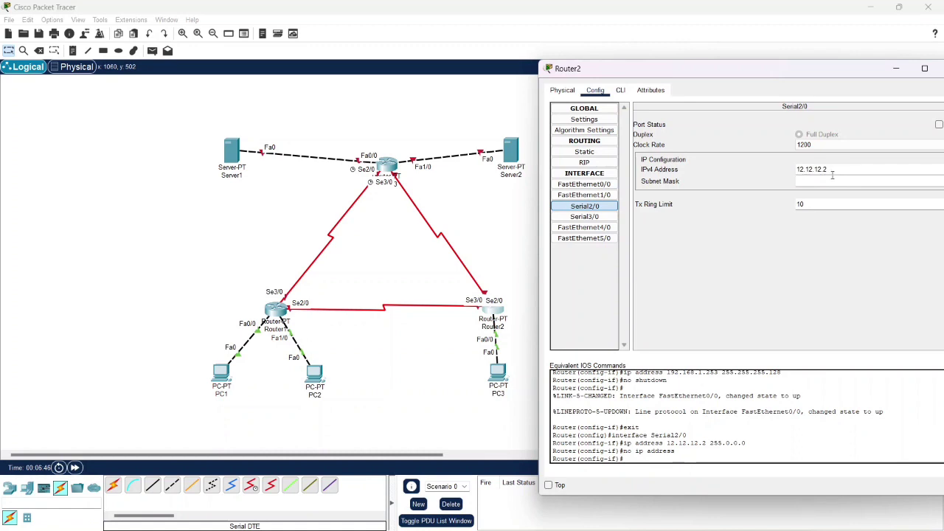
left_click(832, 179)
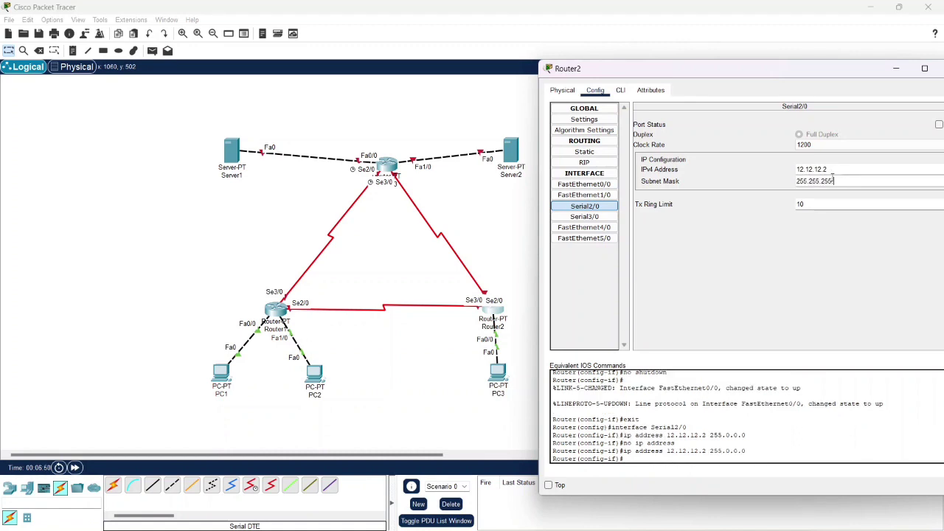
type("255.255.255.0")
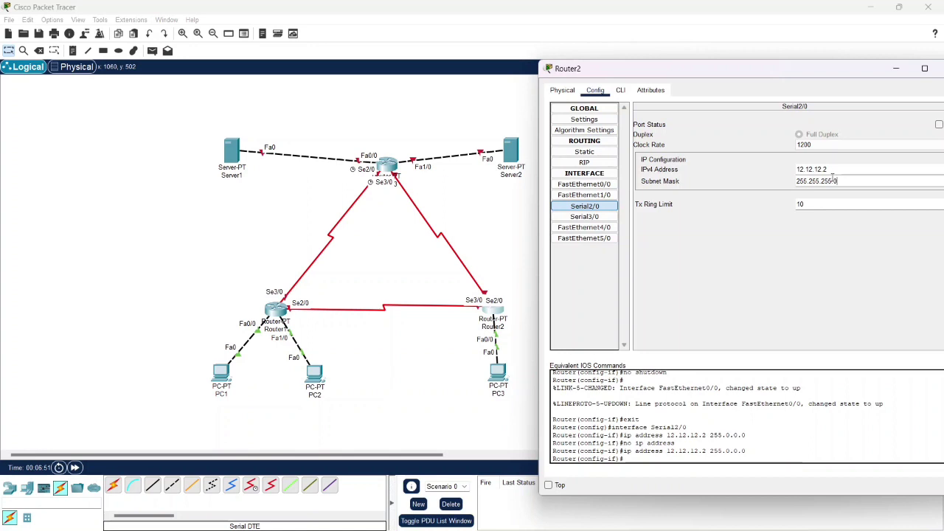
left_click(939, 124)
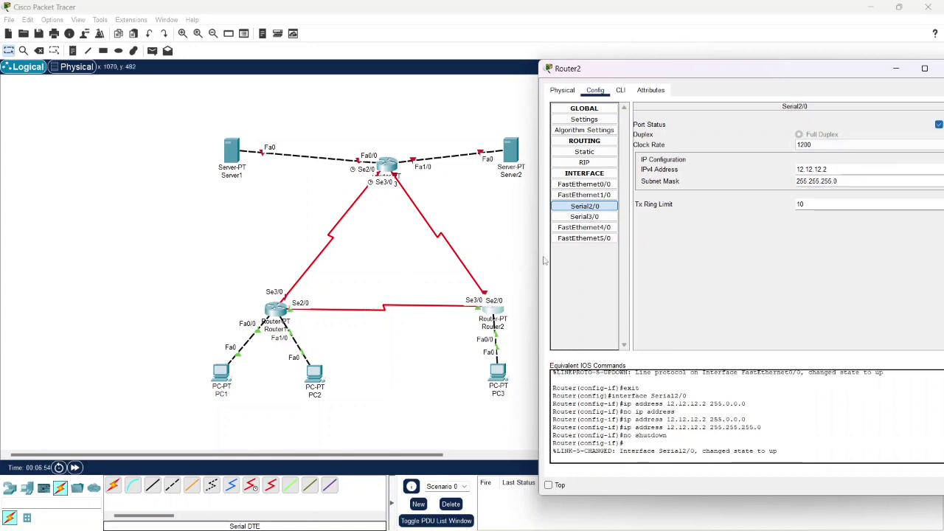
Step: Configure Router2's Serial3/0 with IPv4 address 23.23.23.2 and subnet mask 255.255.255.0, turn the port on, and close the router window
left_click(594, 217)
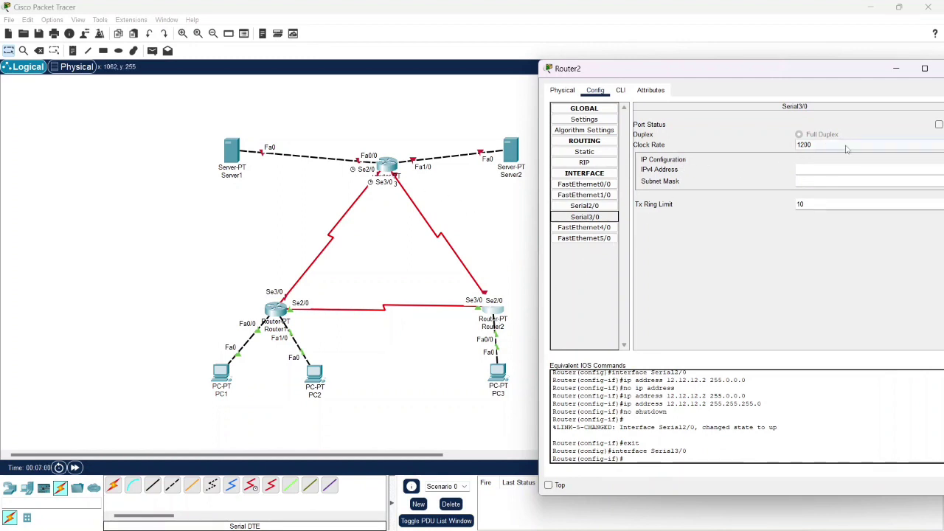
left_click(838, 169)
type("23.23.")
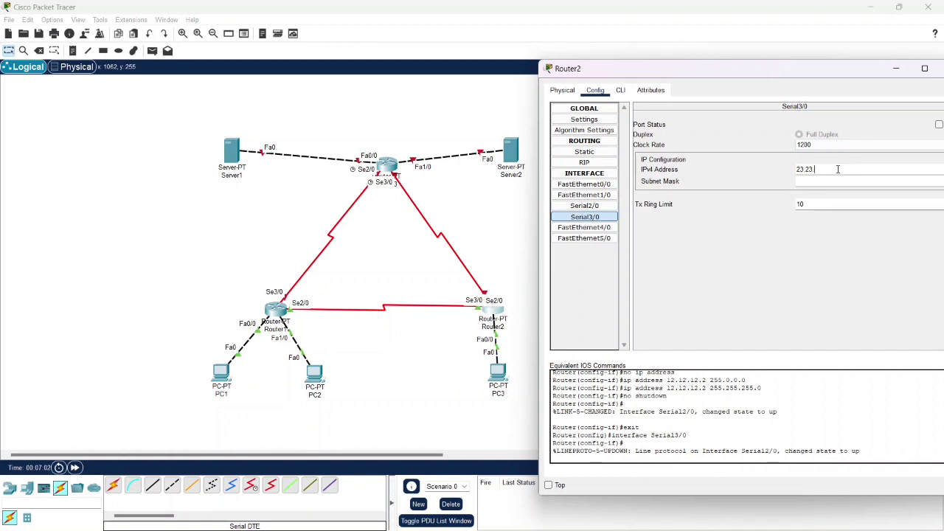
type("23.")
left_click(838, 178)
key("BackSpace")
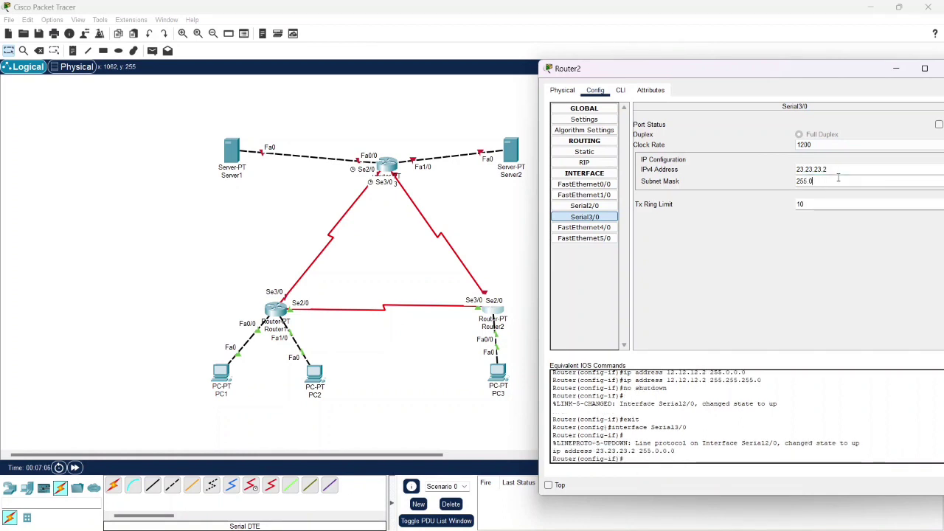
type("255.255.0")
key("Return")
left_click(939, 124)
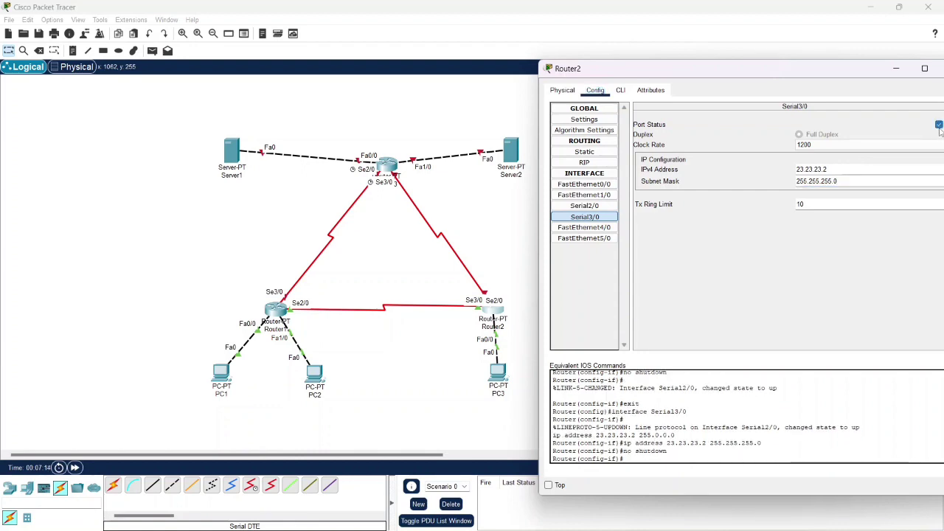
left_click_drag(898, 74, 771, 94)
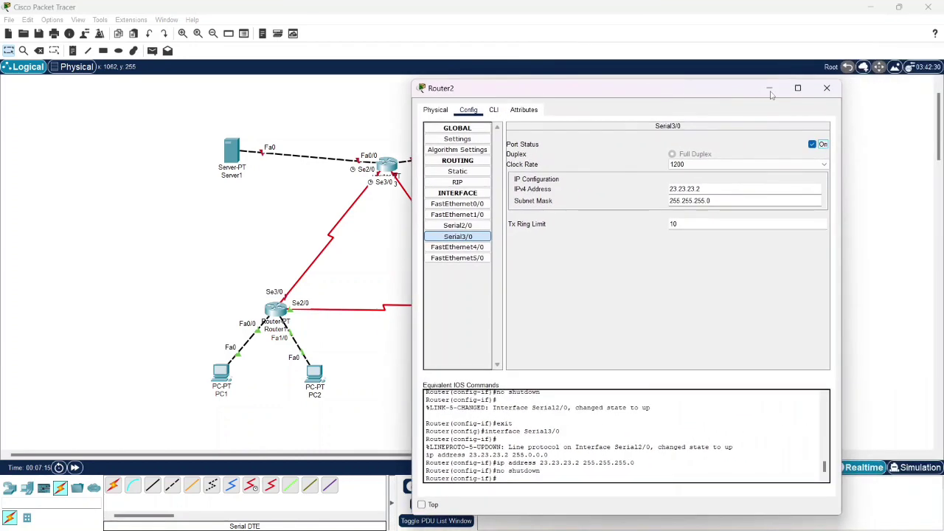
left_click(827, 88)
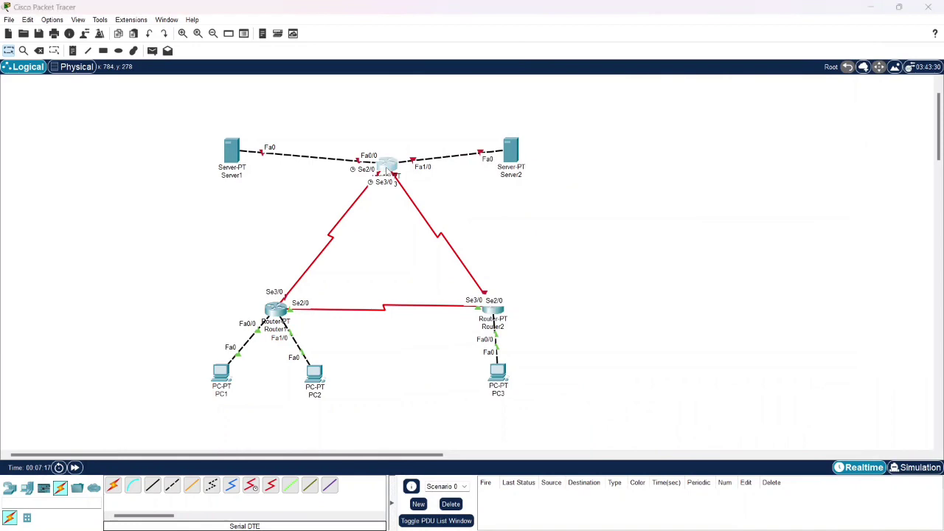
Step: Configure Router3's FastEthernet0/0 with IPv4 address 33.33.33.3 and subnet mask 255.255.255.0, and turn the port on
left_click(388, 168)
left_click_drag(436, 97, 637, 75)
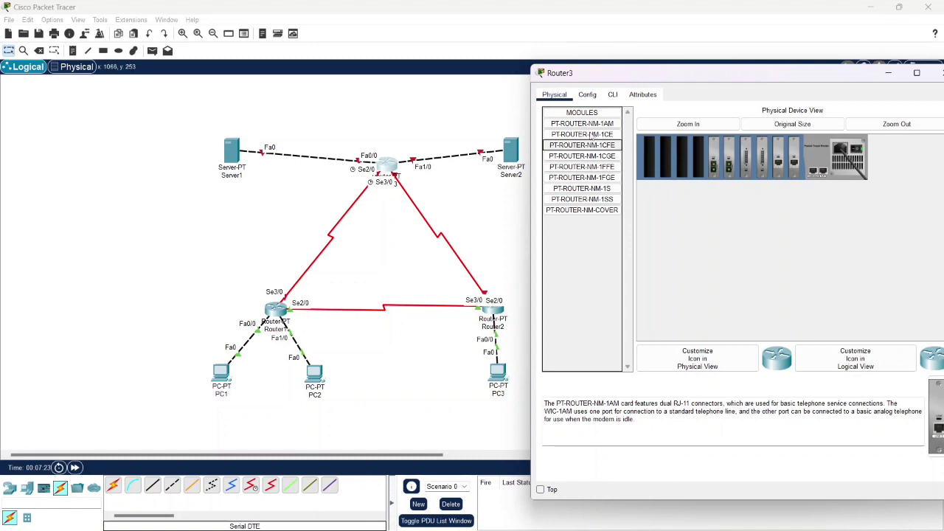
left_click(589, 94)
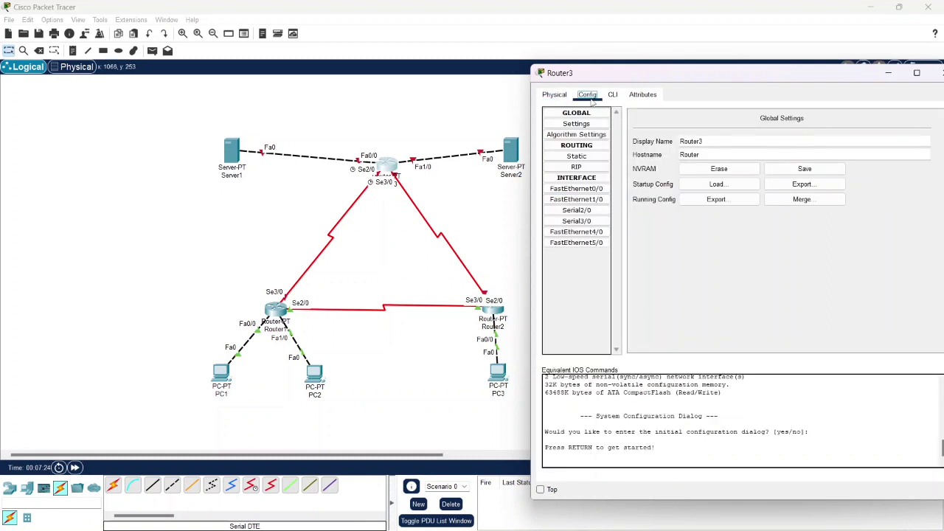
left_click(583, 189)
left_click(801, 185)
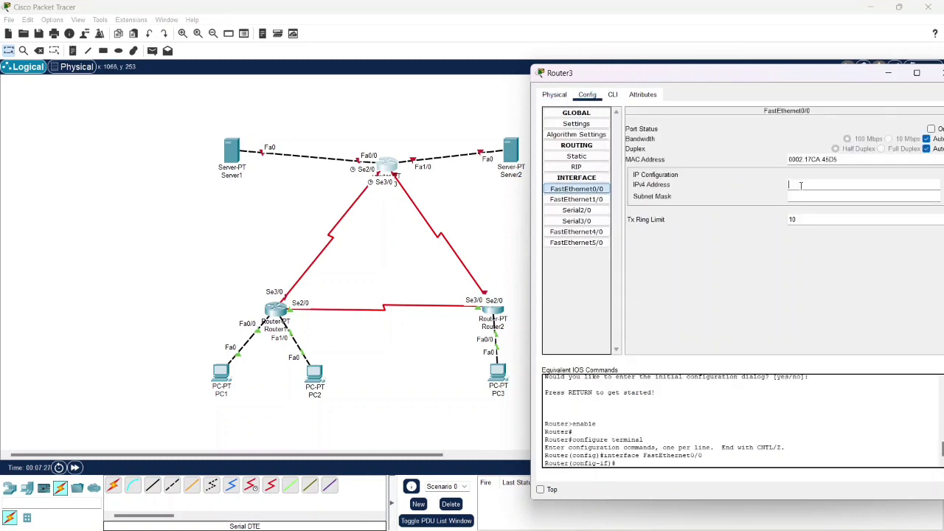
type("33.30.33.3")
left_click(804, 196)
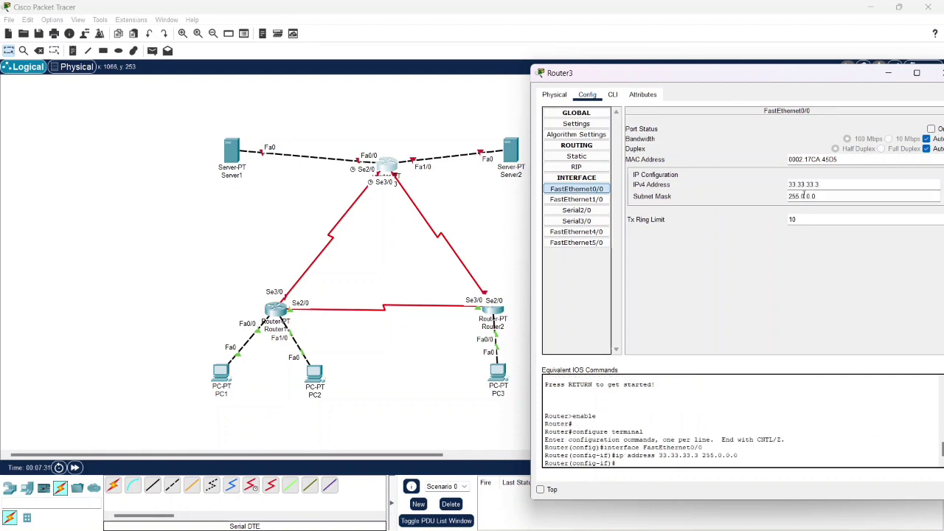
key("Delete")
key("Delete")
key("Delete")
key("Delete")
type("255")
left_click(931, 129)
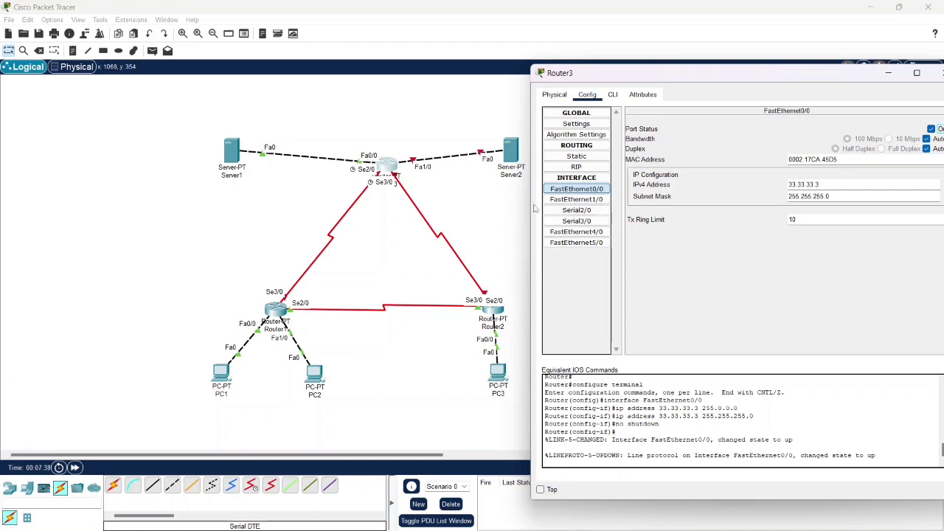
Step: Configure Router3's FastEthernet1/0 with IPv4 address 43.43.43.3 and subnet mask 255.255.255.0, and turn the port on
left_click(576, 199)
left_click(830, 186)
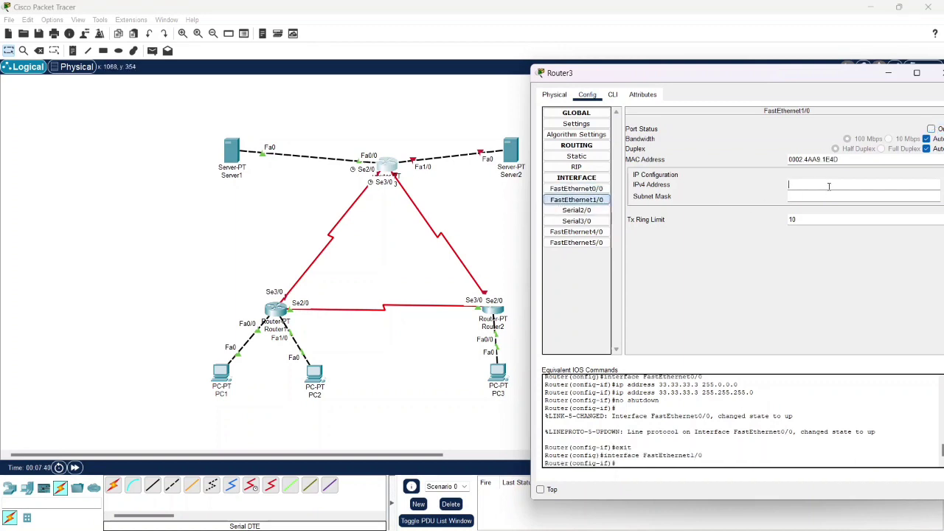
type("43.43.43.3")
left_click(829, 196)
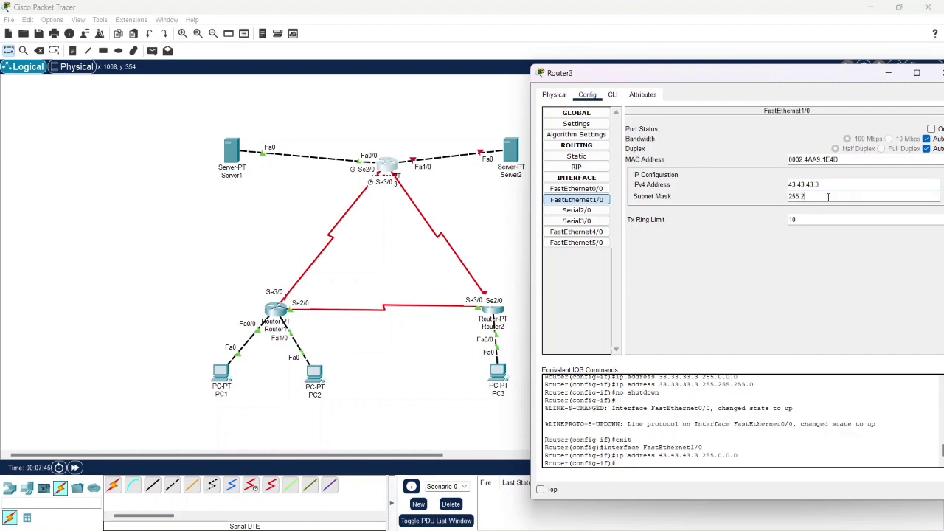
type("255.255.255.0")
left_click(931, 128)
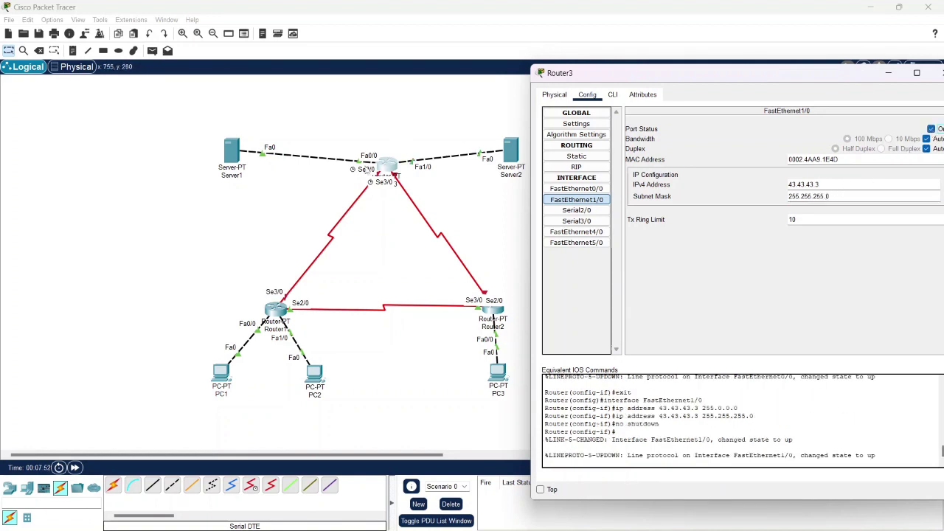
Step: Configure Router3's Serial2/0 with IPv4 address 13.13.13.3 and subnet mask 255.255.255.0, and turn the port on
left_click(580, 210)
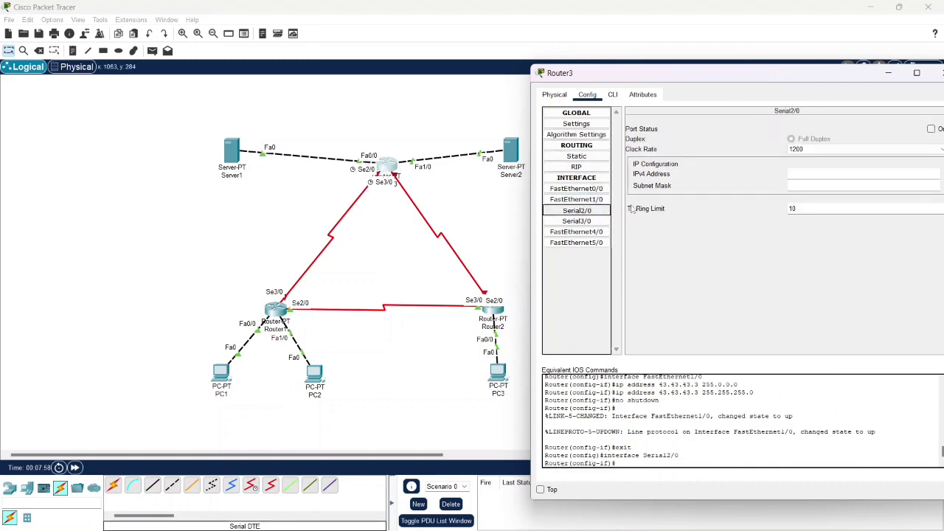
left_click(793, 172)
type("13")
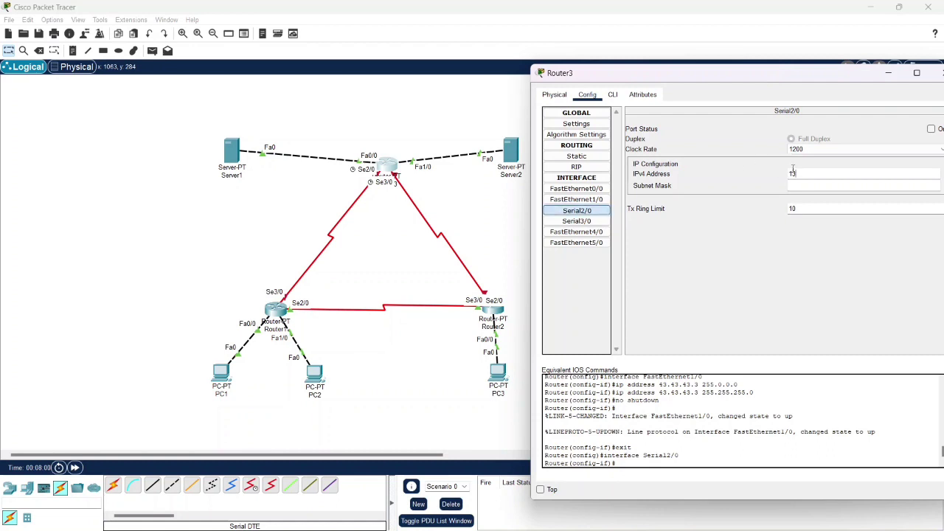
type(".13.13.3")
left_click(873, 185)
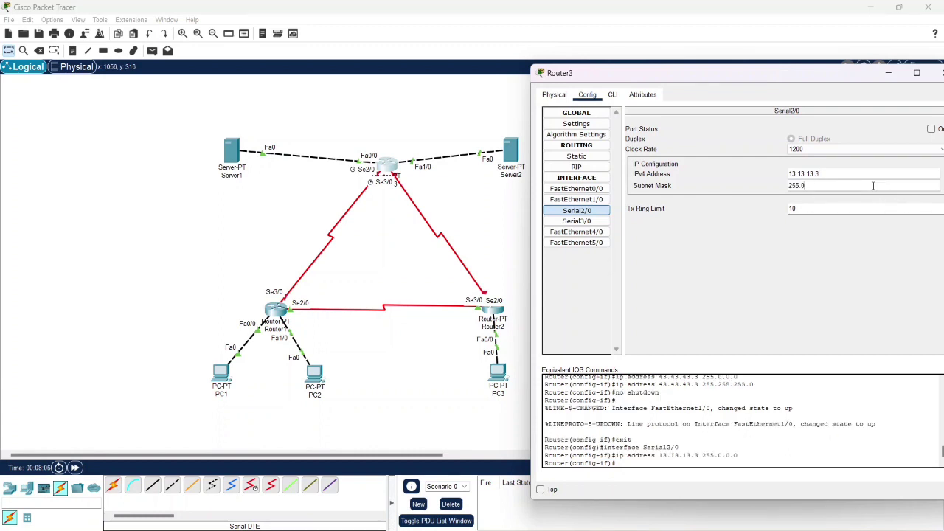
type("255.255.255.0")
left_click(931, 129)
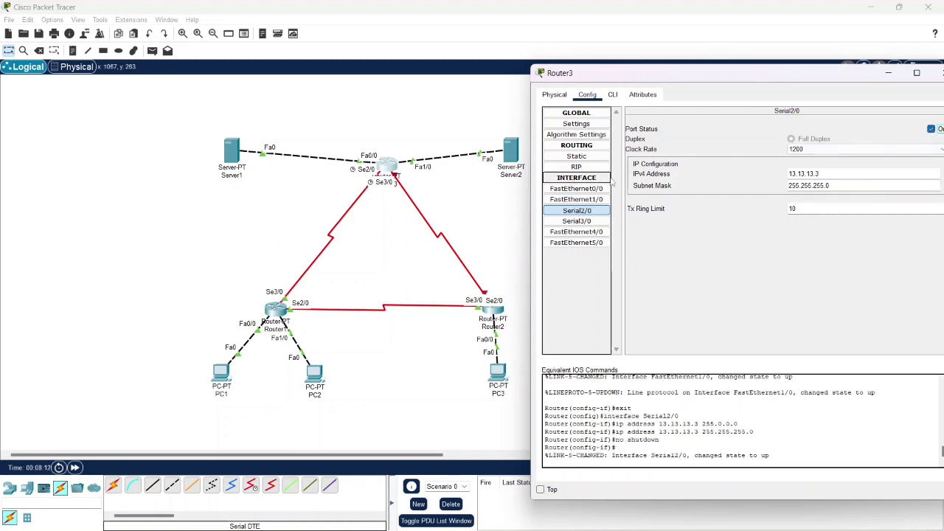
Step: Configure Router3's Serial3/0 with IPv4 address 23.23.23.3 and subnet mask 255.255.255.0, turn the port on, and close the router window
left_click(580, 222)
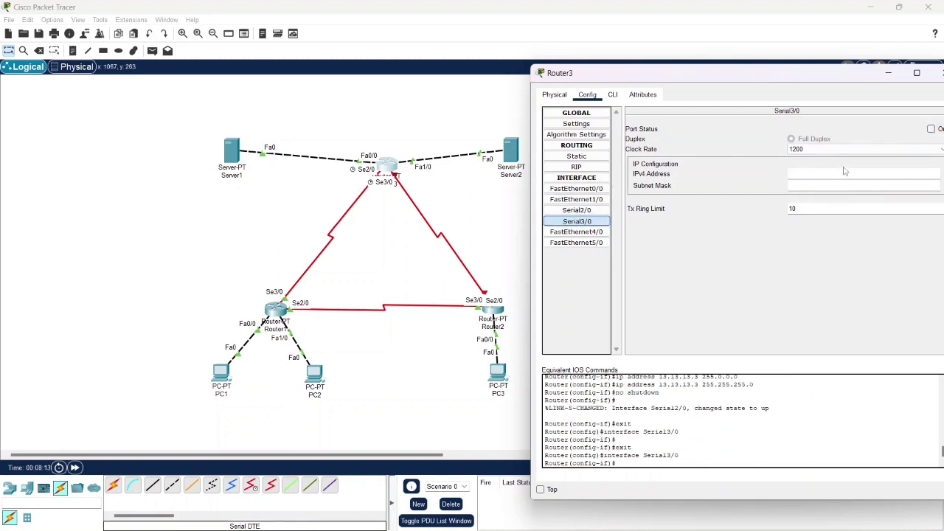
left_click(844, 173)
type("23.23.23.3")
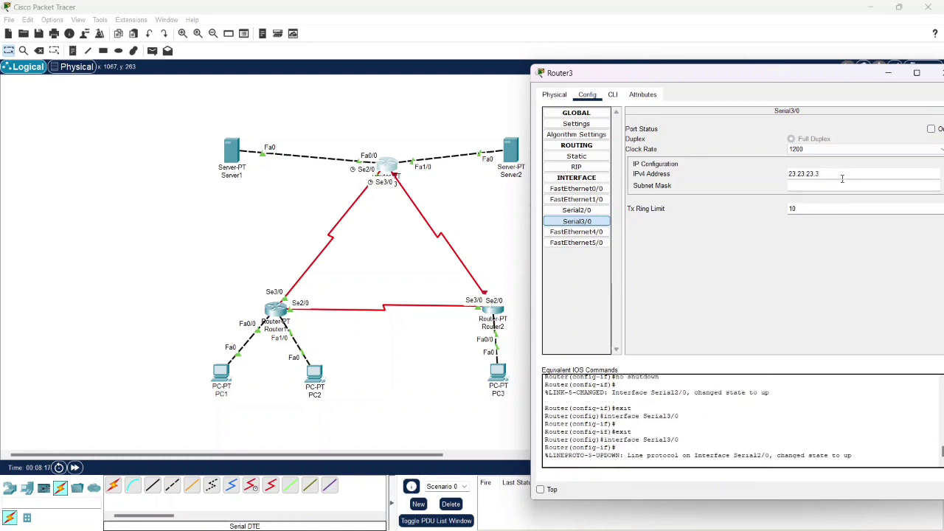
left_click(841, 186)
key("BackSpace")
key("BackSpace")
key("BackSpace")
type("255.255.255")
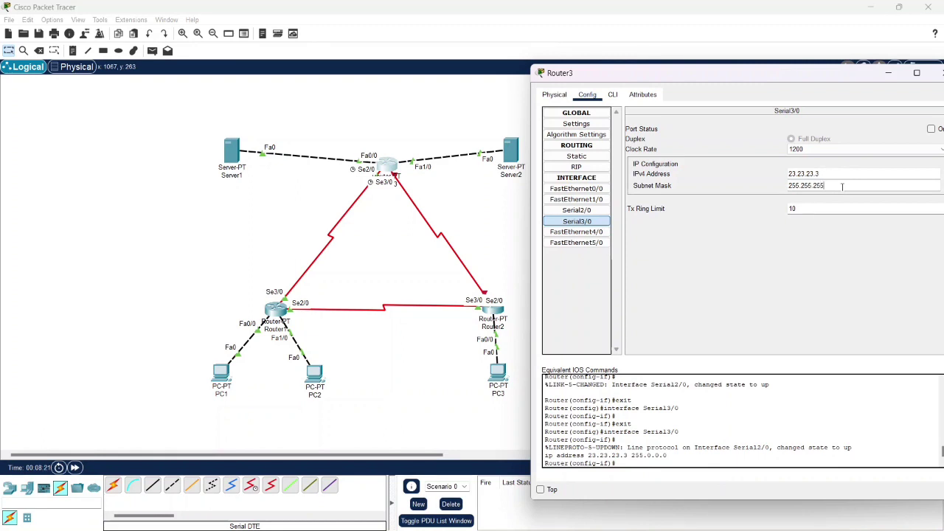
type(".0")
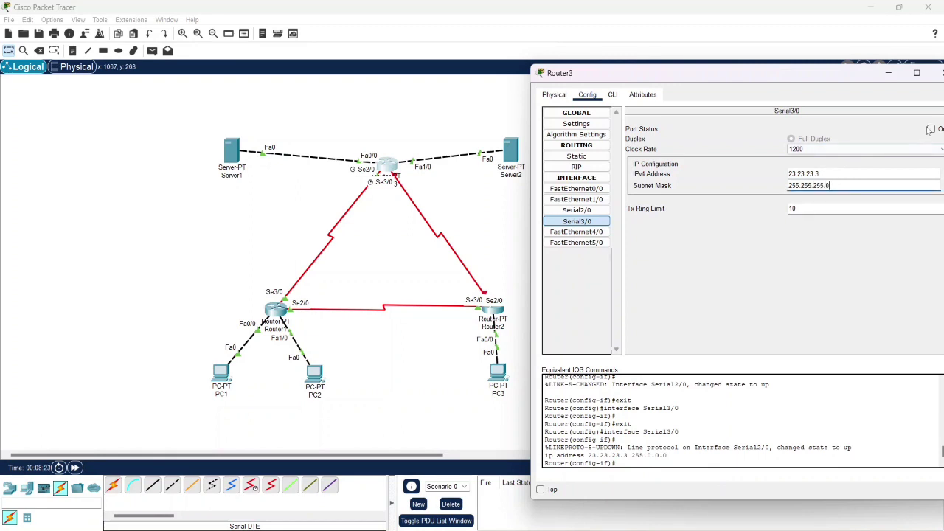
key("Return")
left_click(931, 129)
left_click(931, 130)
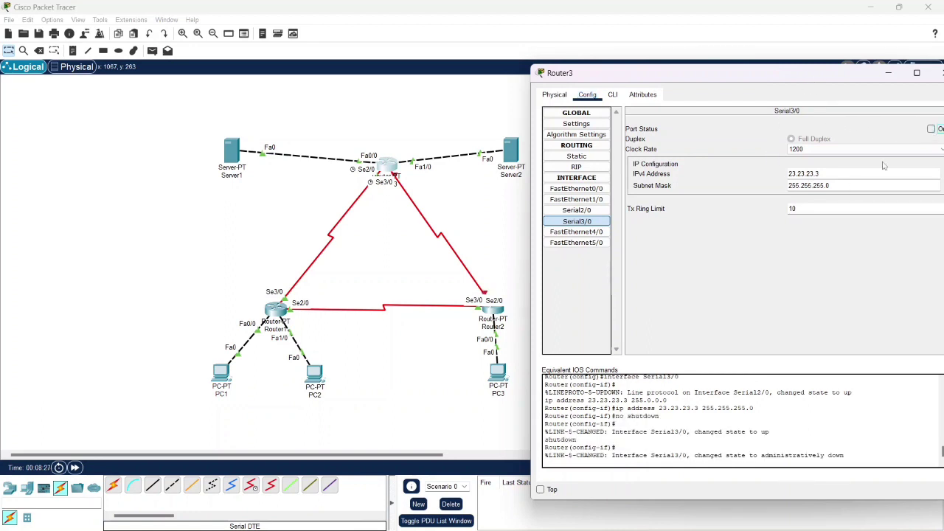
left_click(931, 129)
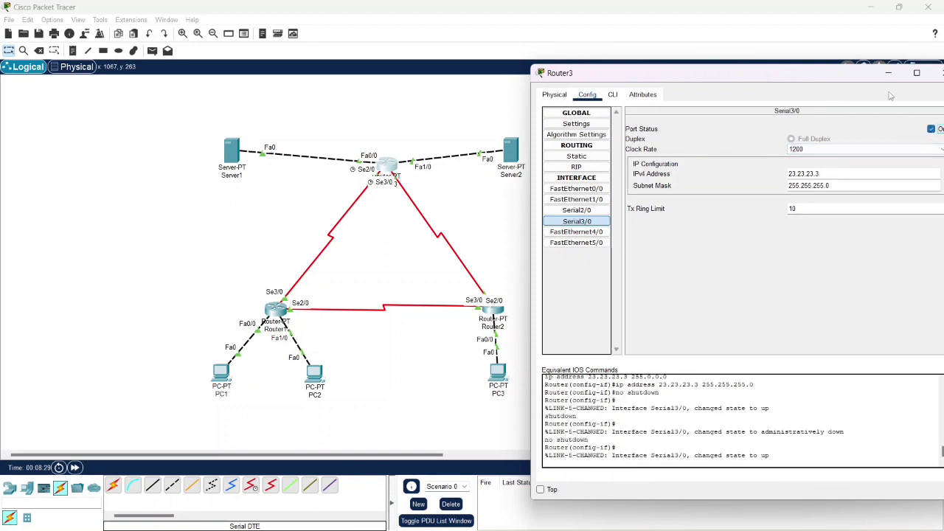
left_click_drag(838, 76, 676, 90)
left_click(785, 87)
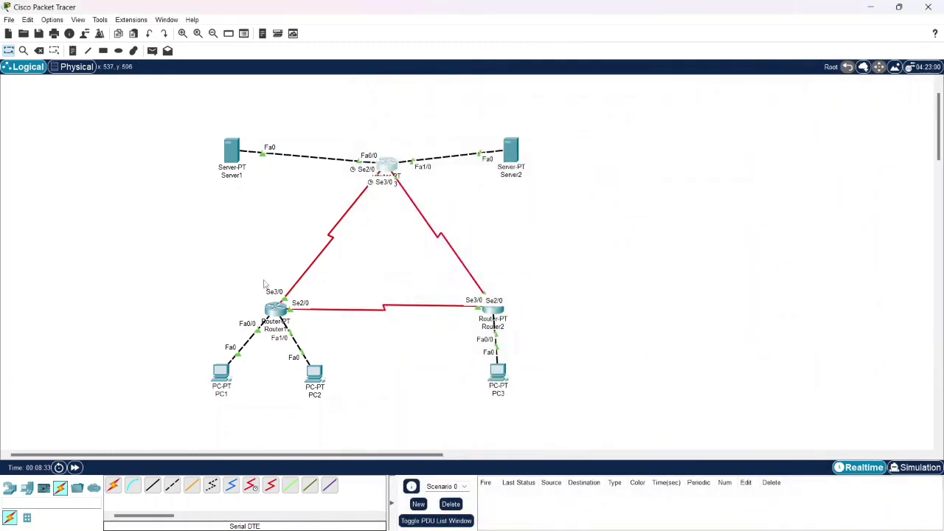
Step: Switch to the Word document, examine the static routing table for Router 1 and Router 2, and return to Cisco Packet Tracer
mouse_move(519, 528)
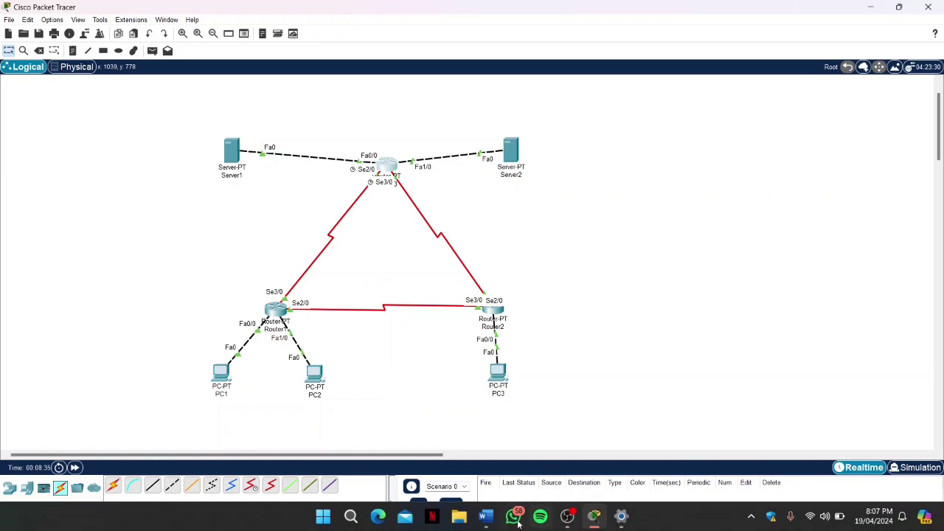
left_click(486, 516)
scroll(433, 310, "up", 2)
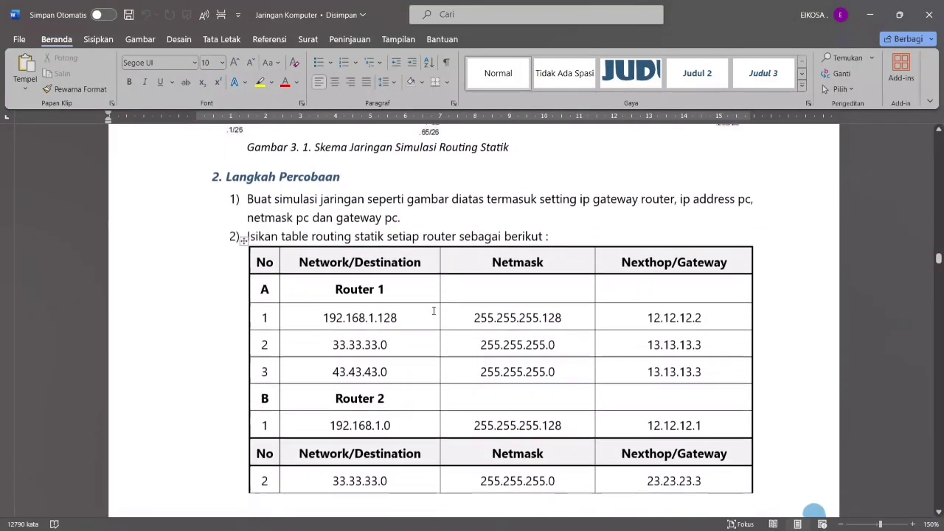
scroll(434, 311, "down", 1)
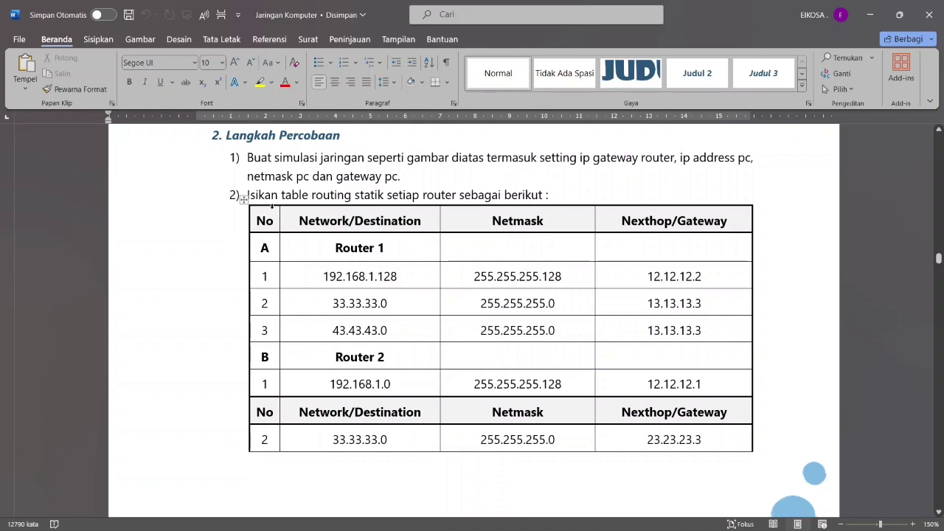
scroll(364, 254, "down", 1)
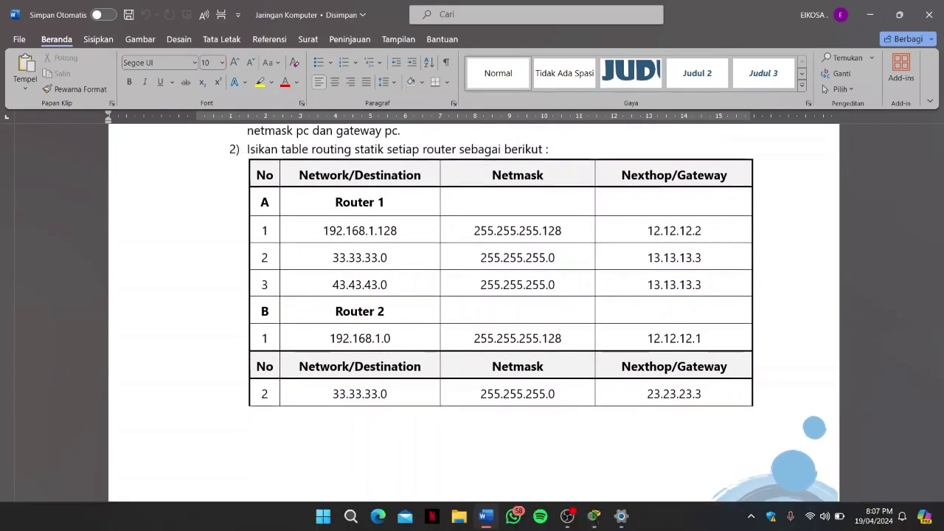
mouse_move(583, 523)
left_click(569, 521)
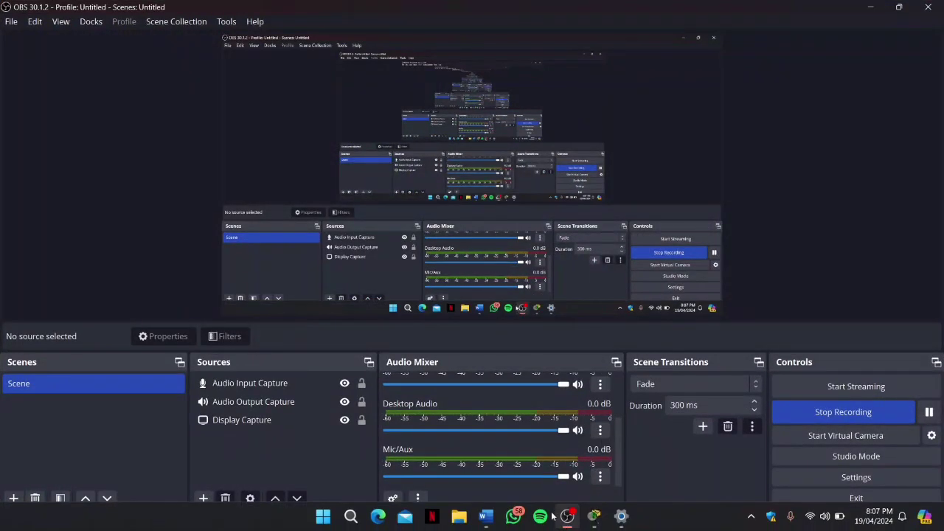
left_click(487, 518)
left_click(594, 520)
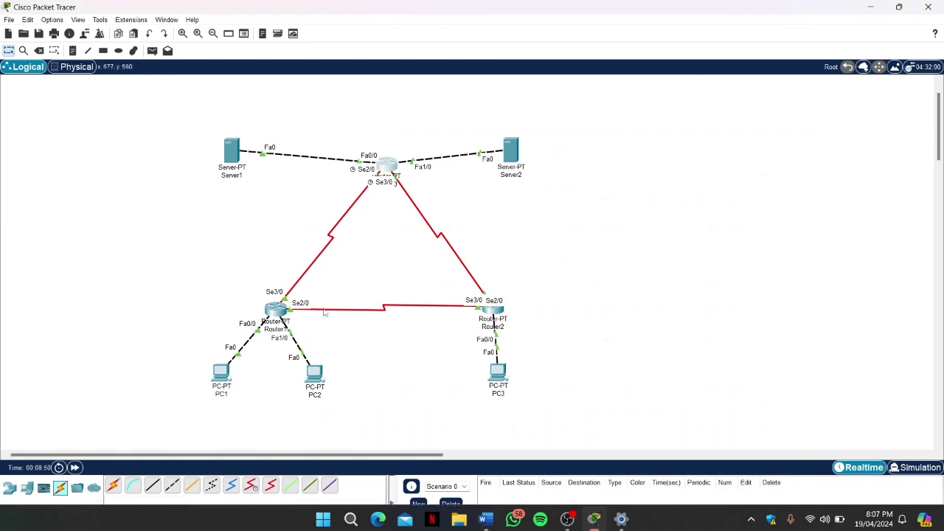
Step: Open Router1's static route settings and look up its route entries in the Word document's routing table
left_click(271, 314)
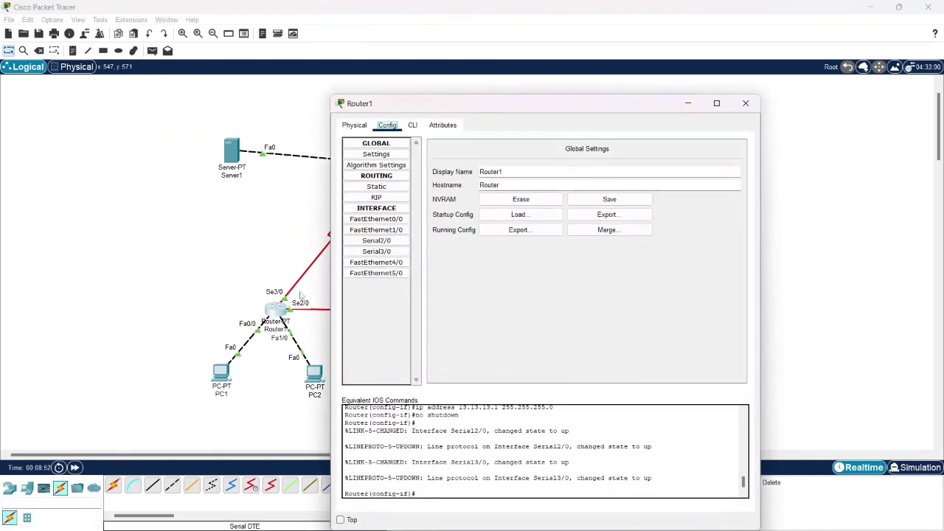
left_click(376, 187)
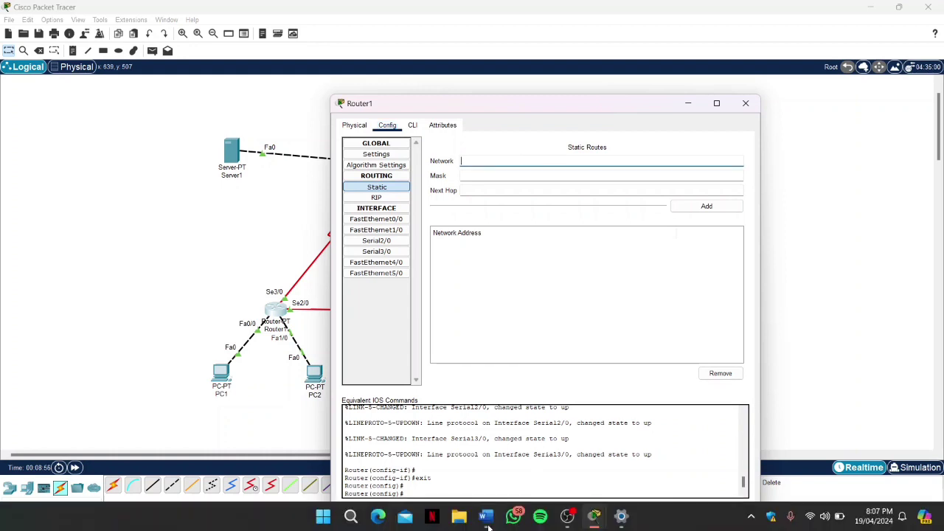
mouse_move(484, 519)
left_click(478, 479)
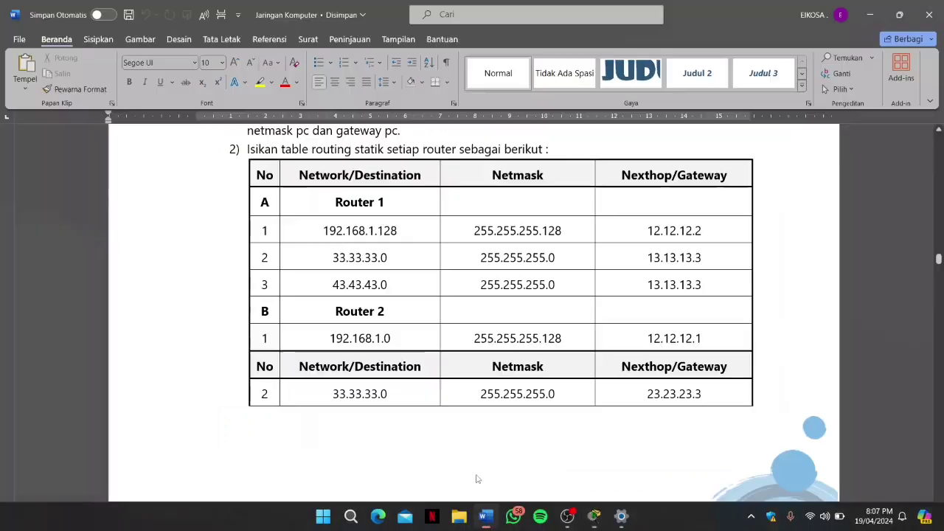
left_click(589, 520)
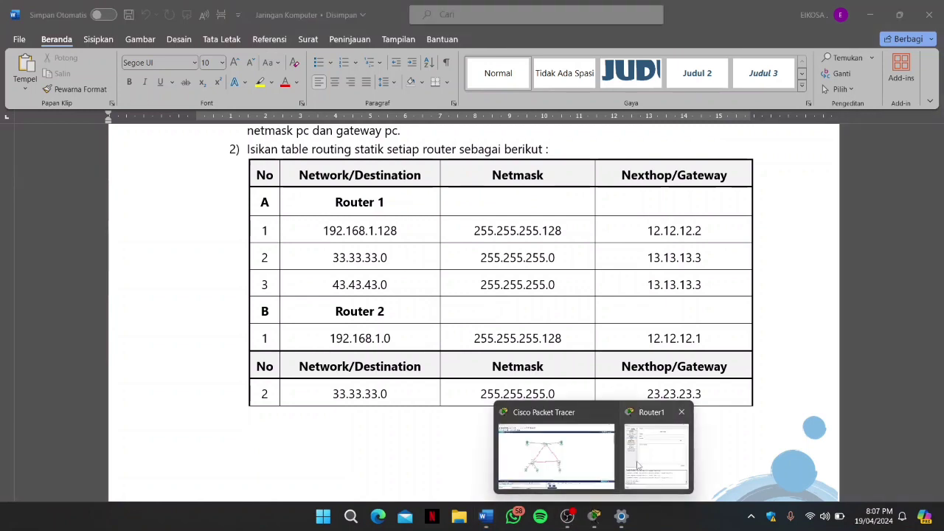
left_click(555, 472)
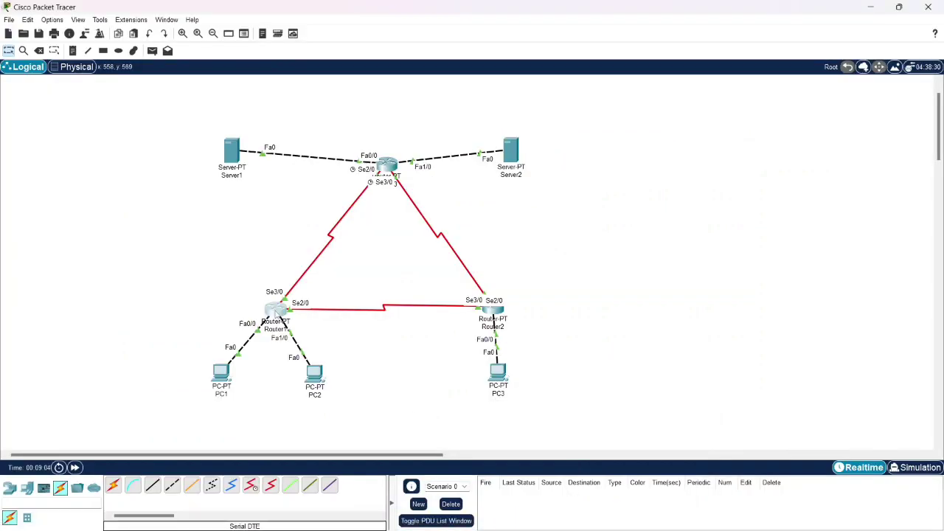
Step: Add a static route on Router1 to network 192.168.1.128 with mask 255.255.255.128 and next hop 12.12.12.2
left_click(277, 314)
left_click(468, 160)
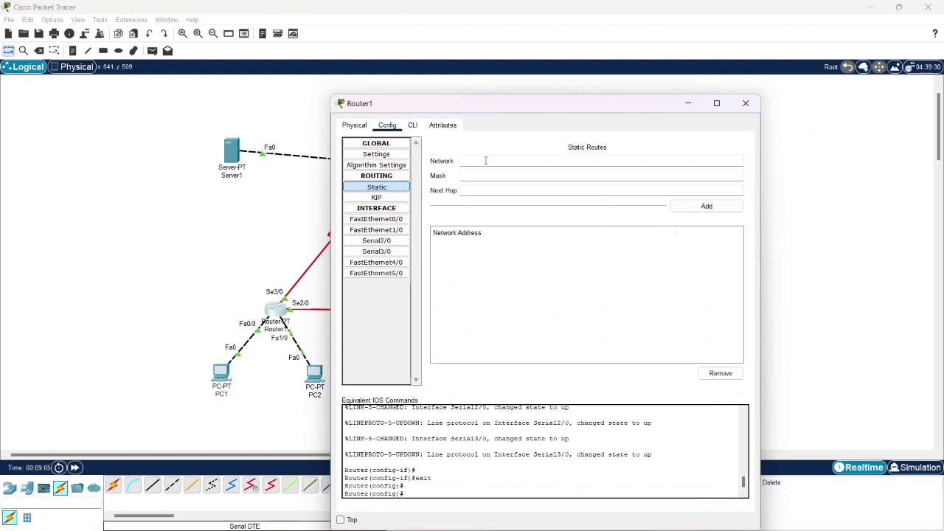
type("192.168.1.128")
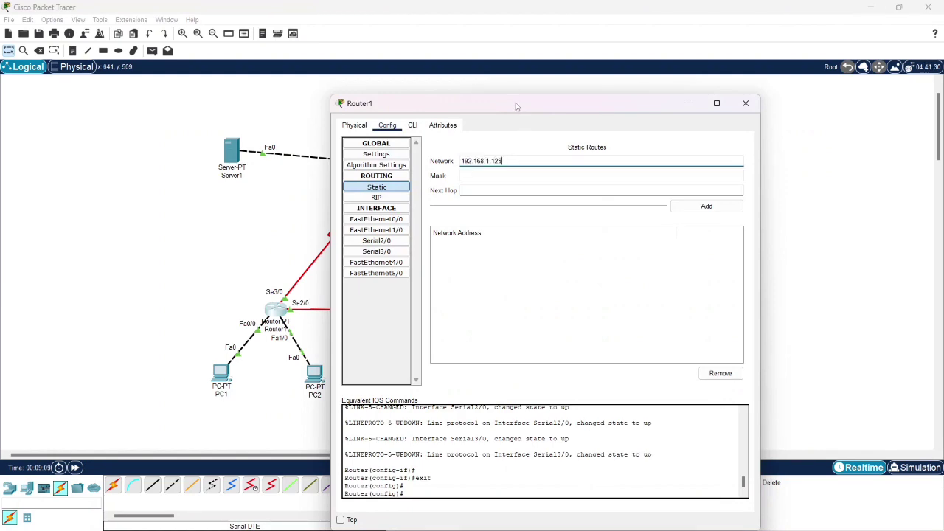
left_click_drag(517, 104, 666, 77)
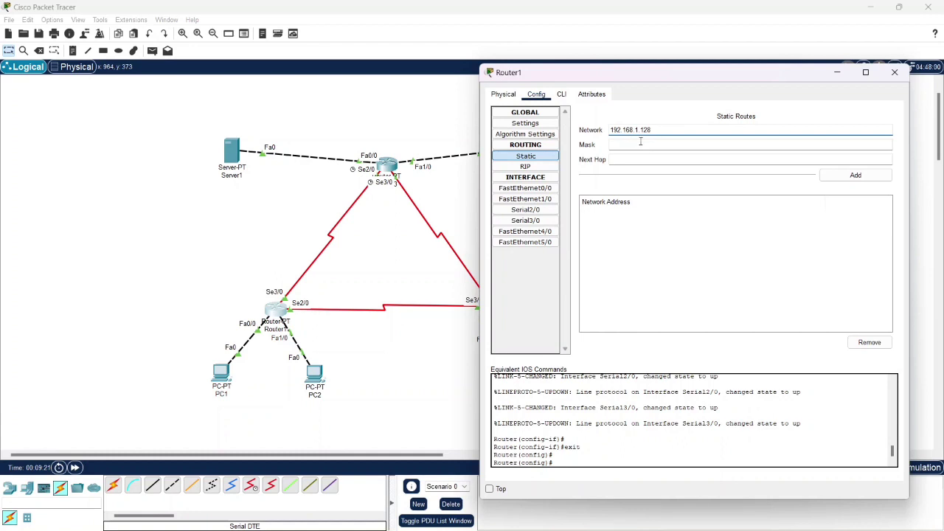
left_click(667, 145)
type("255.255.255.128")
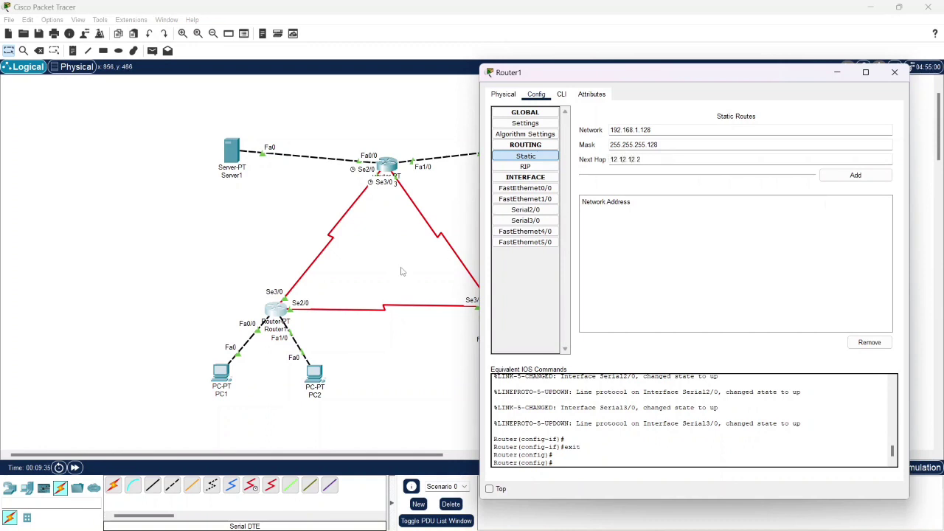
left_click(847, 175)
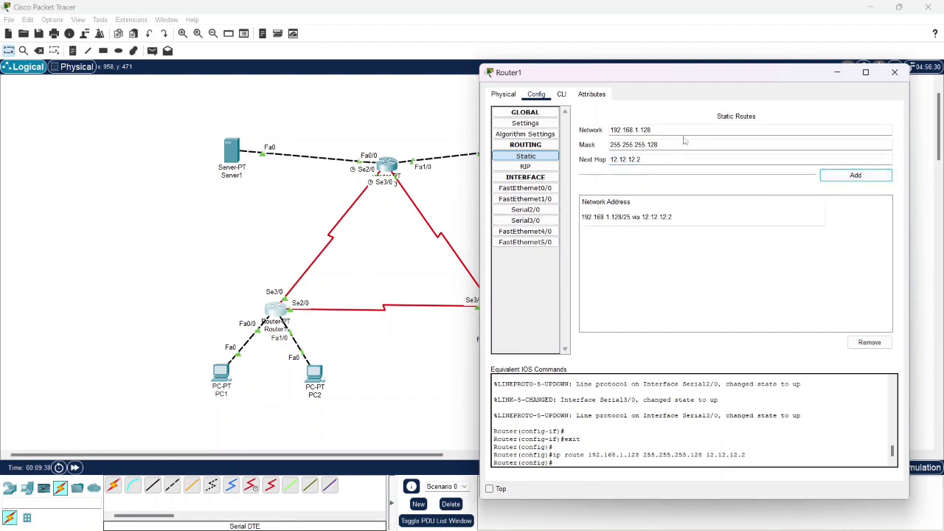
Step: Add a static route on Router1 to network 33.33.33.0 with mask 255.255.255.0 and next hop 13.13.13.3
left_click(653, 130)
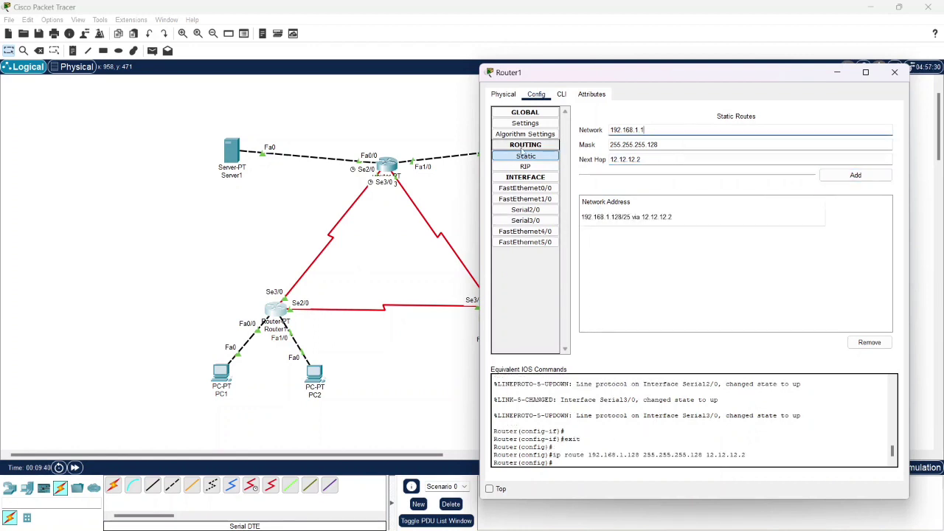
key("BackSpace")
key("BackSpace")
key("BackSpace")
key("BackSpace")
key("BackSpace")
key("BackSpace")
key("BackSpace")
key("BackSpace")
key("BackSpace")
key("BackSpace")
key("BackSpace")
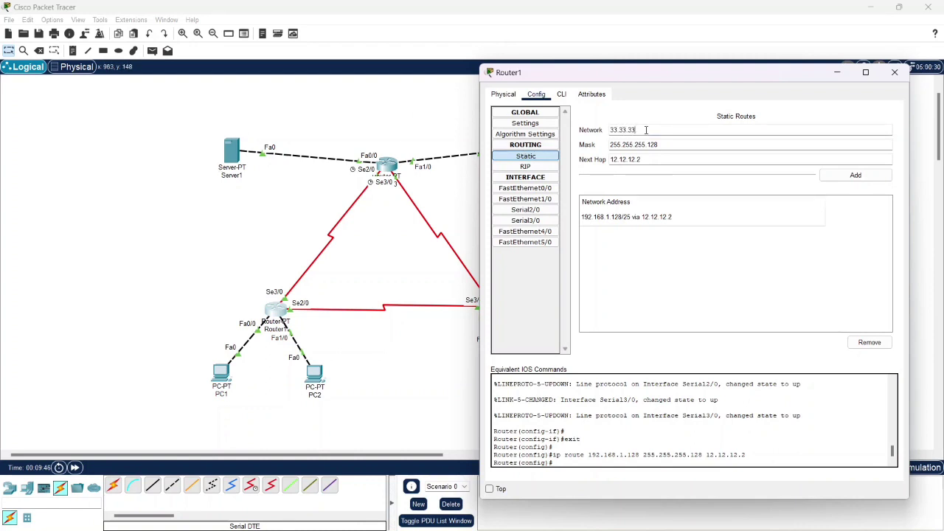
left_click(675, 143)
left_click(671, 159)
key("BackSpace")
key("BackSpace")
key("BackSpace")
key("BackSpace")
key("BackSpace")
key("BackSpace")
key("BackSpace")
key("BackSpace")
key("BackSpace")
key("BackSpace")
type("13")
left_click(850, 177)
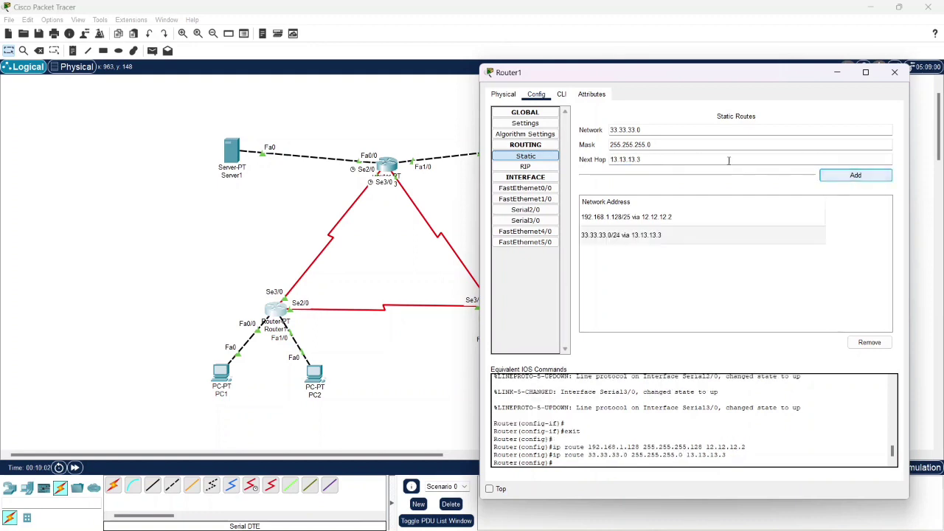
Step: Add a static route on Router1 to network 43.43.43.0, mask 255.255.255.0, via next hop 13.13.13.3, and close the router window
left_click_drag(684, 130, 578, 125)
key("BackSpace")
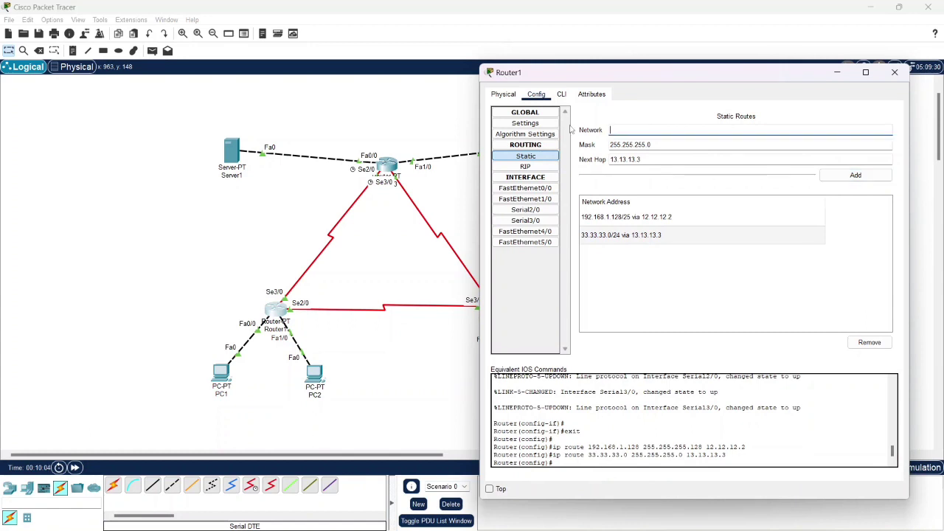
type("43.43.43.0")
left_click(841, 180)
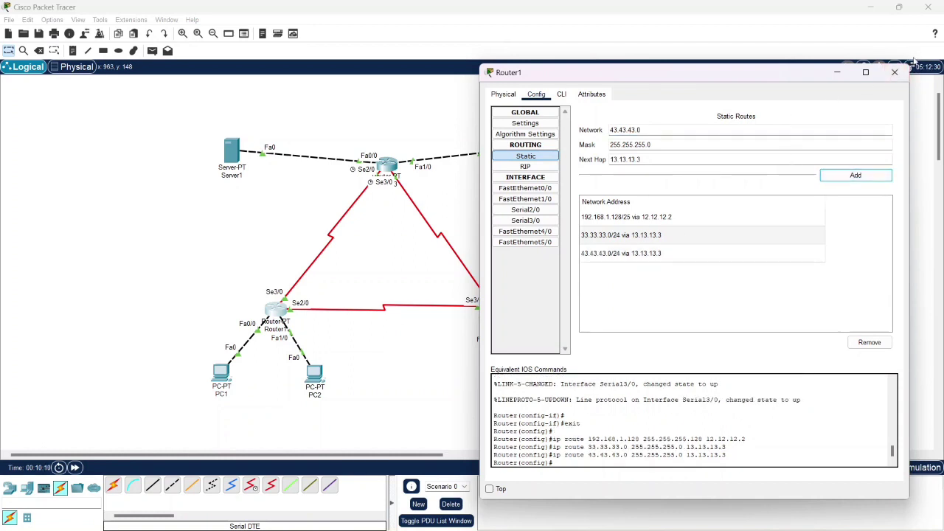
left_click(894, 72)
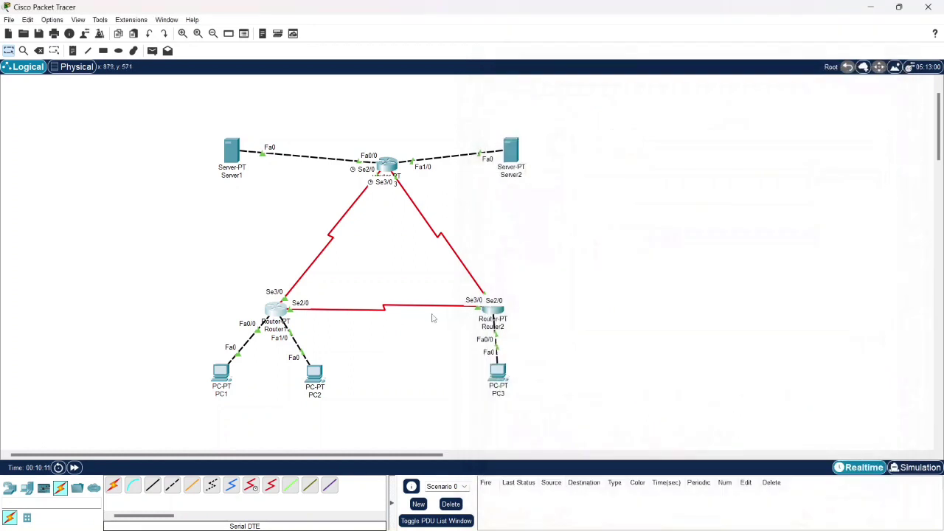
Step: Add a static route on Router2 to network 192.168.1.0 with mask 255.255.255.128 and next hop 12.12.12.1
left_click(495, 318)
left_click_drag(465, 115, 650, 62)
left_click(561, 149)
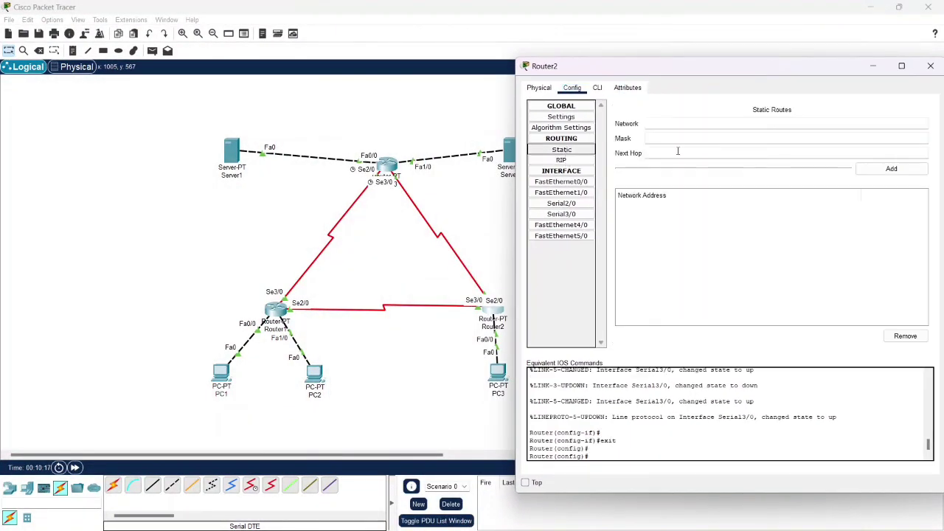
left_click(731, 125)
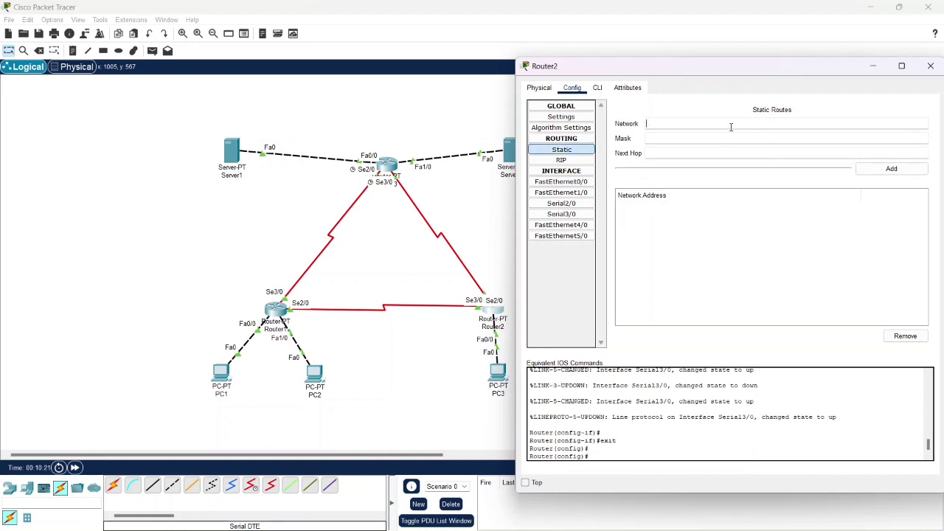
key("ctrl+v")
key("ctrl+v")
key("BackSpace")
key("BackSpace")
key("BackSpace")
key("BackSpace")
key("BackSpace")
key("BackSpace")
key("BackSpace")
type("0")
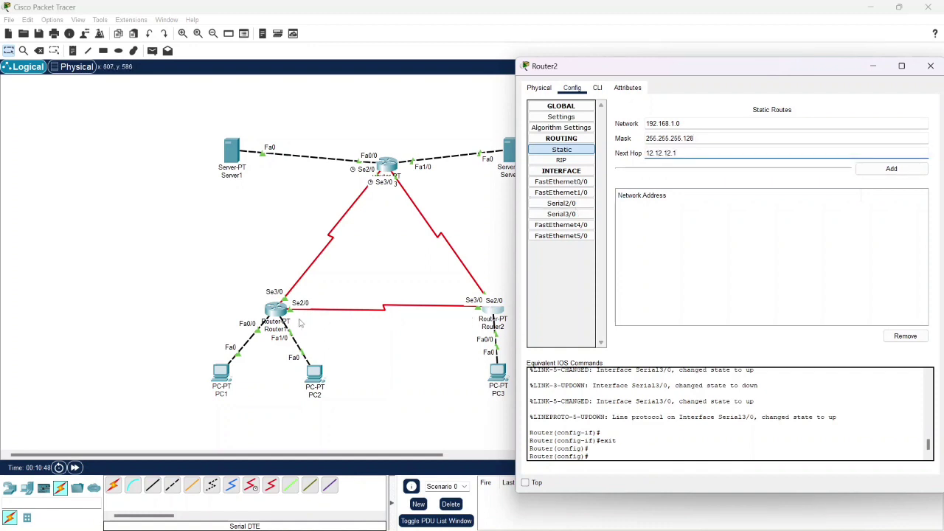
left_click(891, 169)
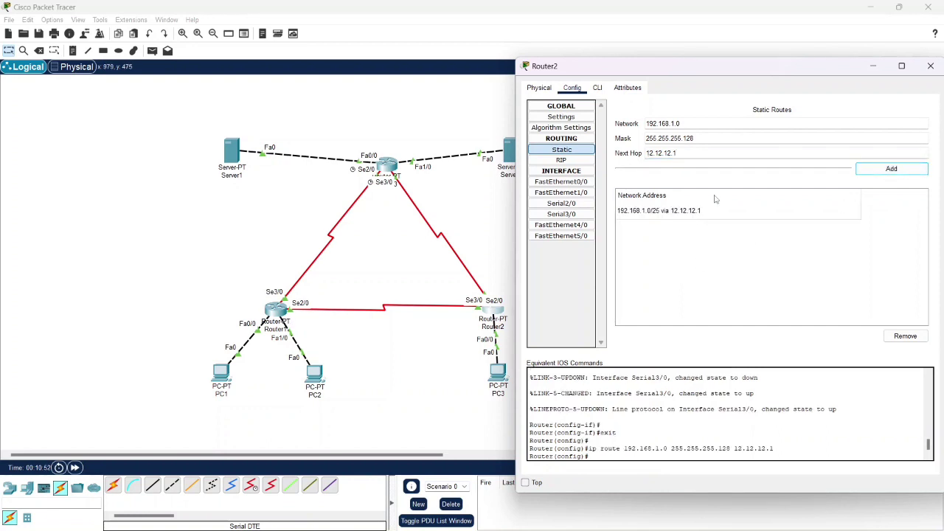
Step: Add a static route on Router2 to network 33.33.33.0 with mask 255.255.255.0 and next hop 23.23.23.3
double_click(724, 125)
key("BackSpace")
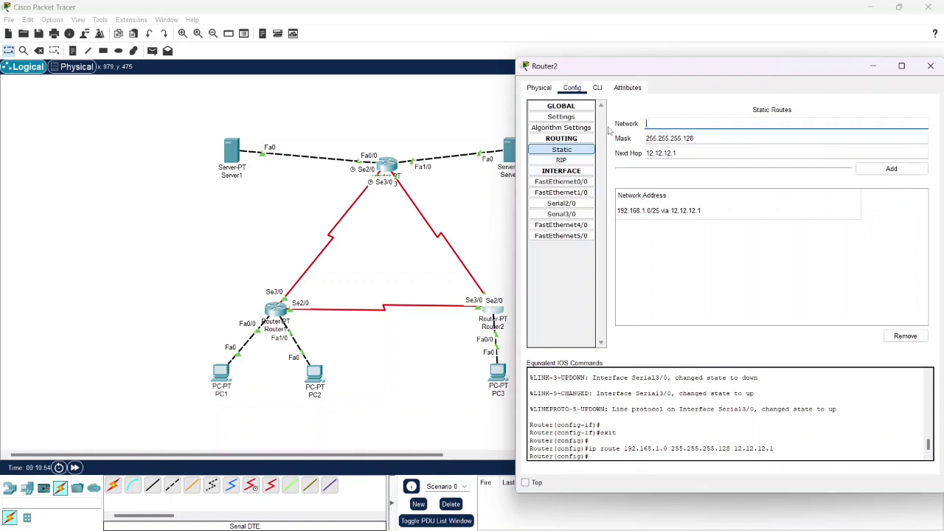
type("4")
type("3.33.33.0")
left_click(691, 138)
key("BackSpace")
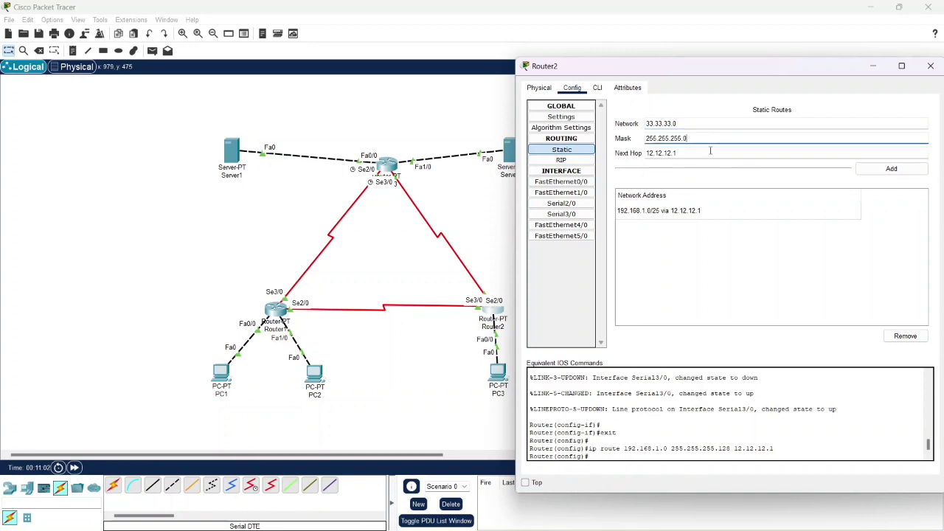
left_click(710, 151)
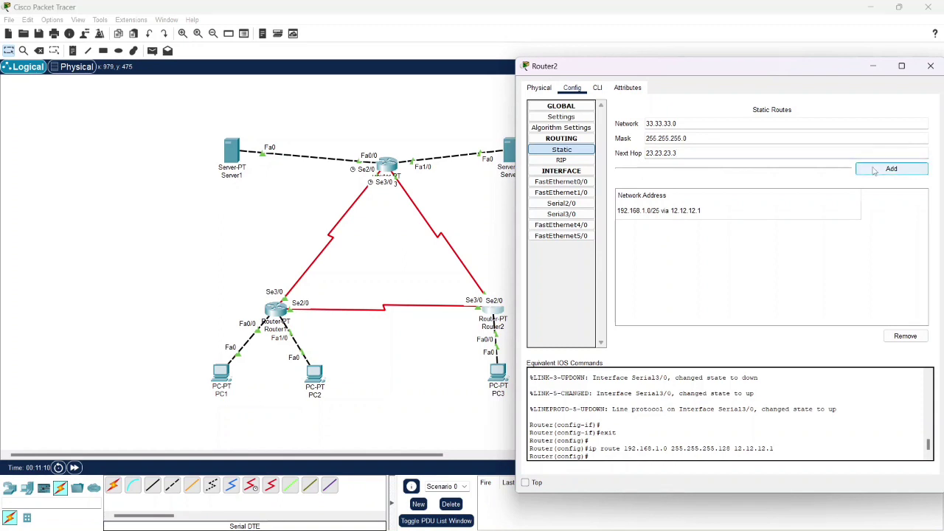
left_click(867, 169)
Step: Add a static route on Router2 to network 43.43.43.0, mask 255.255.255.0, via next hop 23.23.23.3, and close the router window
left_click(724, 122)
left_click_drag(724, 122, 627, 125)
key("BackSpace")
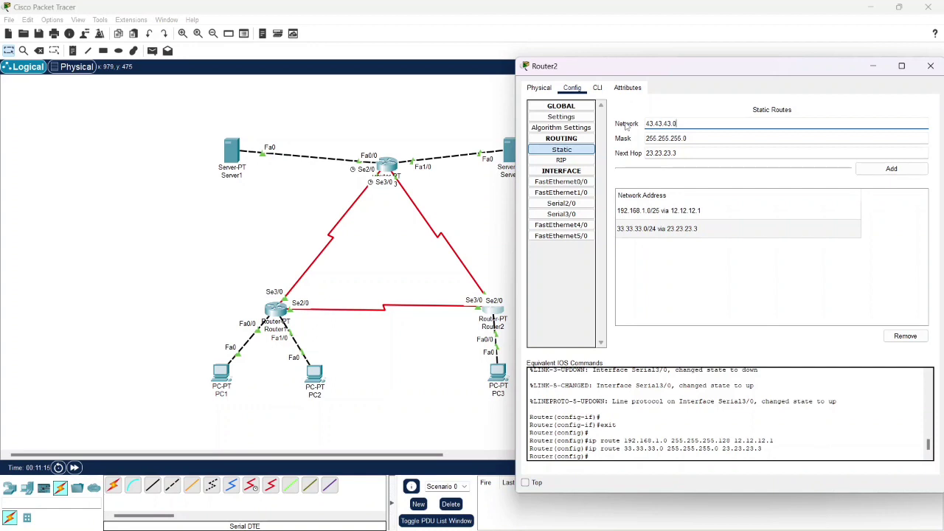
type("43.43.43.0")
left_click(892, 168)
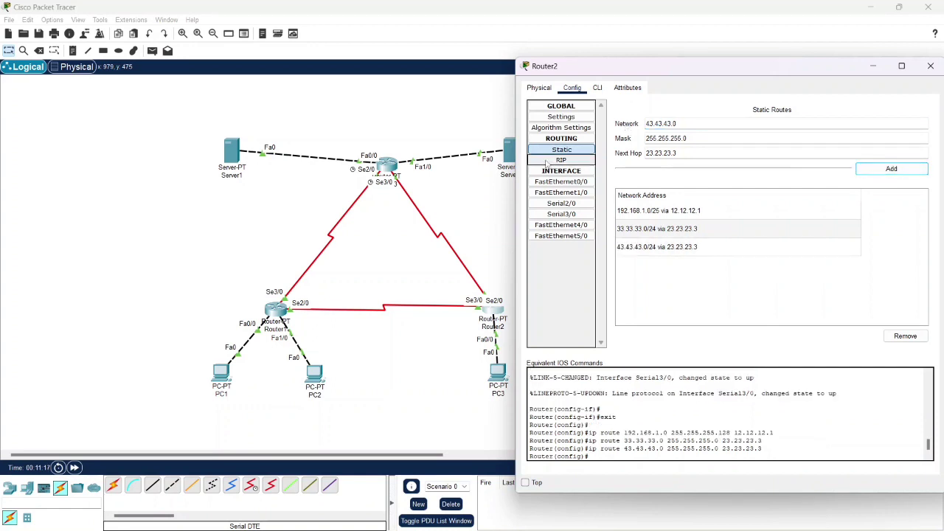
left_click(930, 65)
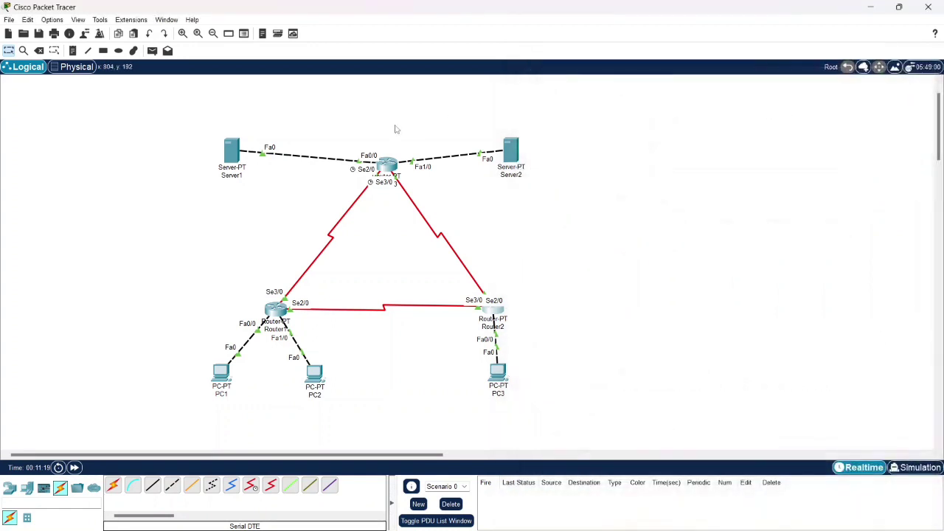
Step: Open Router3's static route settings and enter network 192.168.1.0 with mask 255.255.255.128 for a new route
left_click(386, 163)
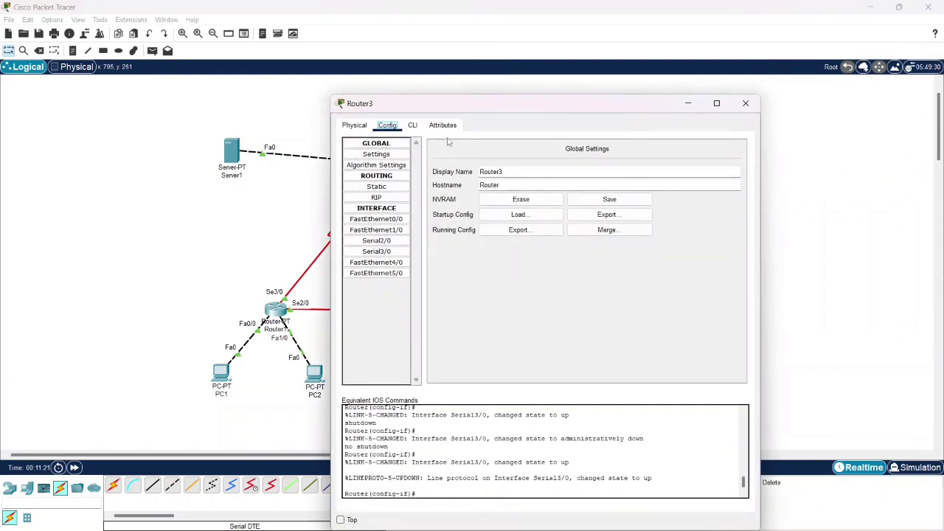
left_click_drag(480, 106, 645, 81)
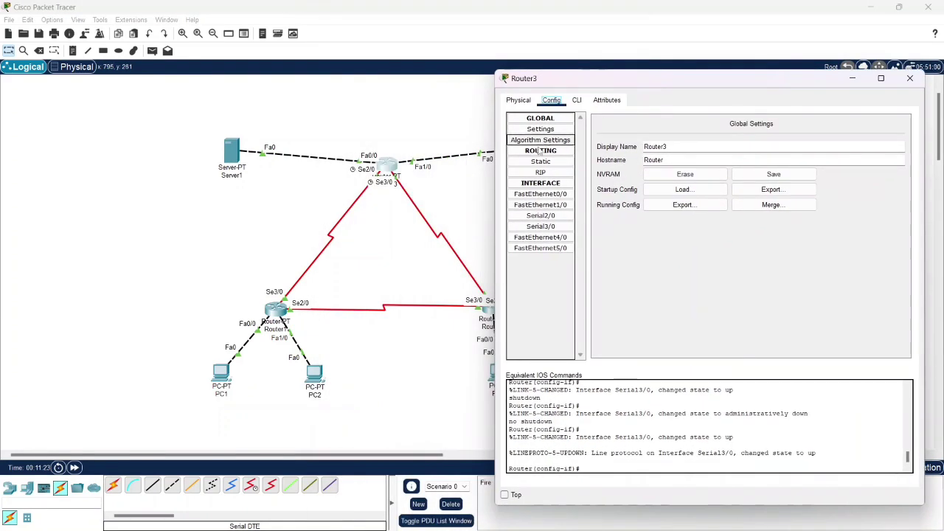
left_click(541, 160)
left_click(724, 137)
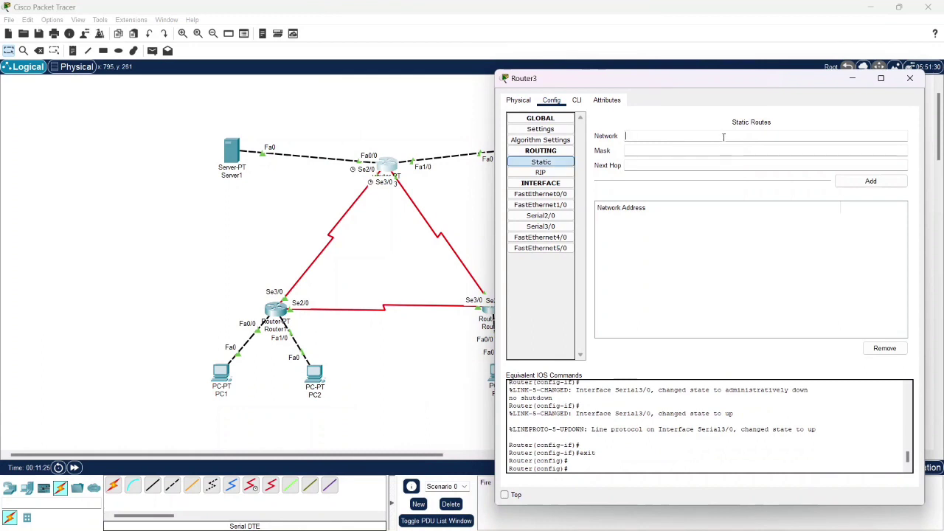
type("192.168.1.1")
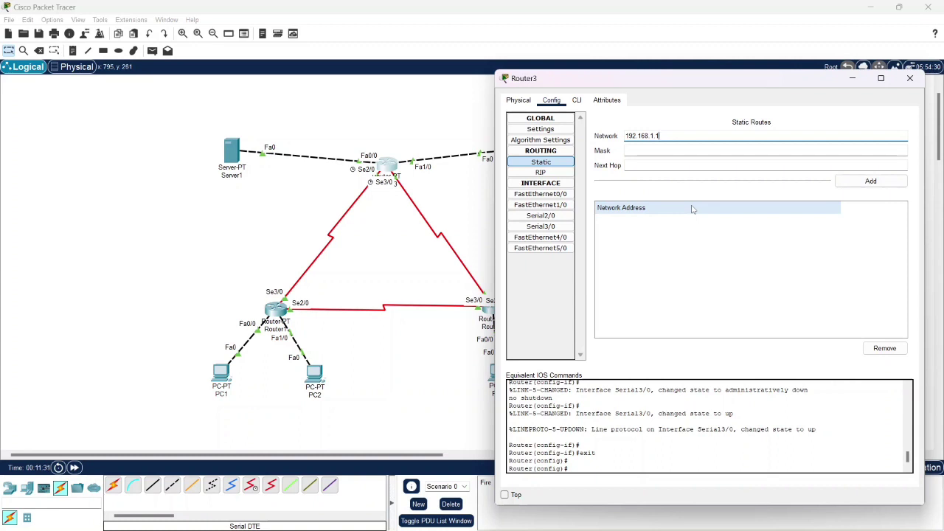
left_click(674, 147)
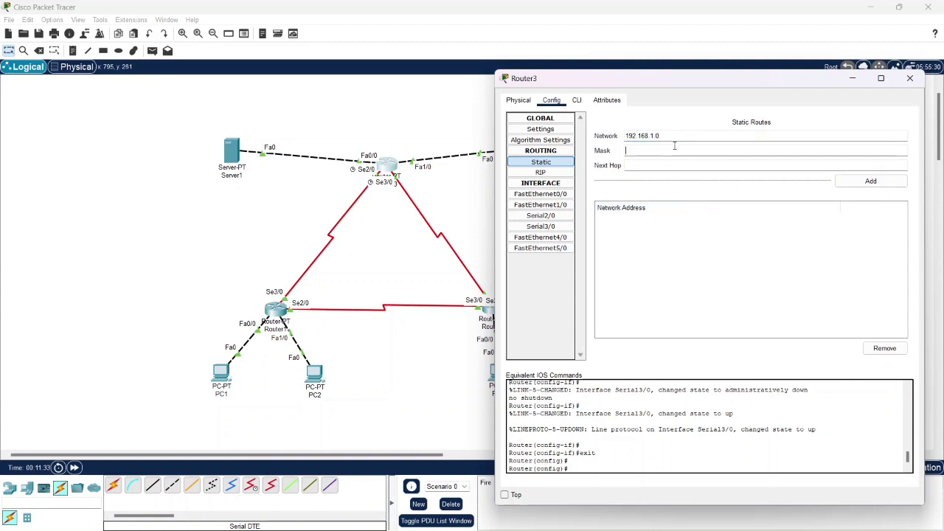
type("255.255.255.128")
left_click(705, 166)
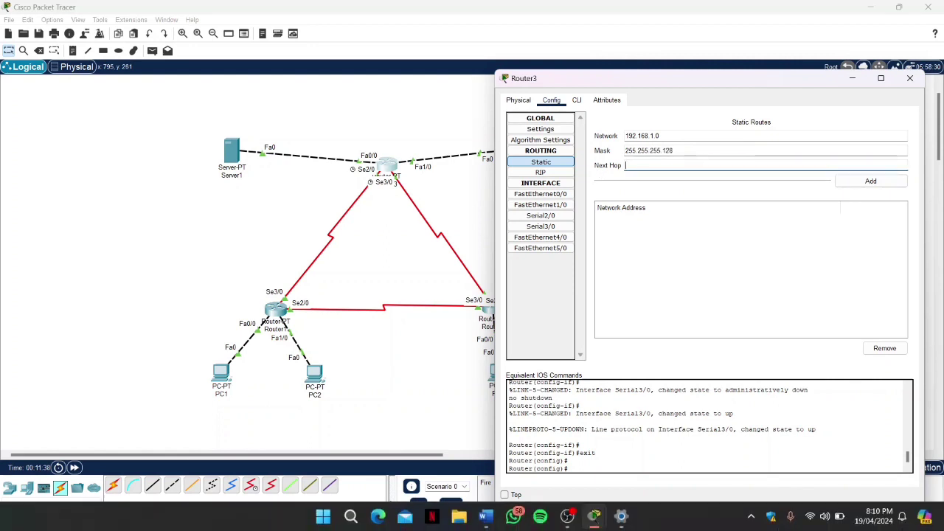
Step: Switch to the Word document to check Router 3's entries in the static routing table, and return to Packet Tracer
left_click(486, 517)
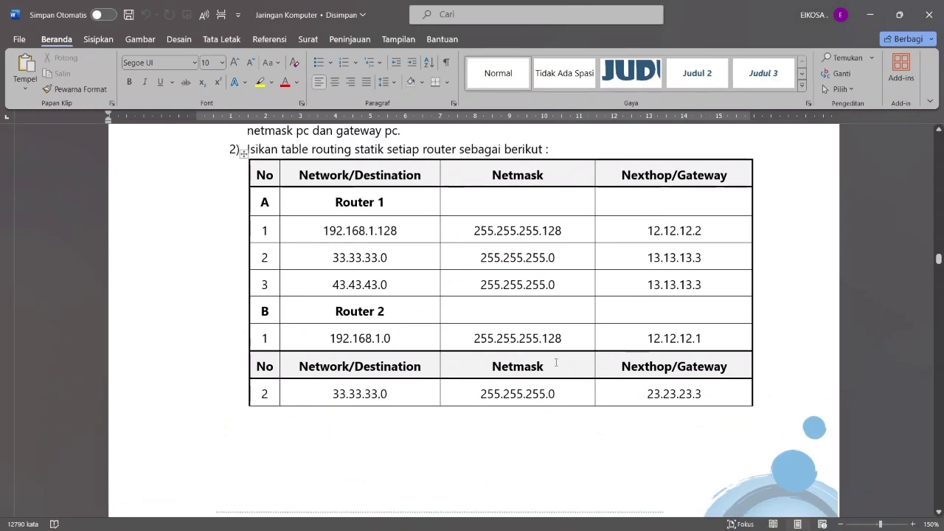
scroll(525, 369, "down", 3)
scroll(525, 369, "down", 4)
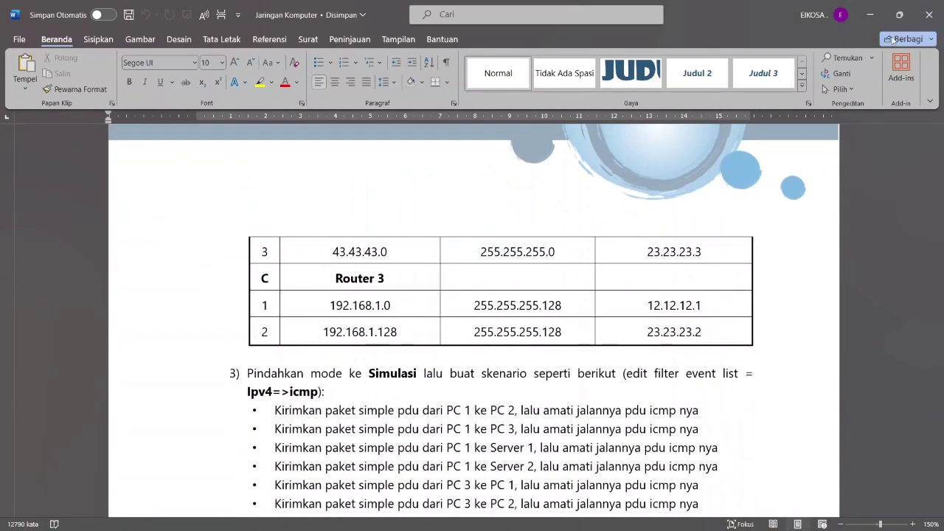
left_click(872, 13)
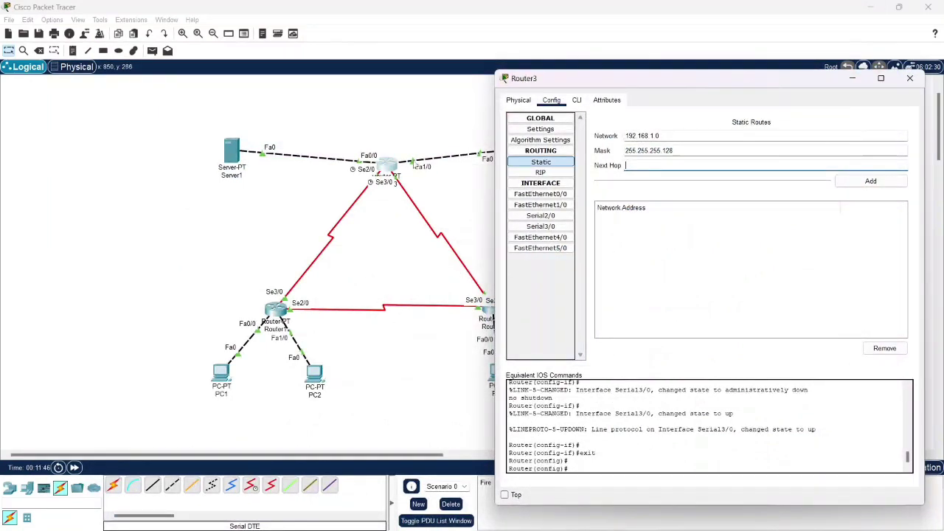
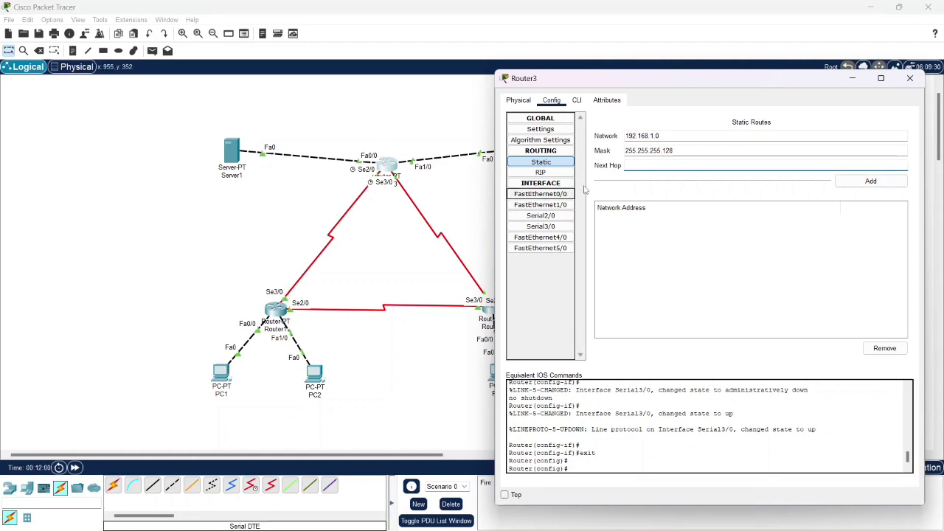
Step: Set the next hop of Router3's new 192.168.1.0 route to 13.13.13.1 and add the route
left_click(671, 169)
type("13.13.13.")
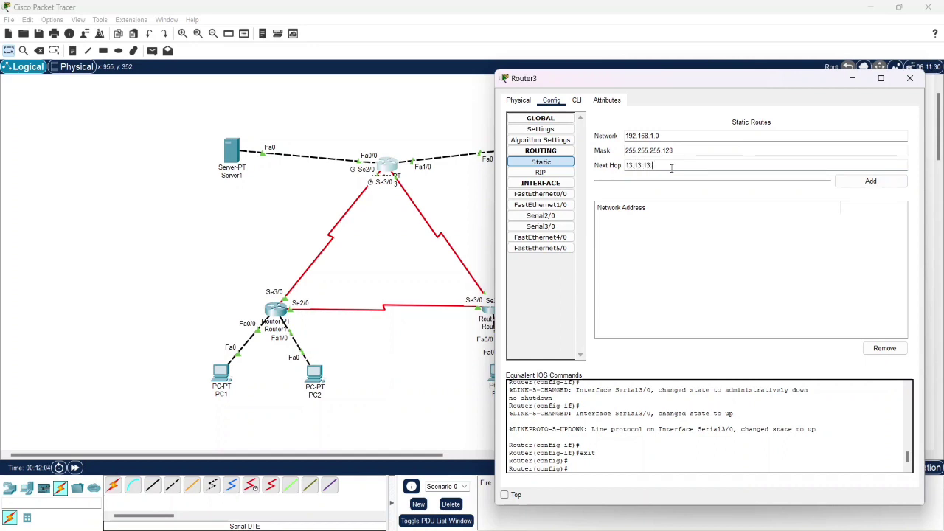
type("1")
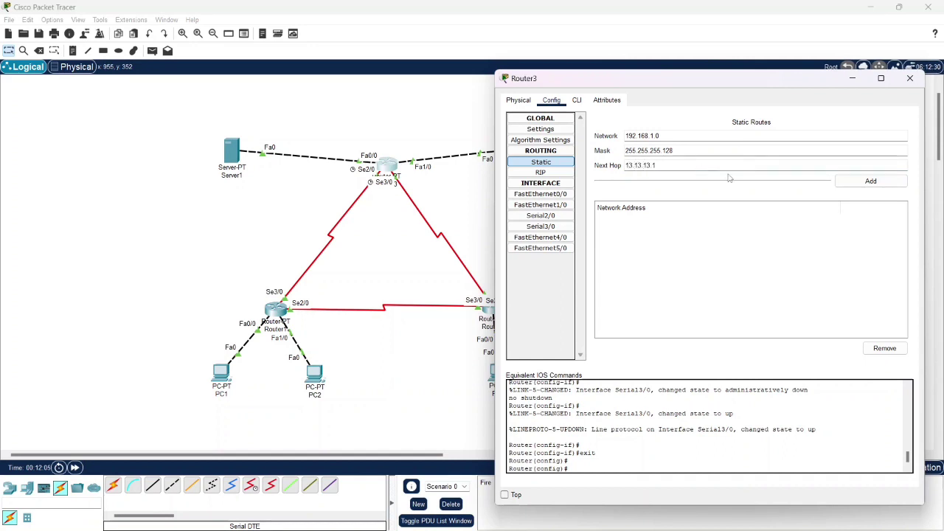
left_click(870, 180)
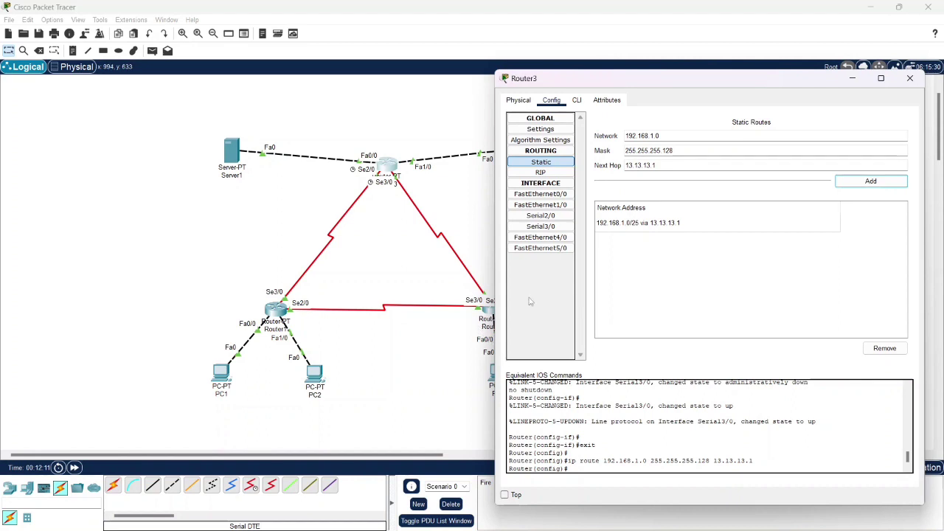
Step: Add a static route on Router3 to network 192.168.1.128, mask 255.255.255.128, via next hop 23.23.23.2, and close the router window
left_click(674, 137)
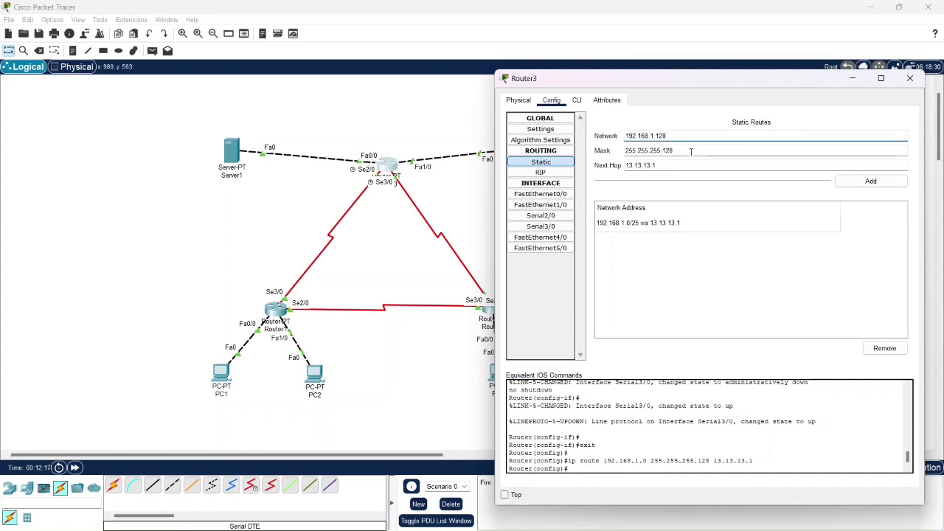
left_click(686, 168)
key("BackSpace")
key("BackSpace")
key("BackSpace")
key("BackSpace")
key("BackSpace")
key("BackSpace")
key("BackSpace")
key("BackSpace")
key("BackSpace")
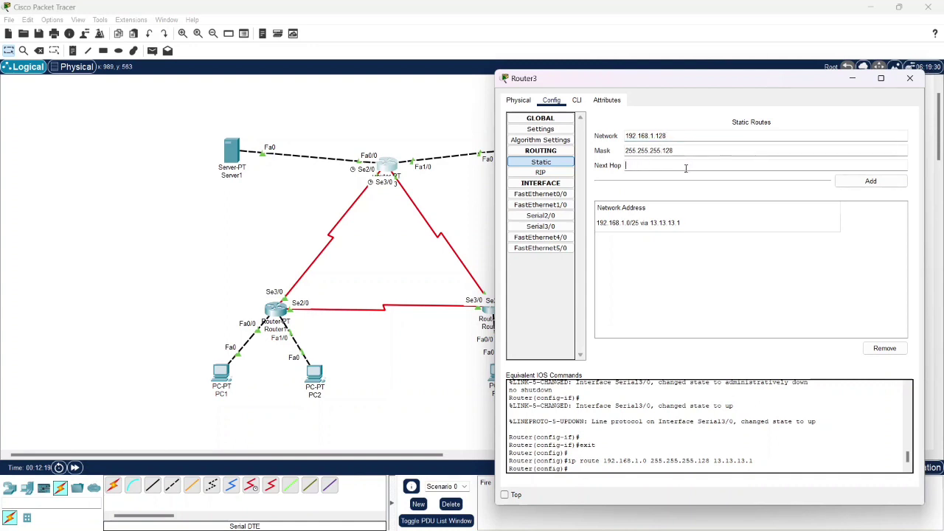
type("23.23.23.")
type("3")
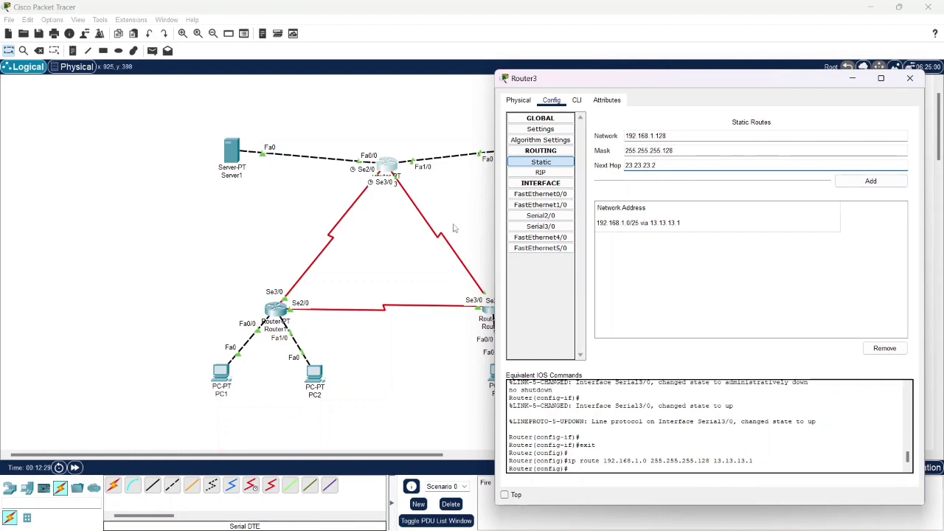
left_click(656, 166)
left_click(870, 186)
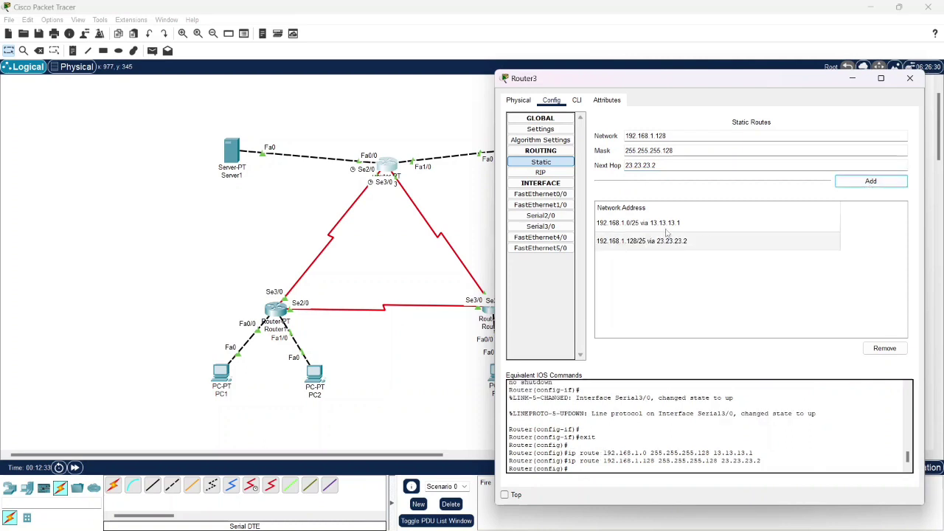
left_click(910, 79)
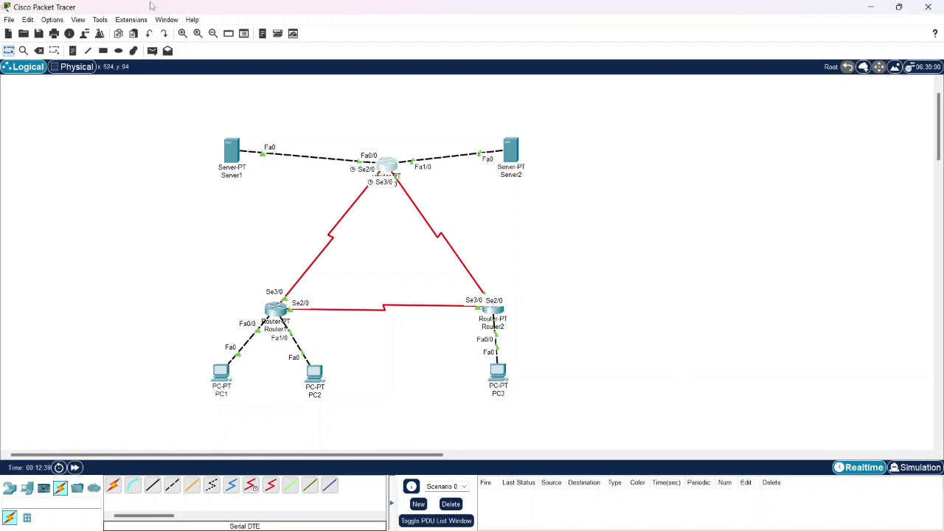
Step: Read the simulation and tracing instructions below the routing table in the Word document, and return to Packet Tracer
mouse_move(601, 525)
left_click(485, 516)
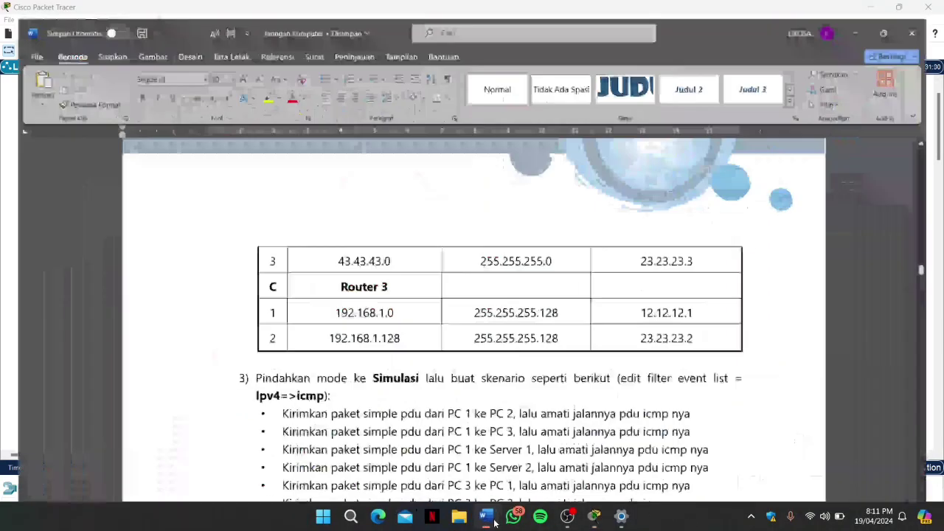
scroll(569, 339, "down", 5)
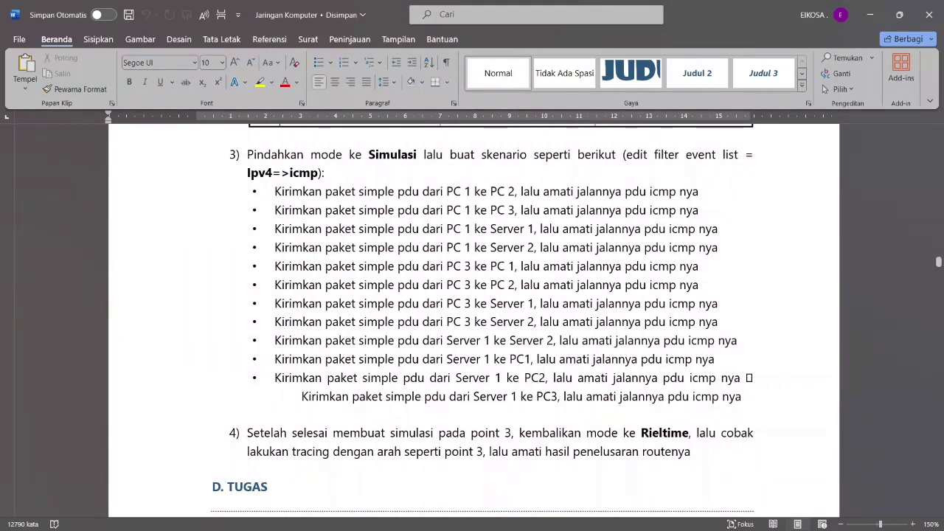
mouse_move(620, 528)
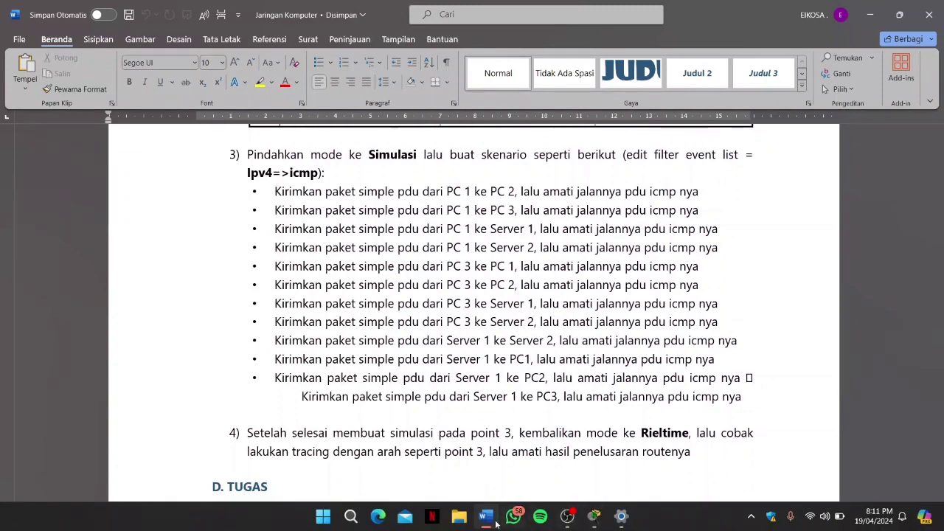
left_click(599, 517)
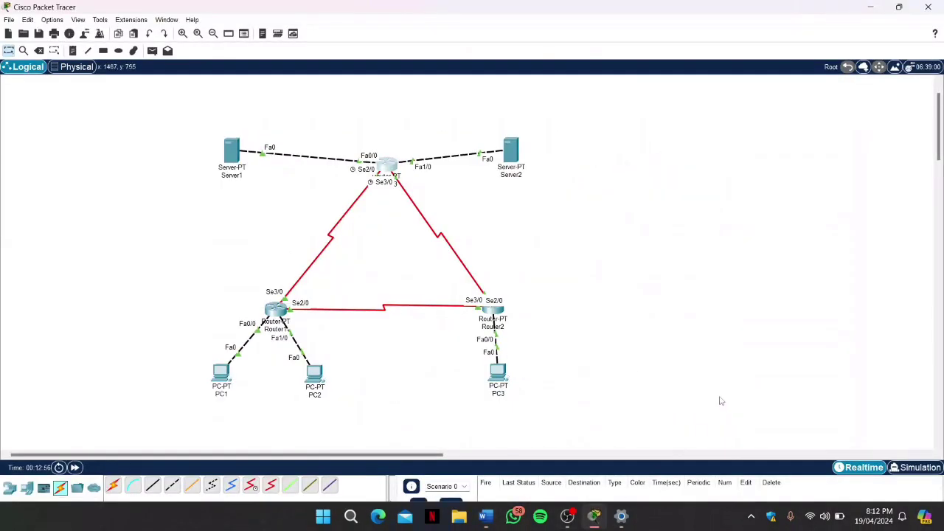
Step: Switch the network to Simulation mode and filter the event list to show only IPv4 ICMP events
left_click(902, 468)
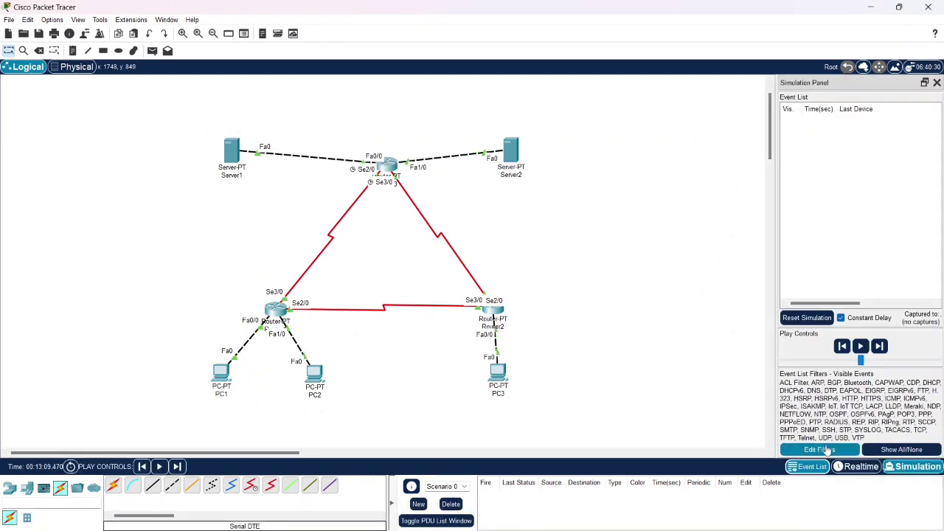
left_click(821, 449)
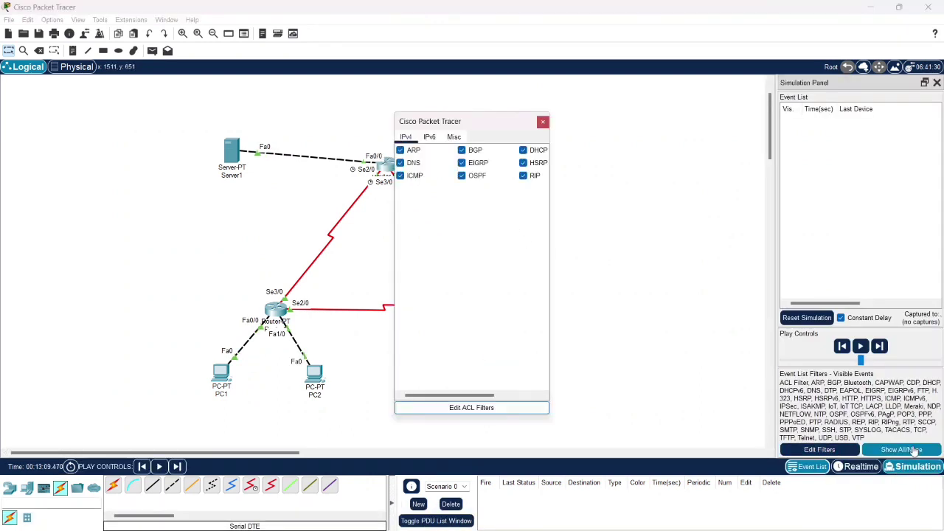
left_click(902, 449)
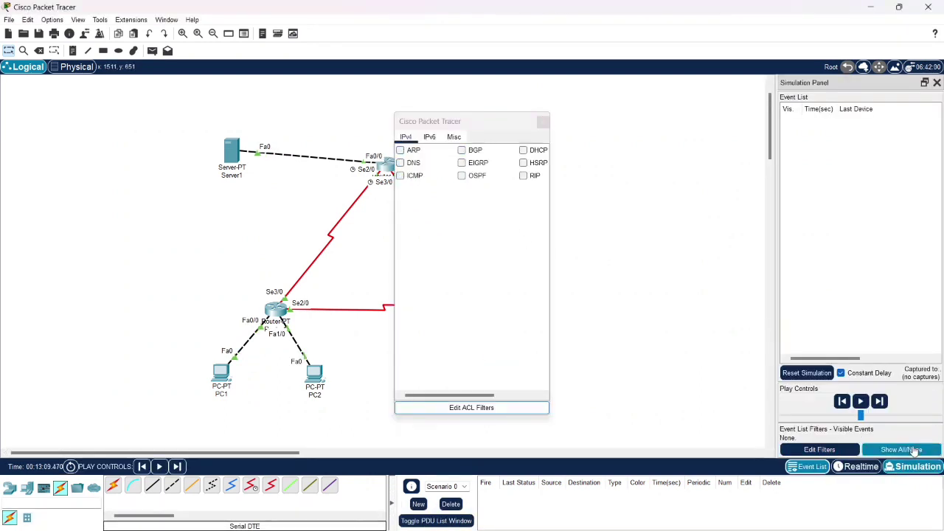
left_click(400, 176)
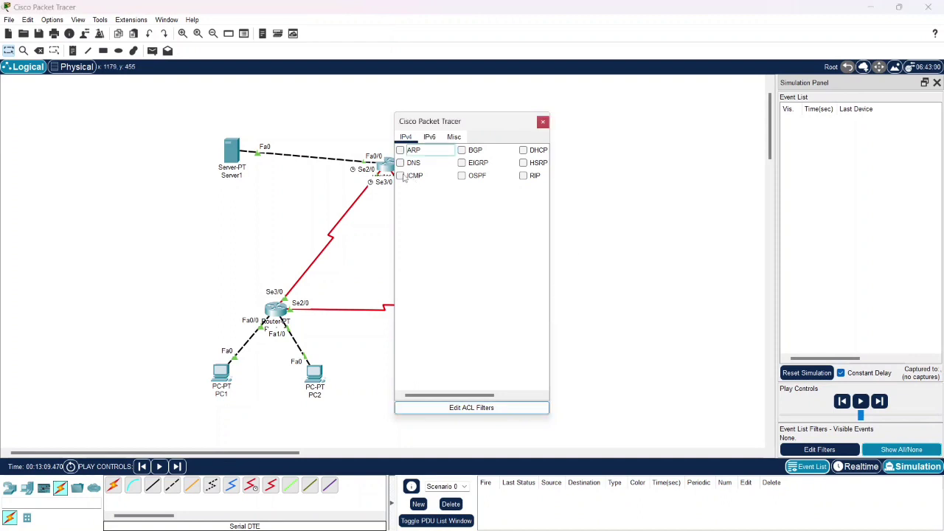
left_click(542, 123)
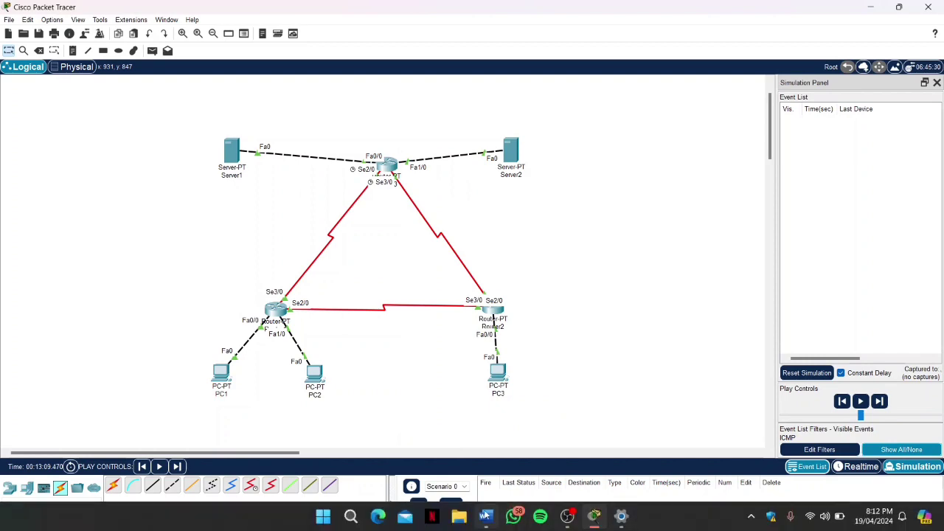
Step: Check the list of simple PDU scenarios in the Word document and return to Packet Tracer
left_click(486, 515)
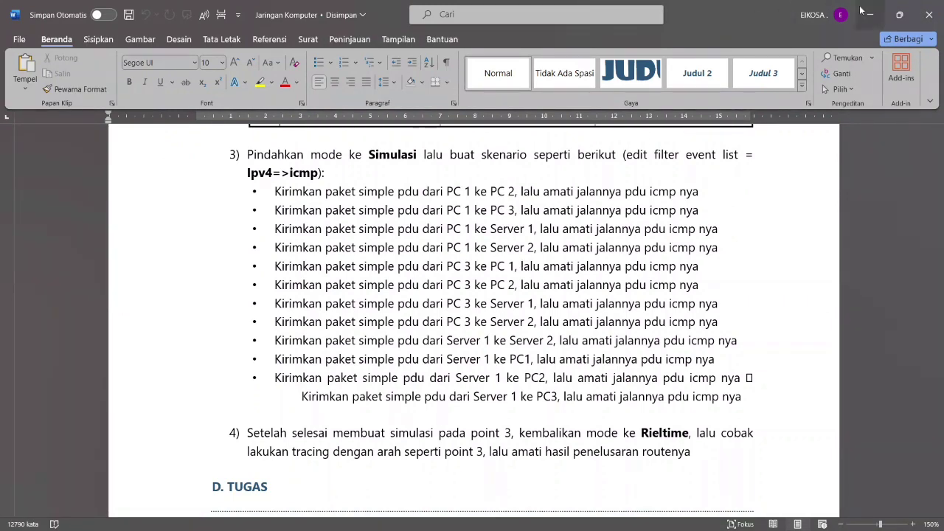
key("alt+Tab")
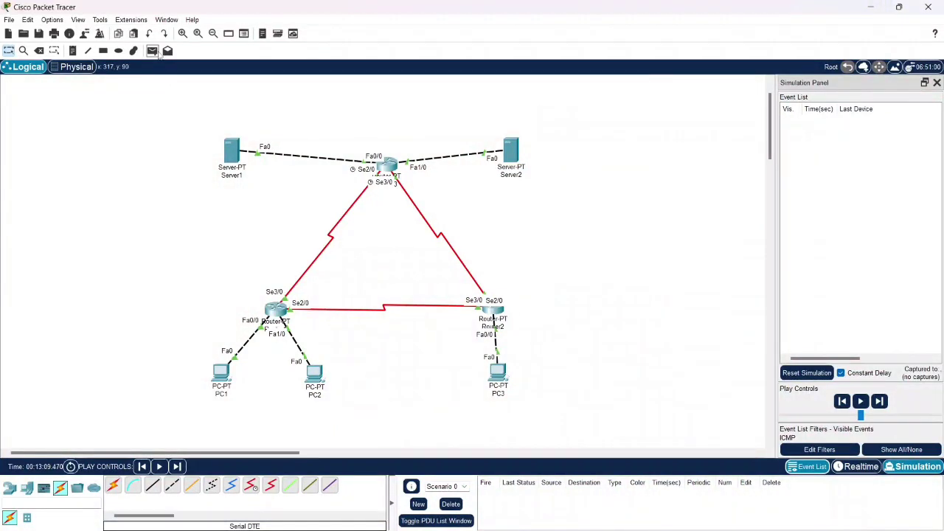
Step: Send a simple PDU from PC1 to PC2, advance the capture event by event, and delete the scenario
left_click(226, 379)
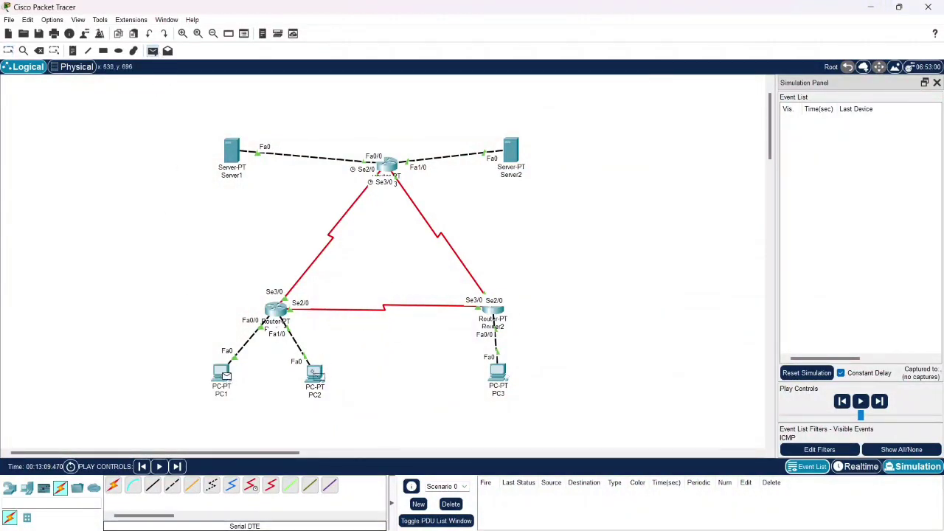
left_click(315, 373)
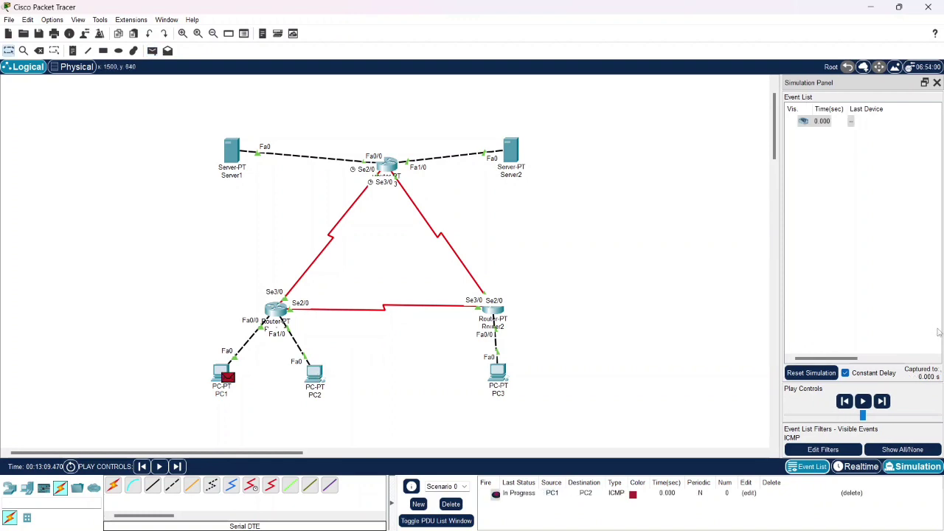
left_click(880, 403)
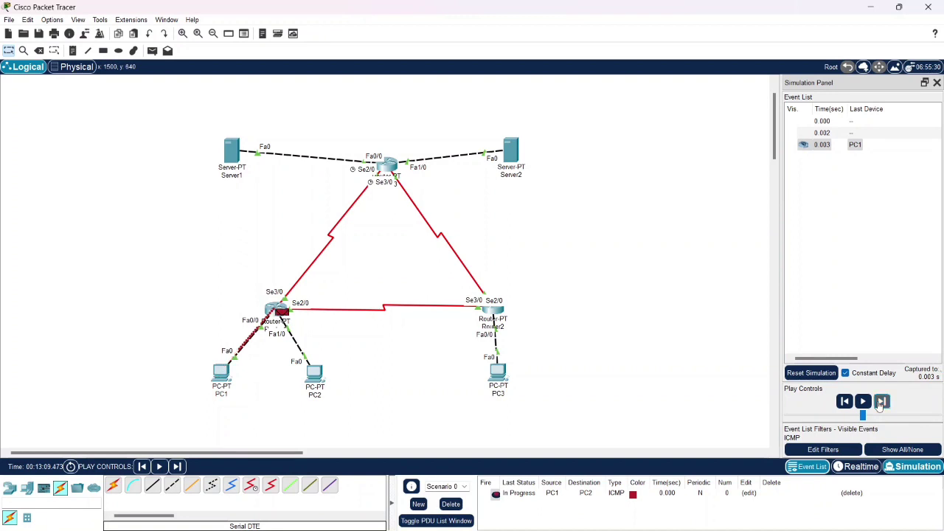
left_click(880, 403)
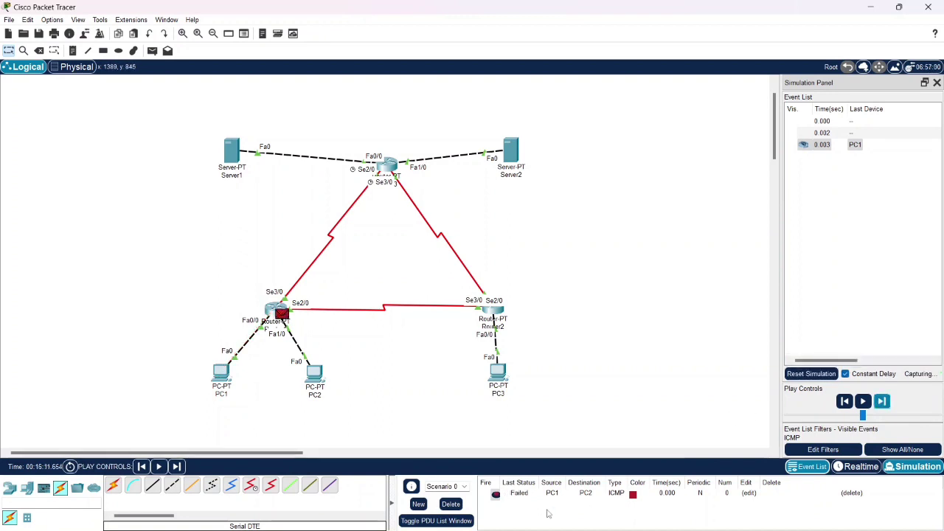
left_click(451, 504)
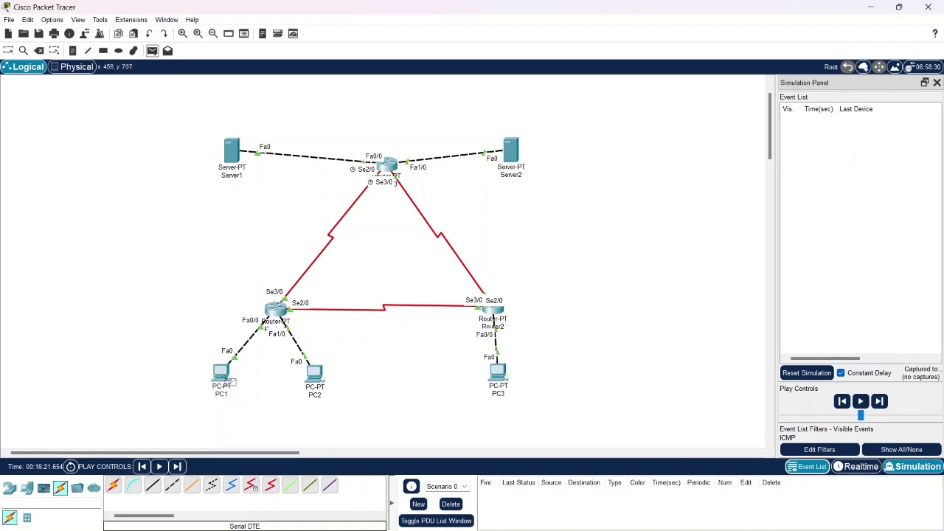
Step: Resend the simple PDU from PC1 to PC2, step it through Router1 and back to PC1, and delete the scenario
left_click(223, 375)
left_click(332, 373)
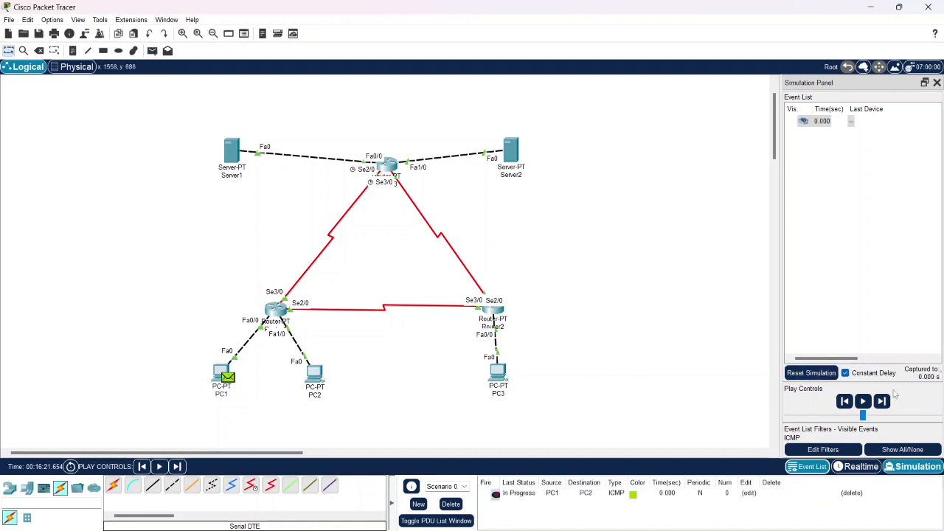
left_click(883, 402)
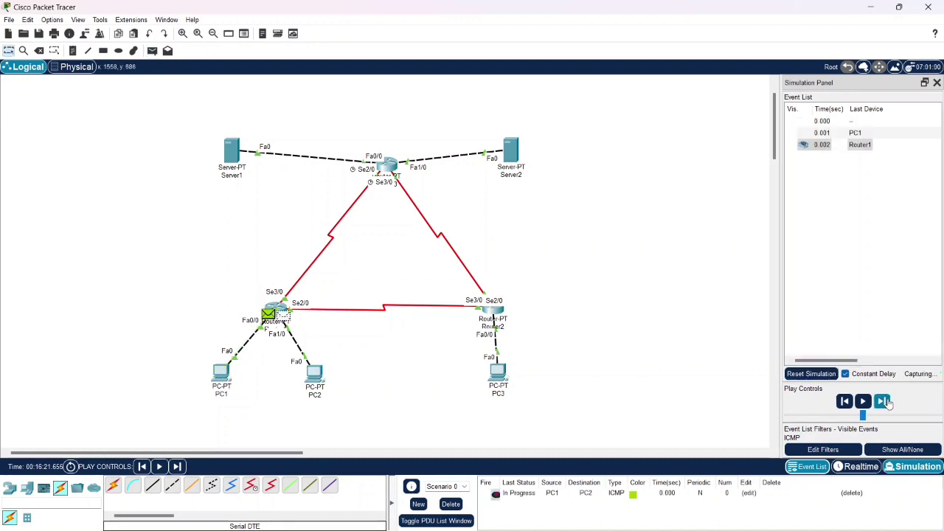
left_click(884, 401)
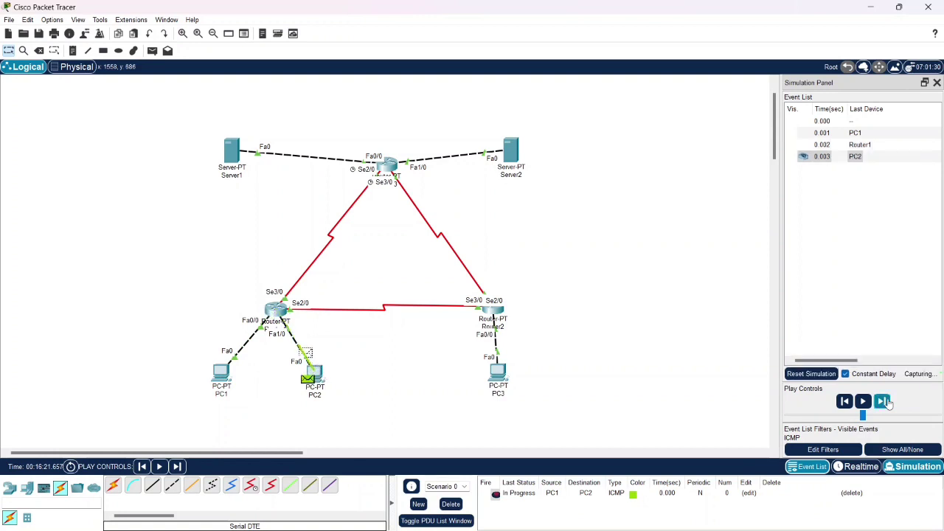
left_click(889, 403)
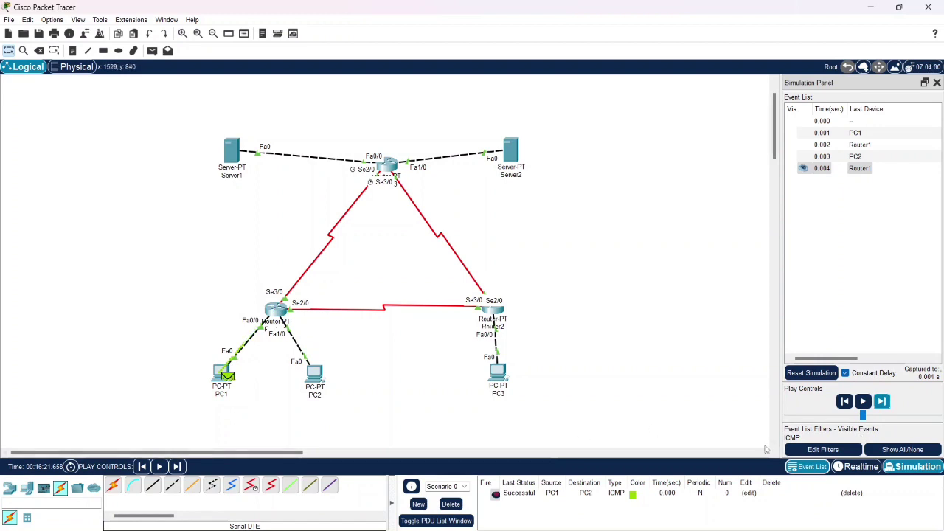
left_click(454, 504)
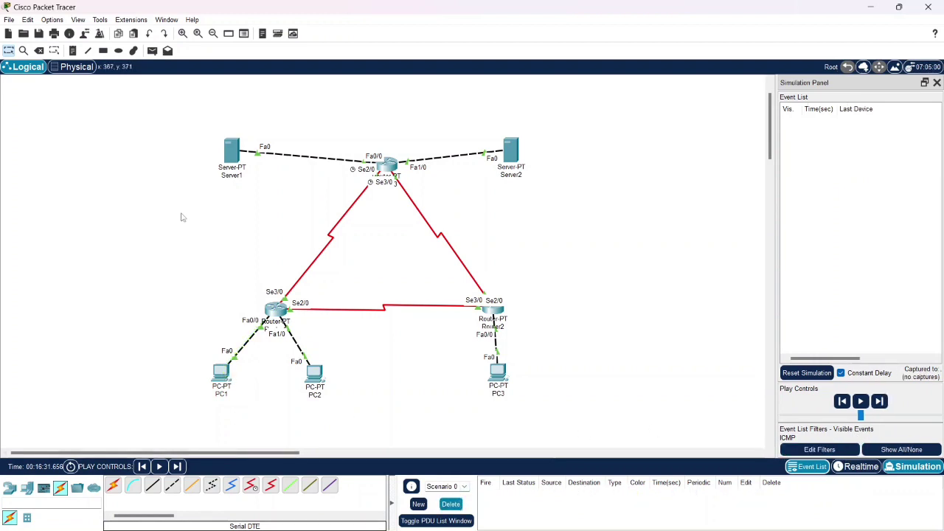
Step: Send a simple PDU from PC1 to PC3, advance the capture event by event, and delete the scenario
left_click(152, 51)
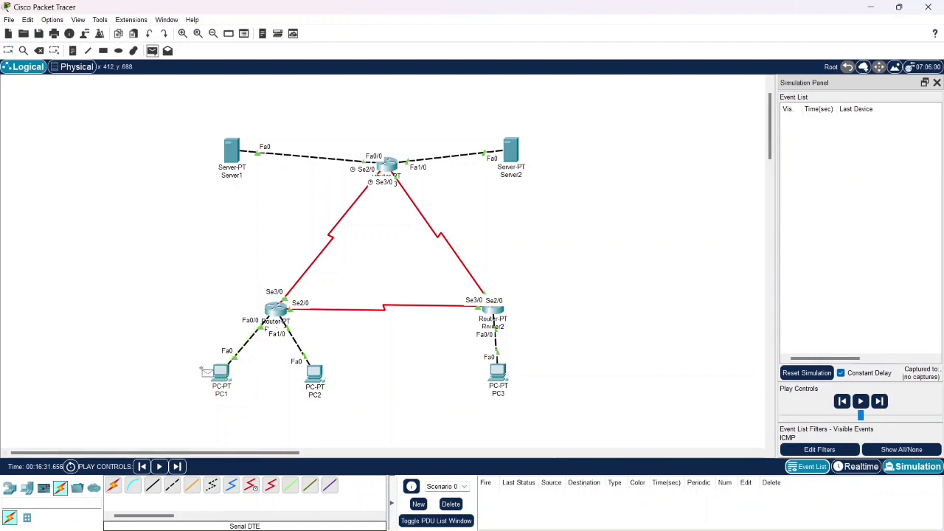
left_click(221, 374)
left_click(498, 373)
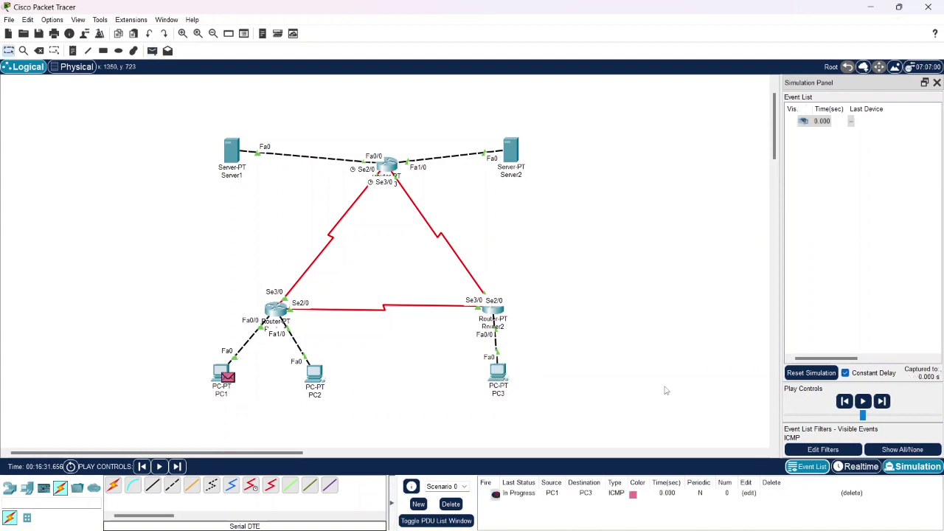
left_click(882, 402)
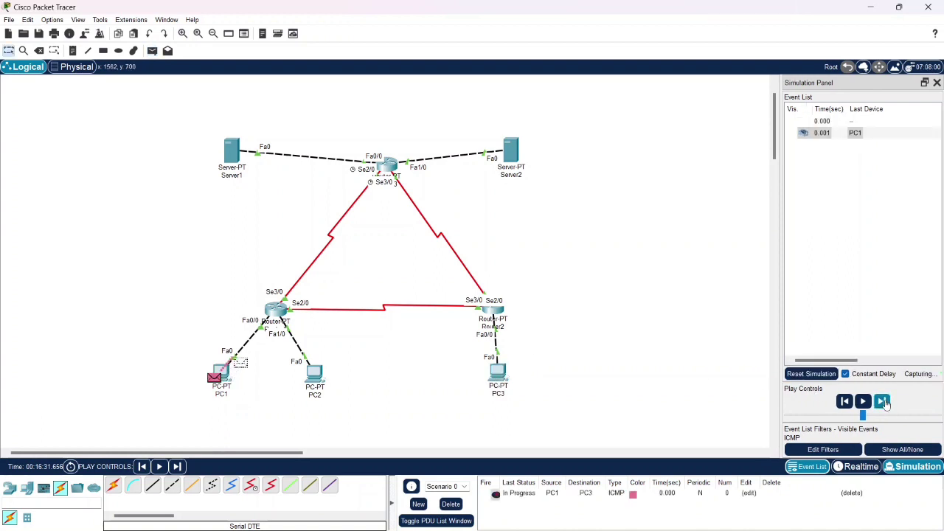
left_click(882, 402)
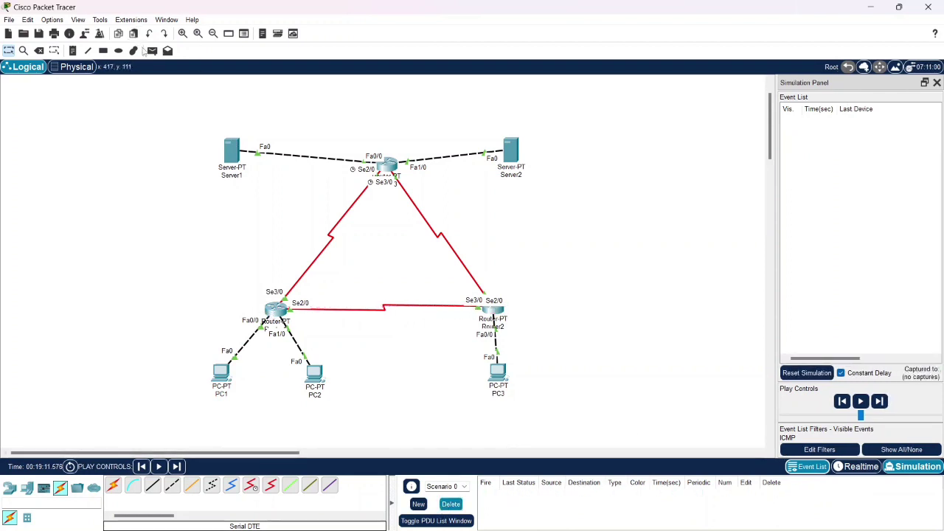
Step: Resend the simple PDU from PC1 to PC3, step it through Router1 and Router2 and back, and delete the scenario
left_click(152, 51)
left_click(221, 373)
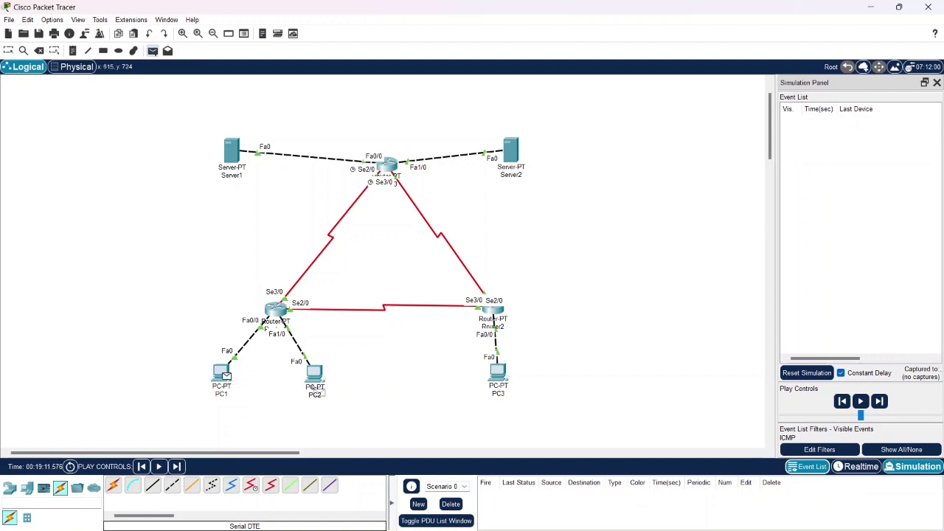
left_click(498, 372)
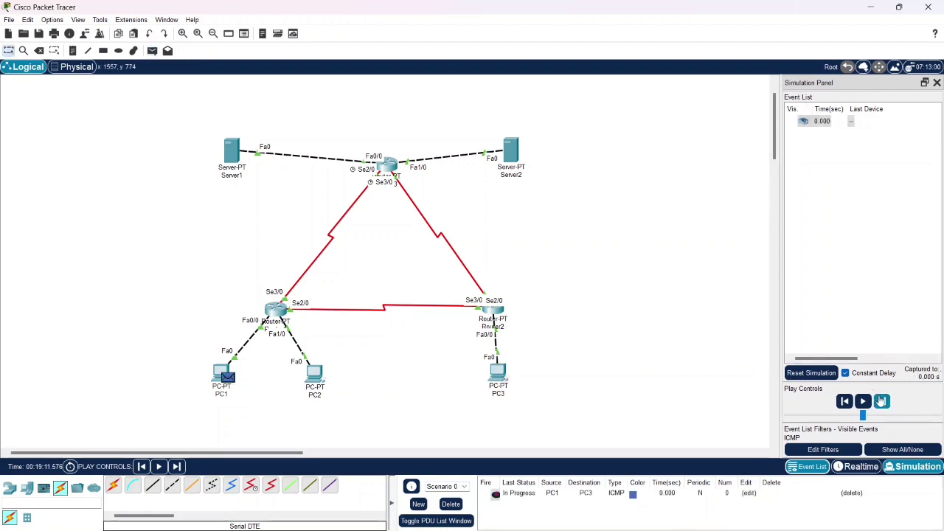
left_click(881, 401)
left_click(881, 401)
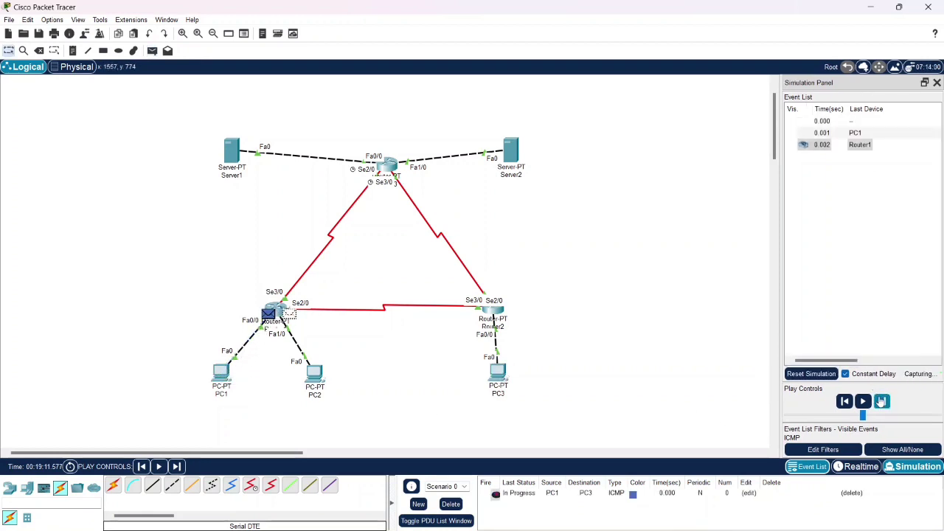
left_click(882, 401)
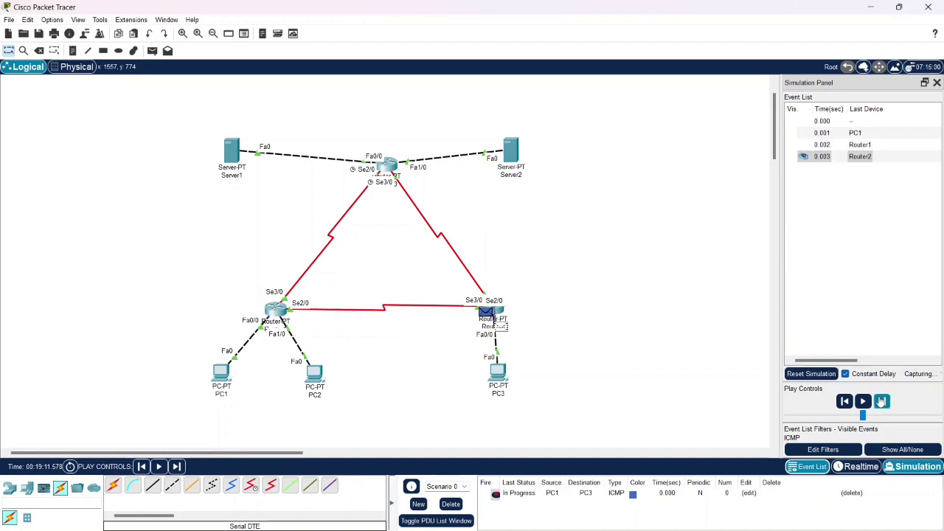
left_click(882, 401)
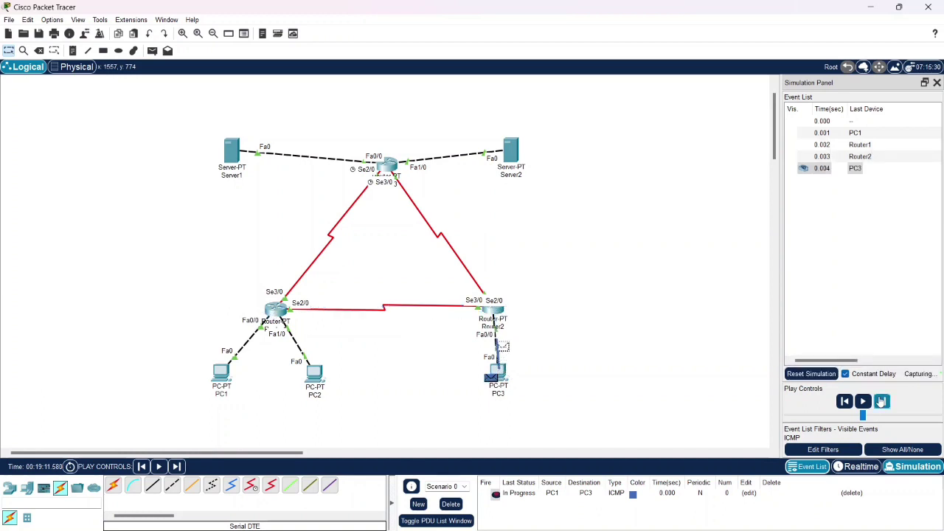
left_click(881, 401)
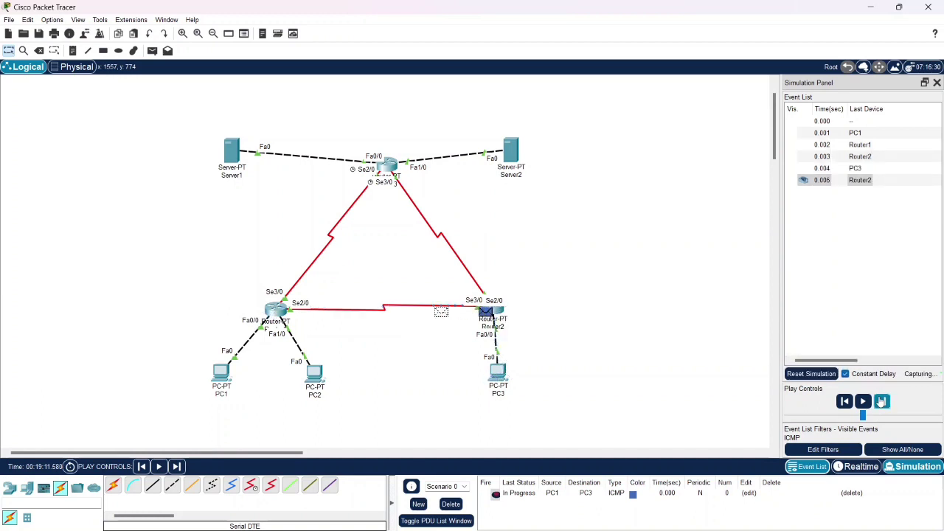
left_click(881, 400)
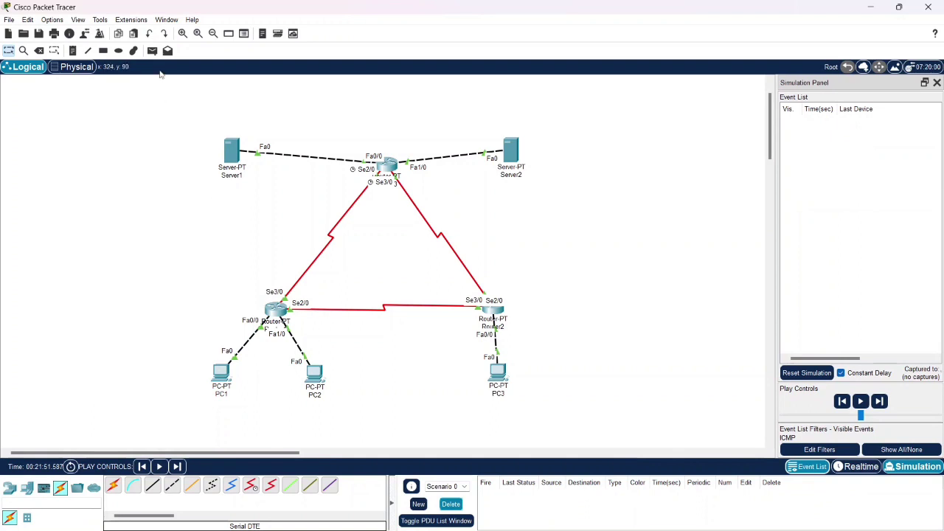
Step: Send a simple PDU from PC1 to Server1, advance the capture event by event, and delete the scenario
left_click(152, 50)
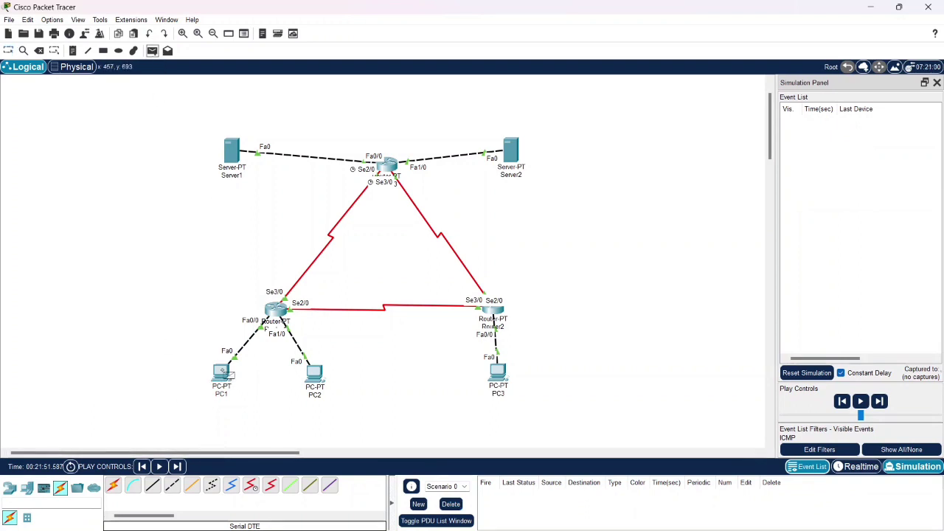
left_click(223, 371)
left_click(227, 156)
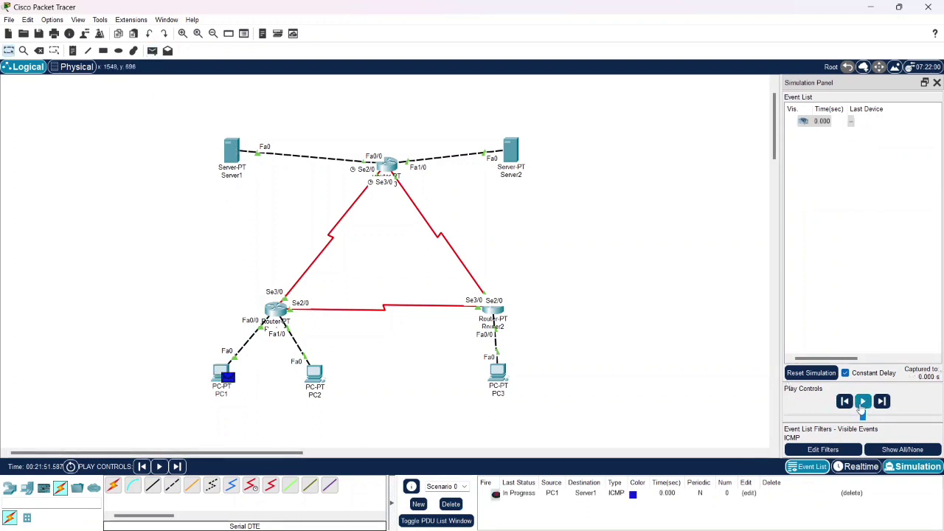
left_click(883, 402)
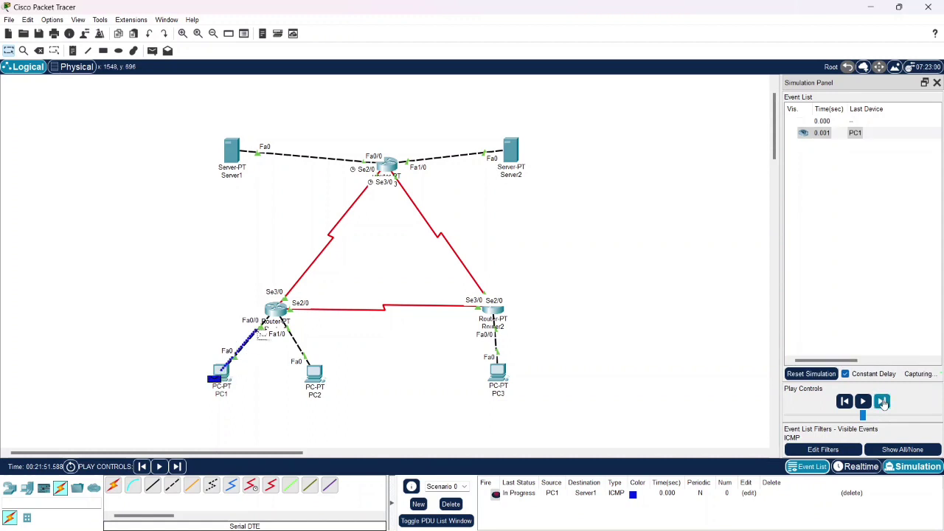
left_click(882, 401)
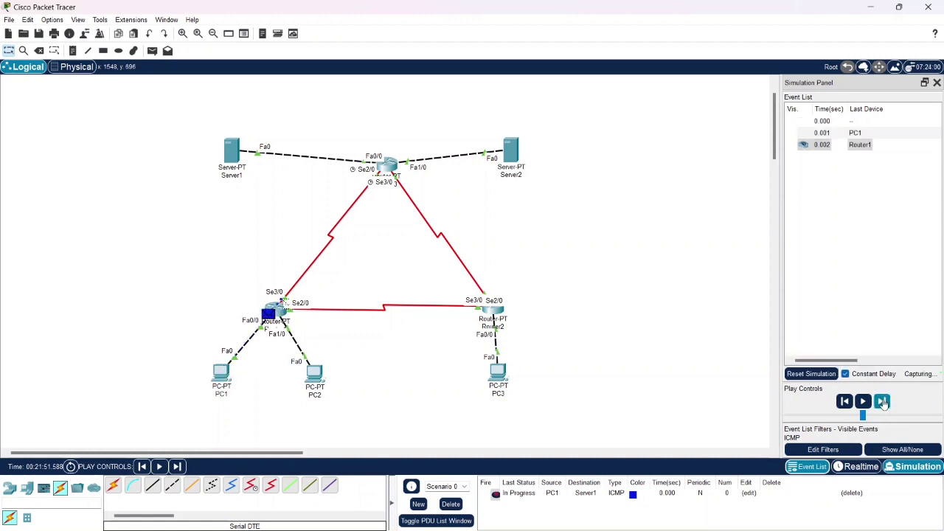
left_click(882, 402)
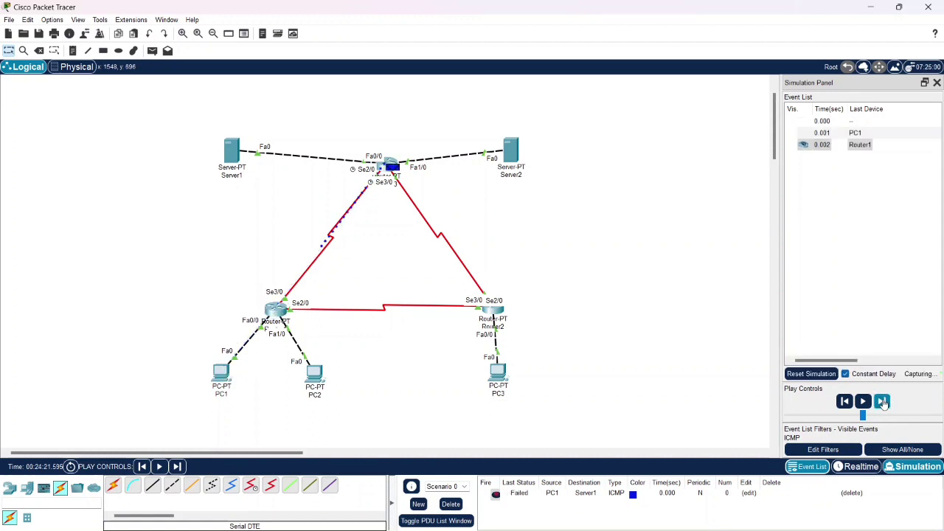
left_click(451, 504)
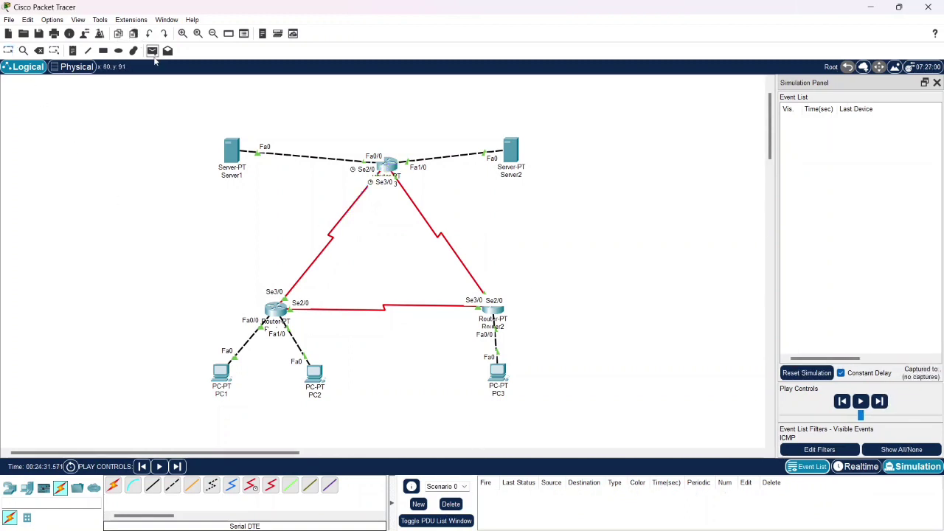
Step: Resend the simple PDU from PC1 to Server1, step it through Router1 and Router3 and back, and delete the scenario
left_click(224, 376)
left_click(233, 160)
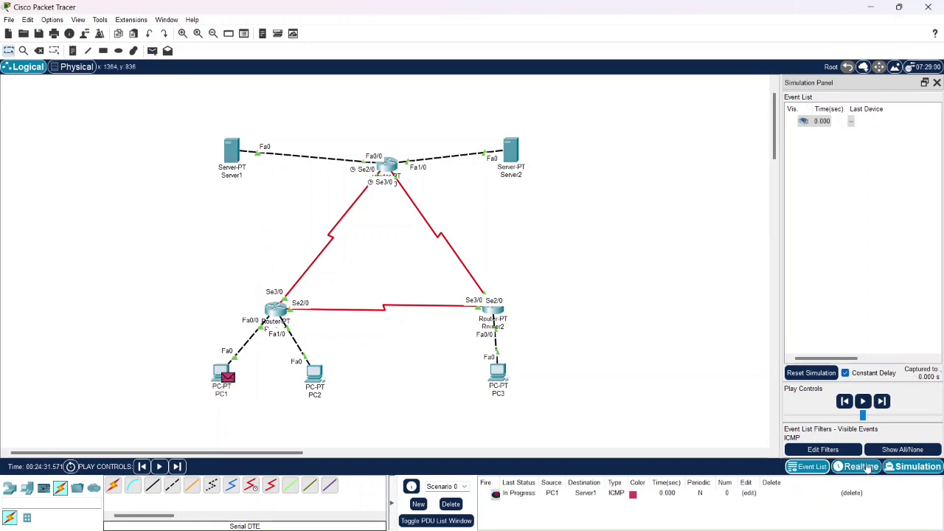
left_click(883, 400)
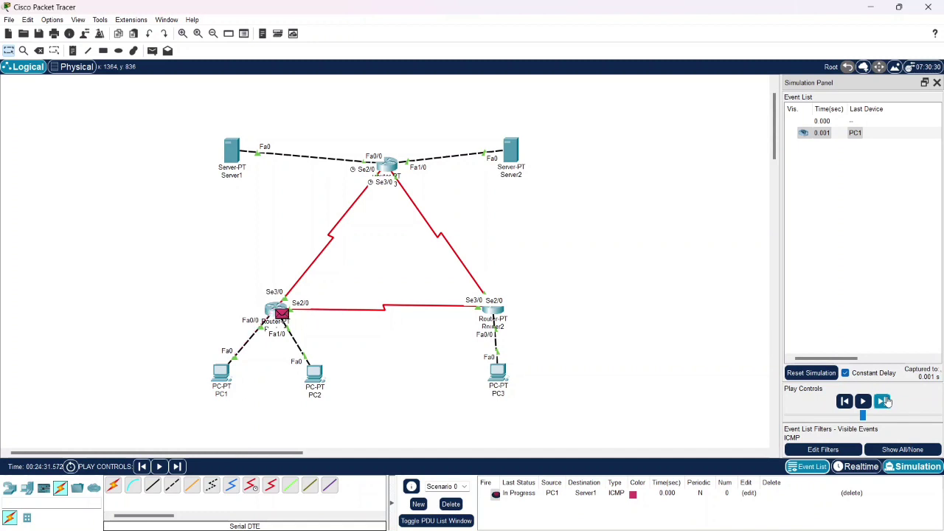
left_click(883, 400)
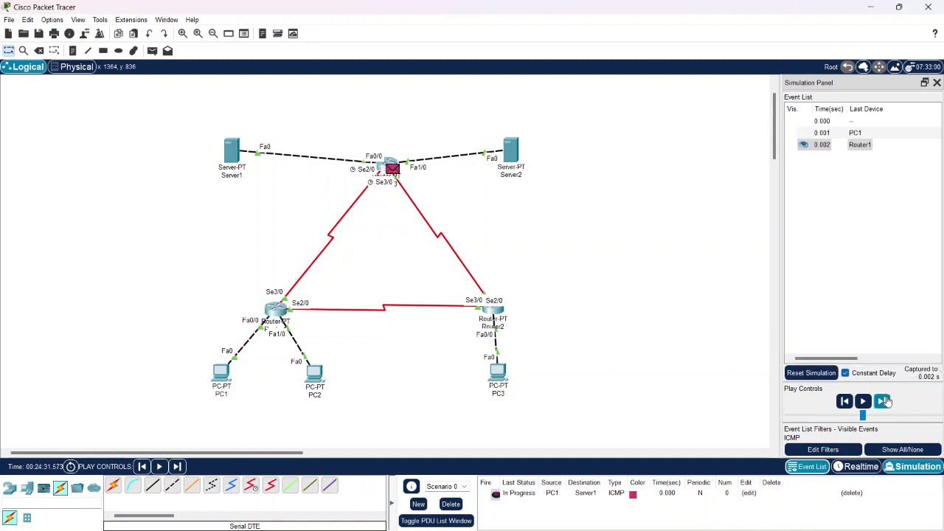
left_click(883, 401)
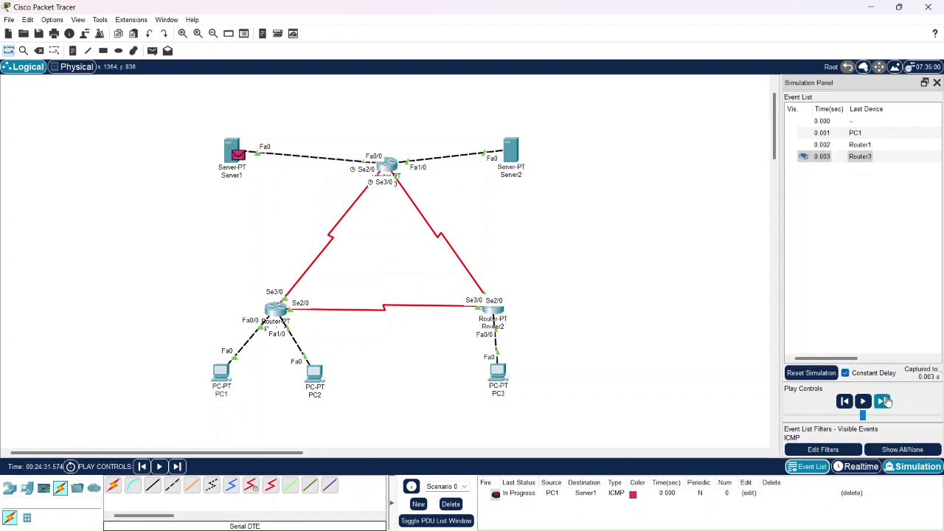
left_click(883, 401)
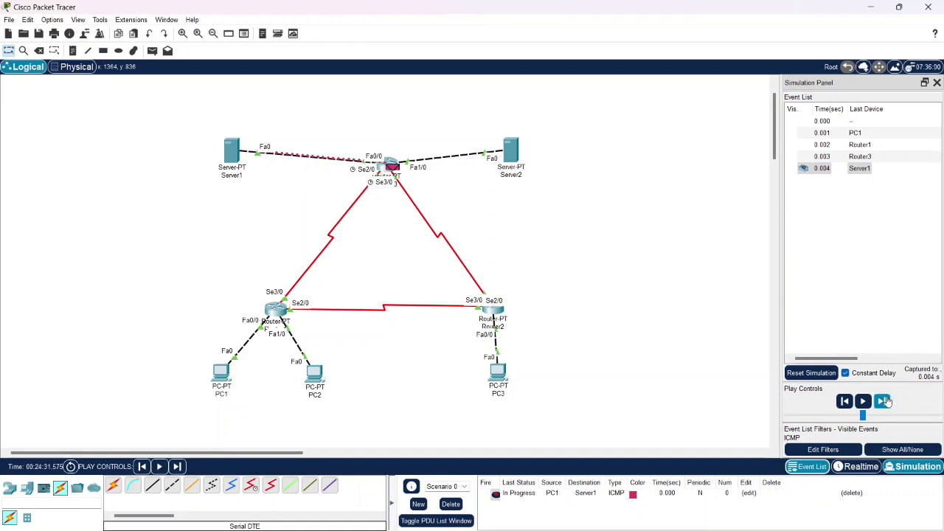
left_click(883, 401)
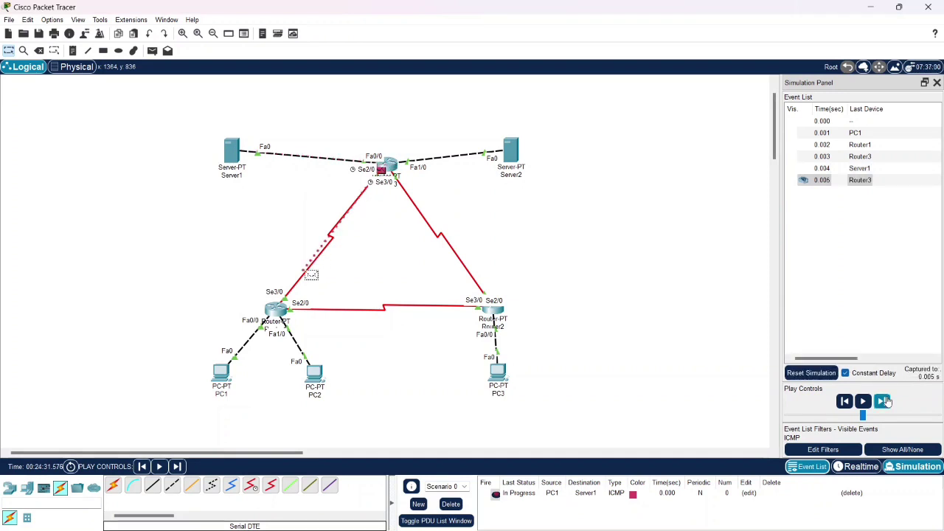
left_click(883, 400)
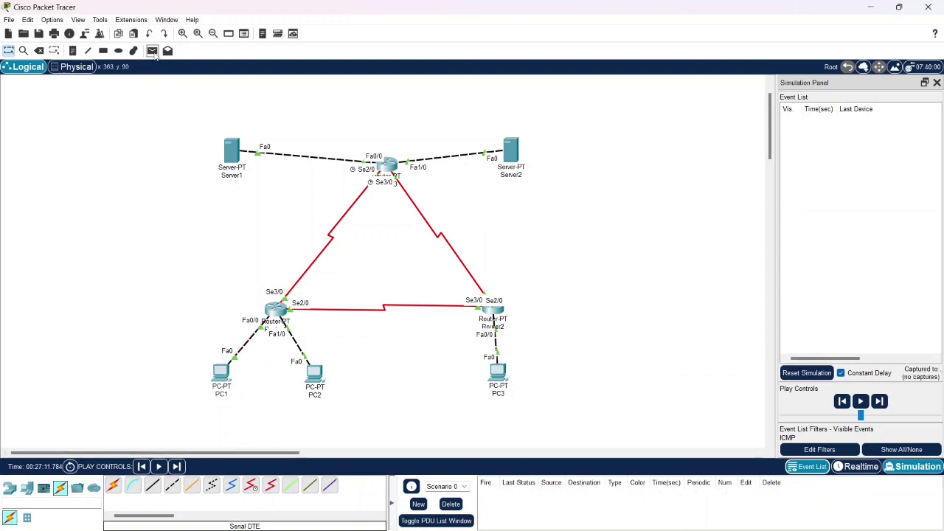
Step: Send a simple PDU from PC1 to Server2, advance the capture event by event, and delete the scenario
left_click(229, 378)
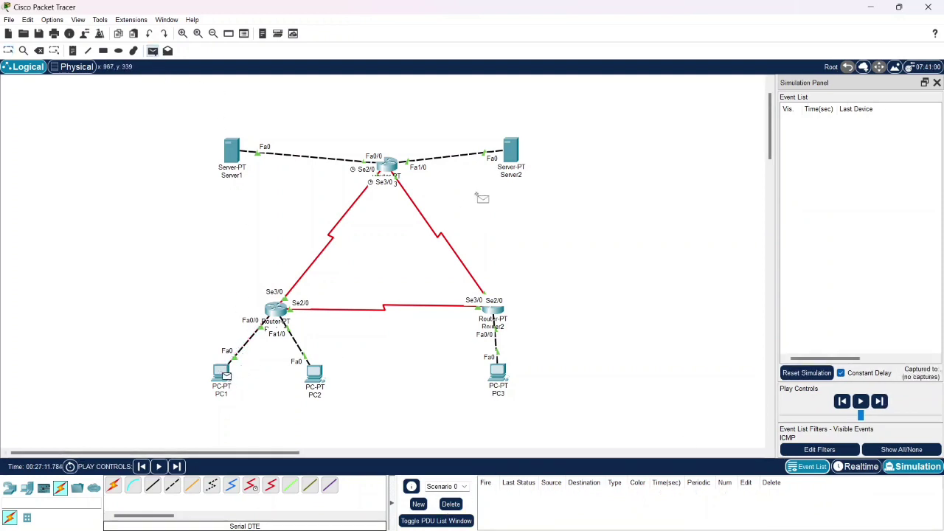
left_click(519, 155)
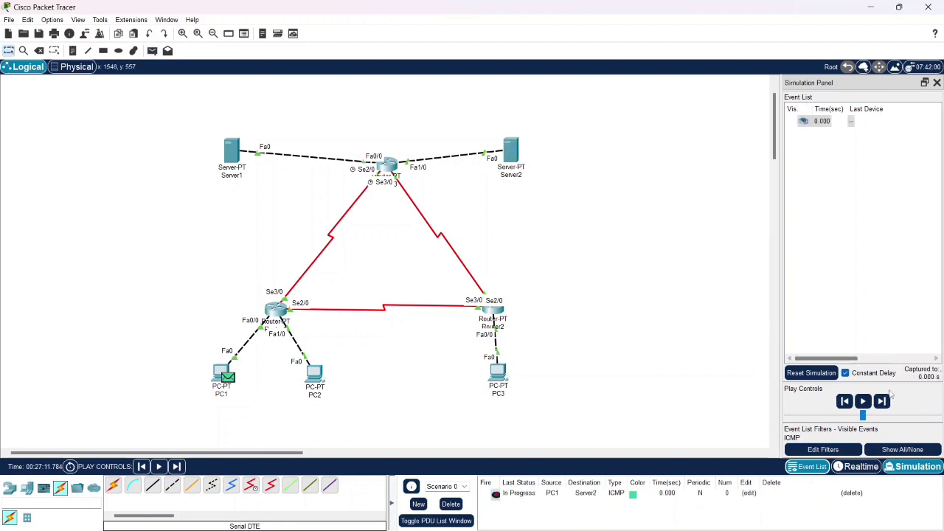
left_click(883, 402)
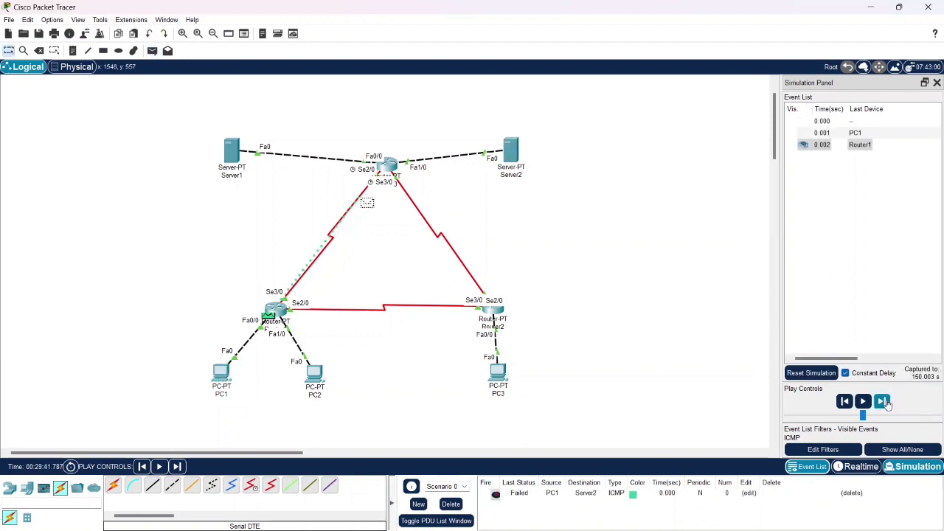
left_click(450, 504)
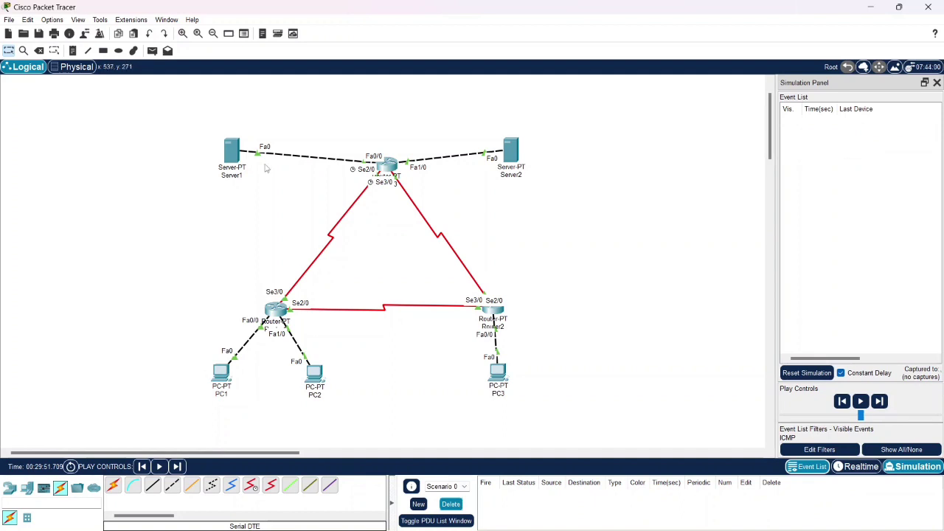
Step: Resend the simple PDU from PC1 to Server2, step it through Router1 and Router3 and back, and delete the scenario
left_click(152, 50)
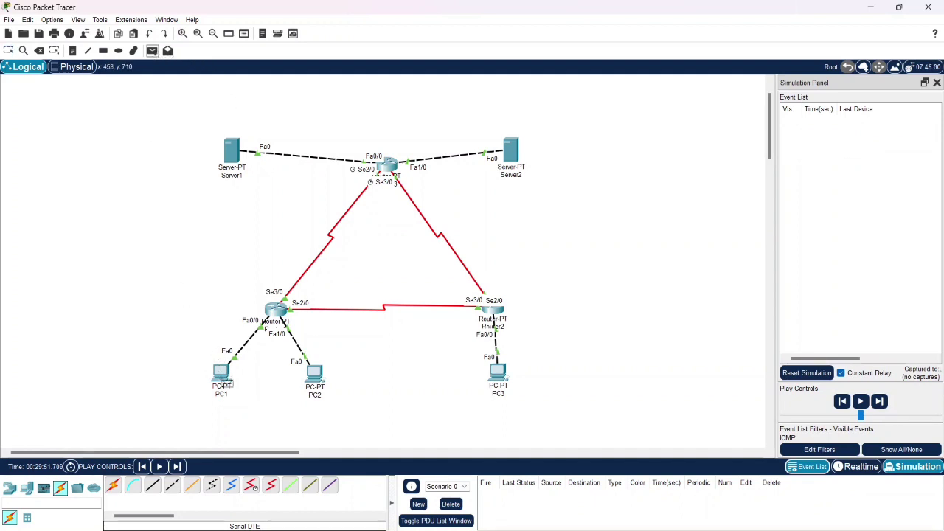
left_click(221, 373)
left_click(517, 148)
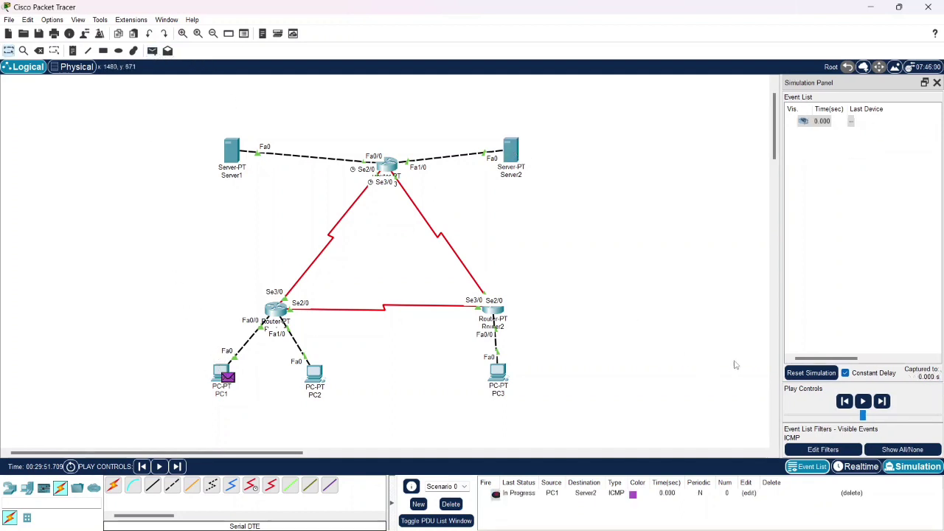
left_click(882, 401)
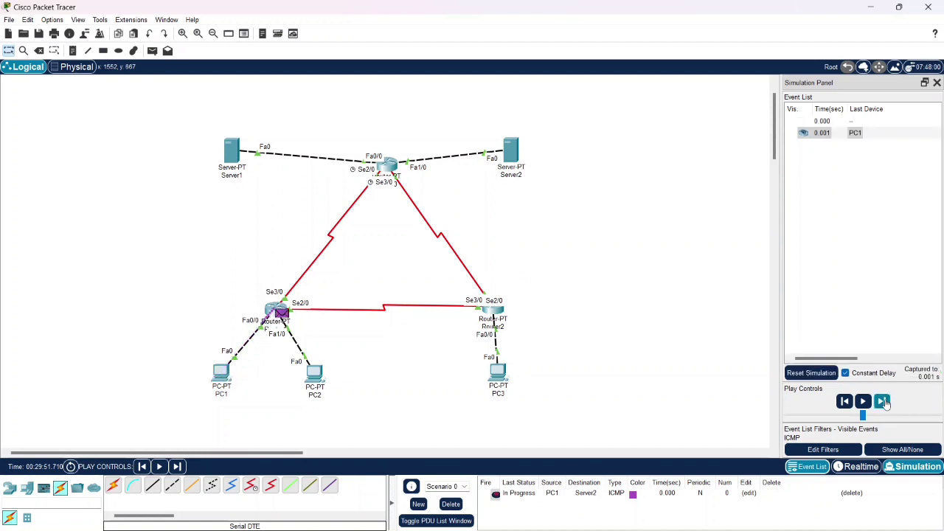
left_click(883, 402)
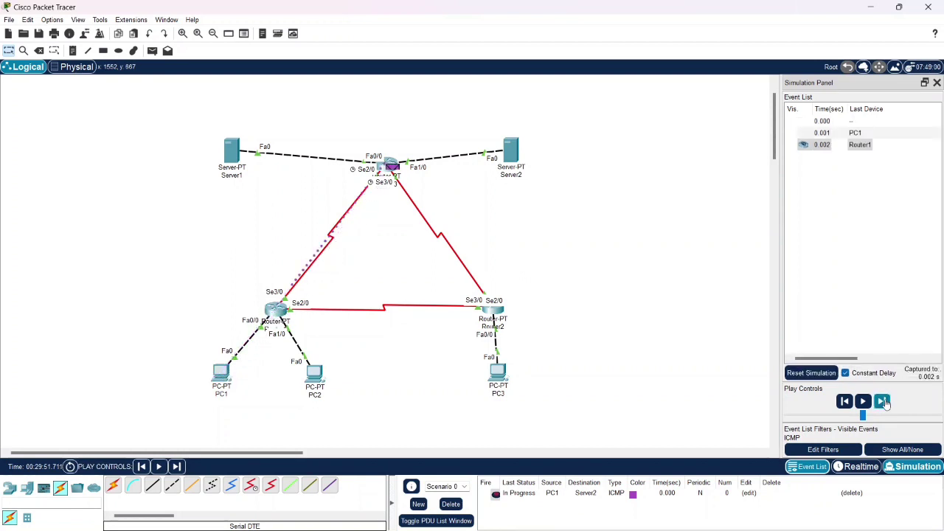
left_click(882, 401)
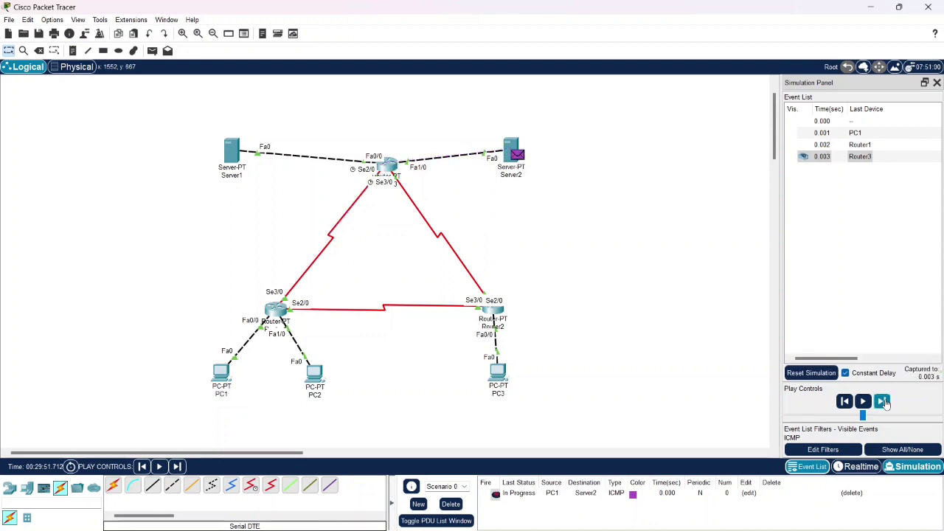
left_click(882, 401)
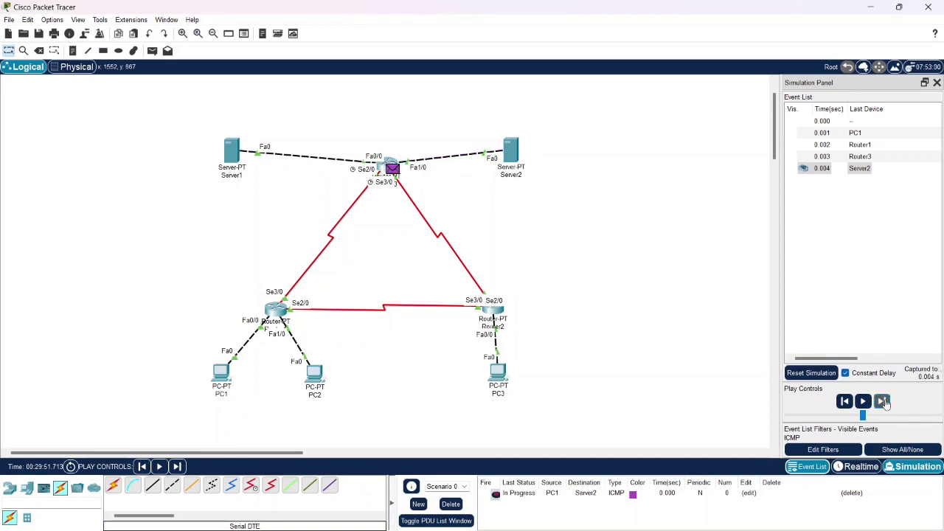
left_click(882, 402)
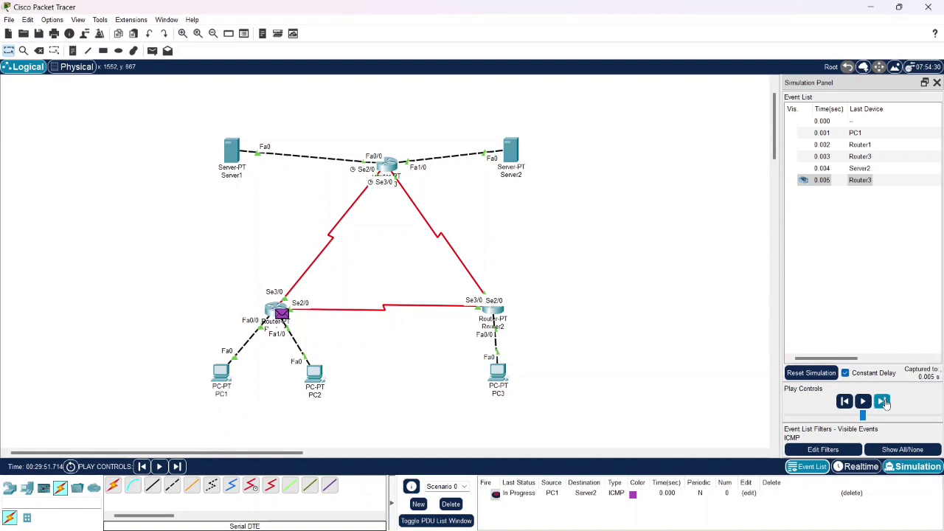
left_click(883, 401)
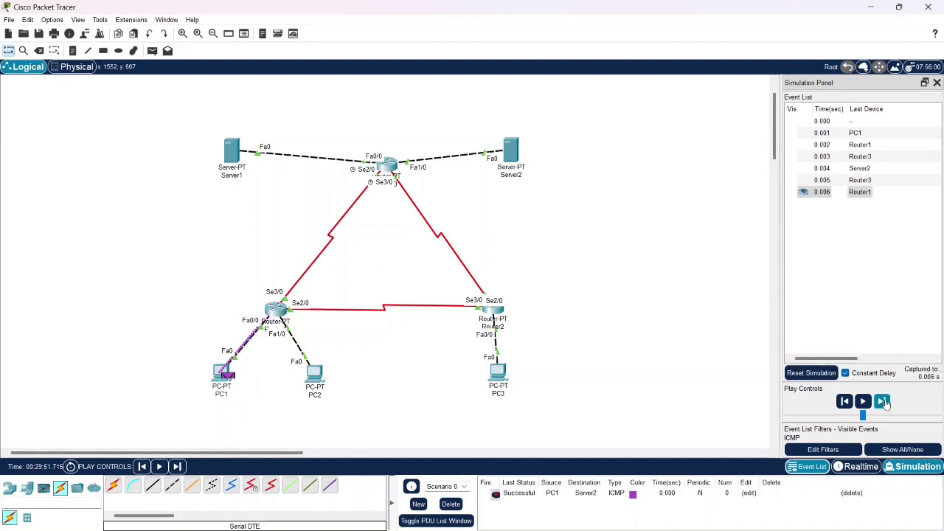
left_click(883, 402)
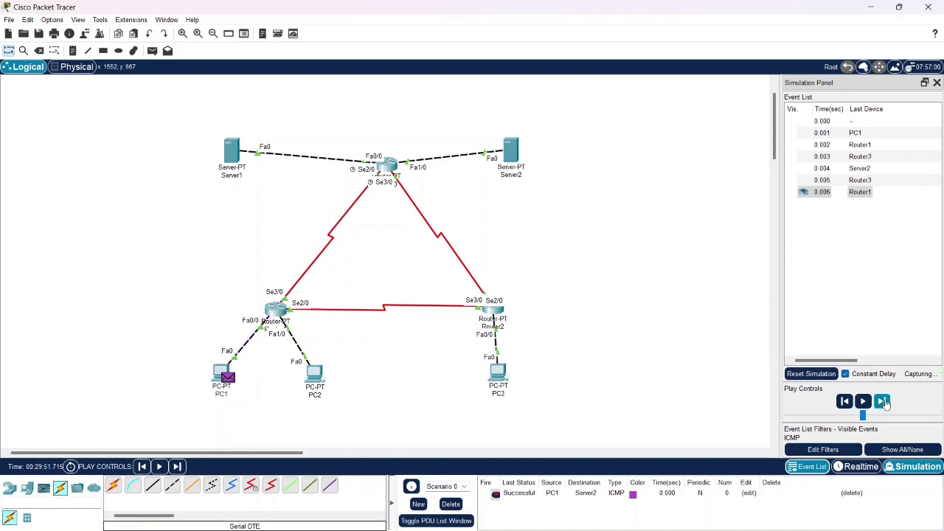
left_click(450, 506)
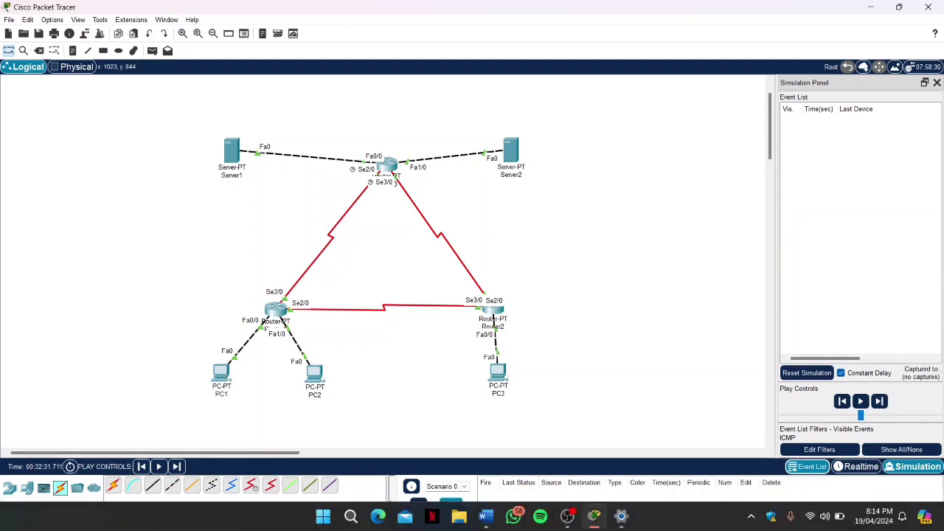
Step: Check the simulation task list in the Word document and, back in Packet Tracer, send a simple PDU from PC3 to PC1
left_click(502, 521)
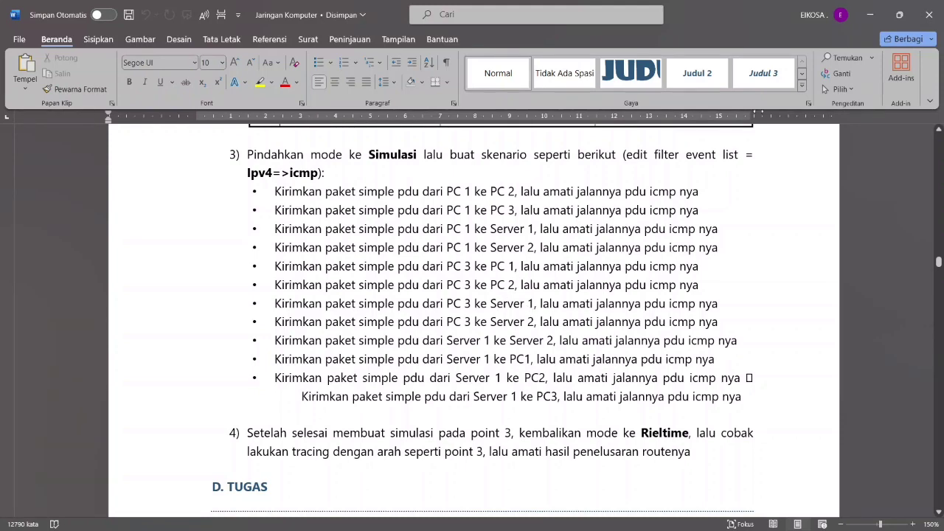
left_click(872, 16)
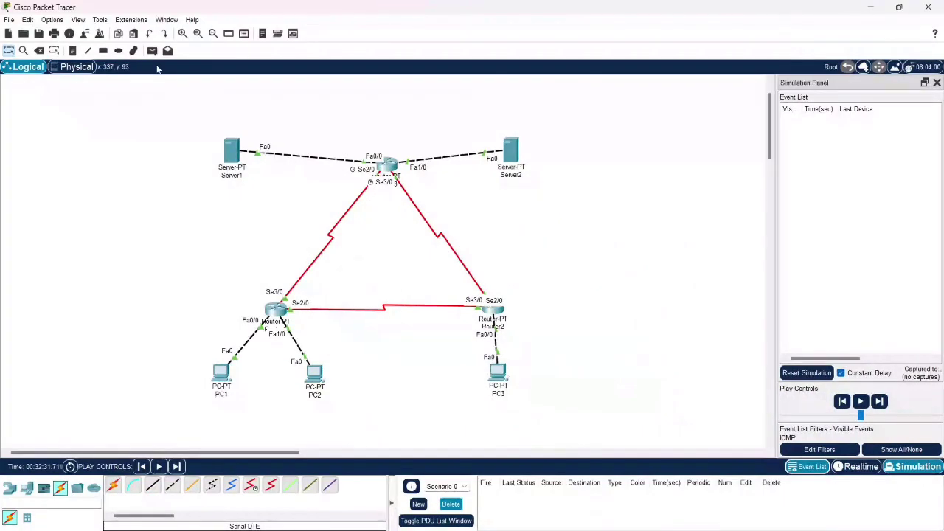
left_click(152, 50)
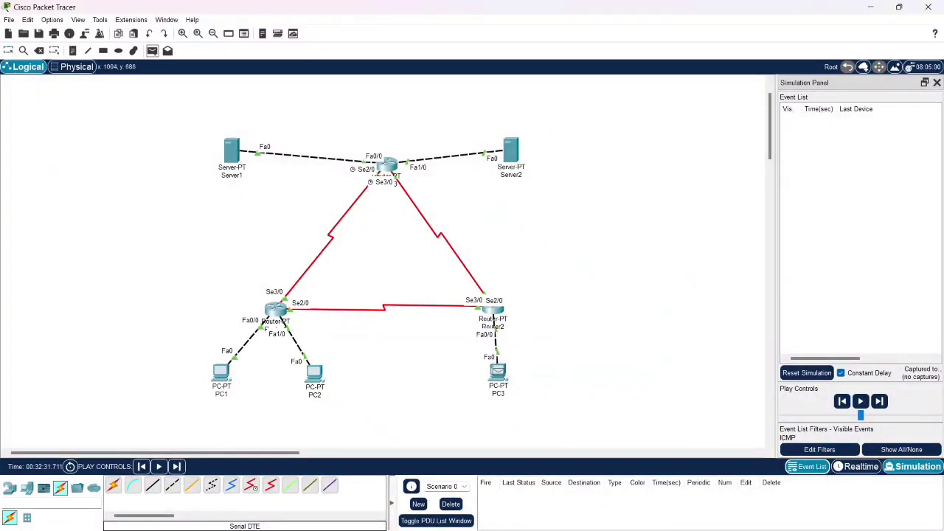
left_click(498, 372)
left_click(230, 379)
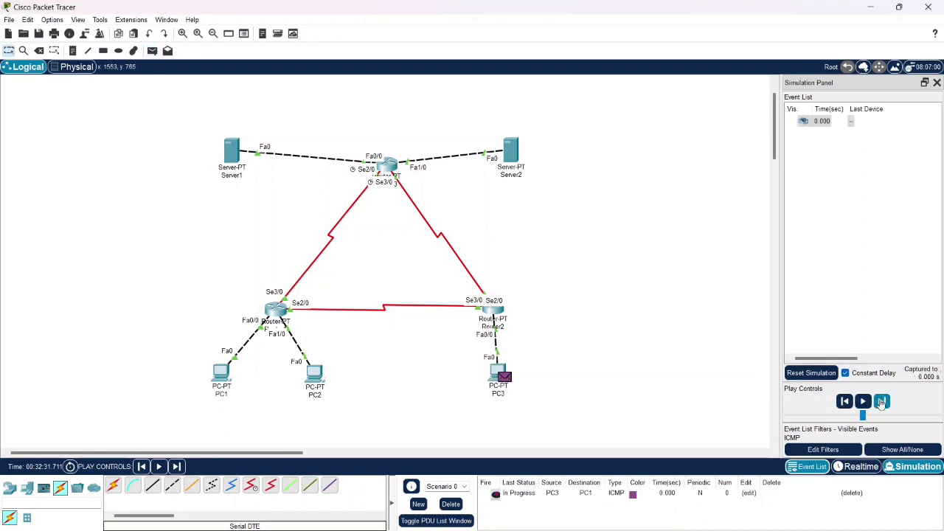
Step: Step the PC3-to-PC1 PDU through Router2 and Router1 and back to PC3, and delete the scenario
left_click(882, 402)
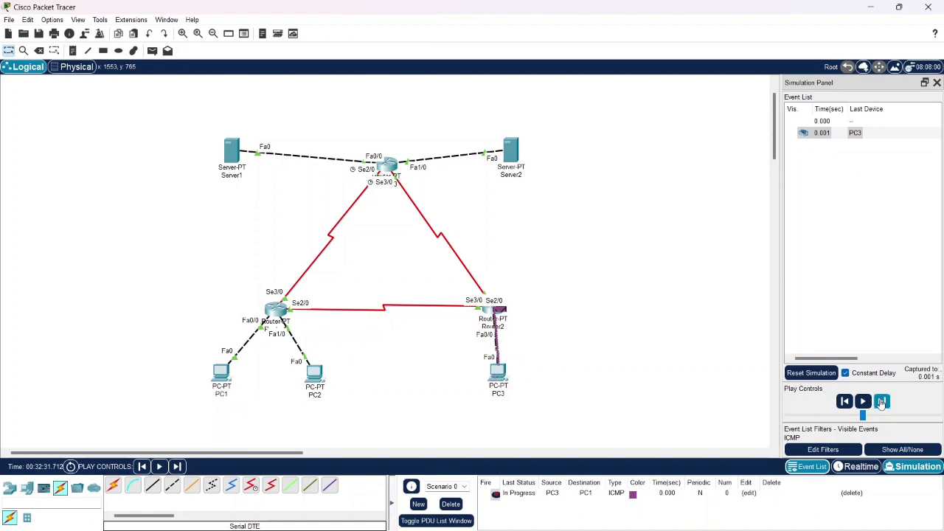
left_click(881, 402)
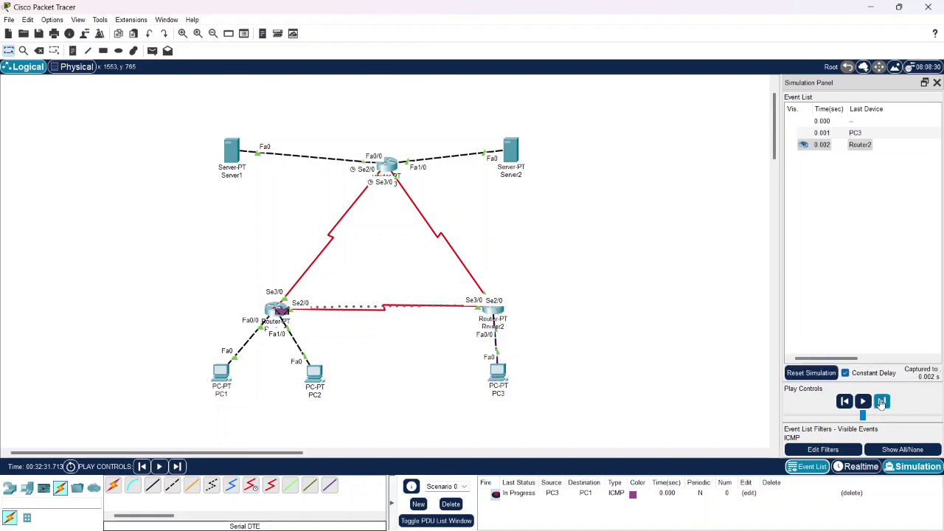
left_click(881, 403)
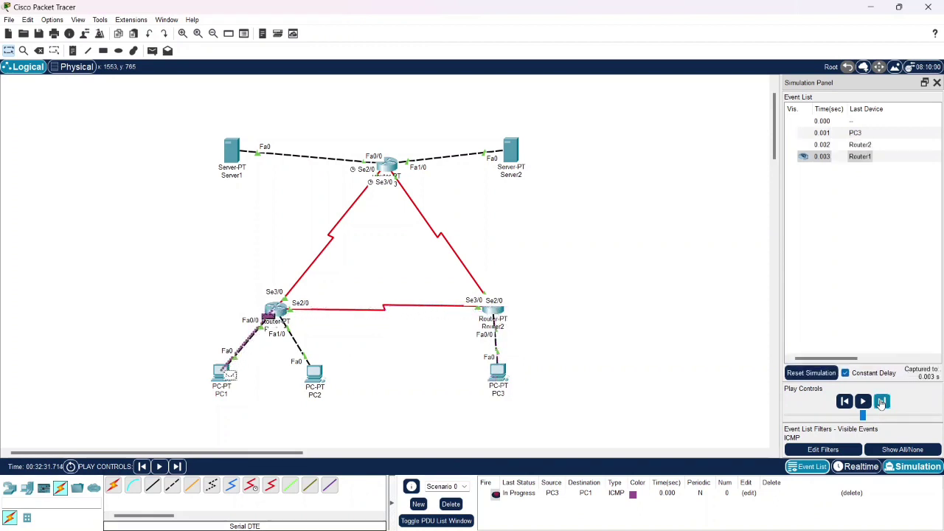
left_click(882, 402)
left_click(882, 402)
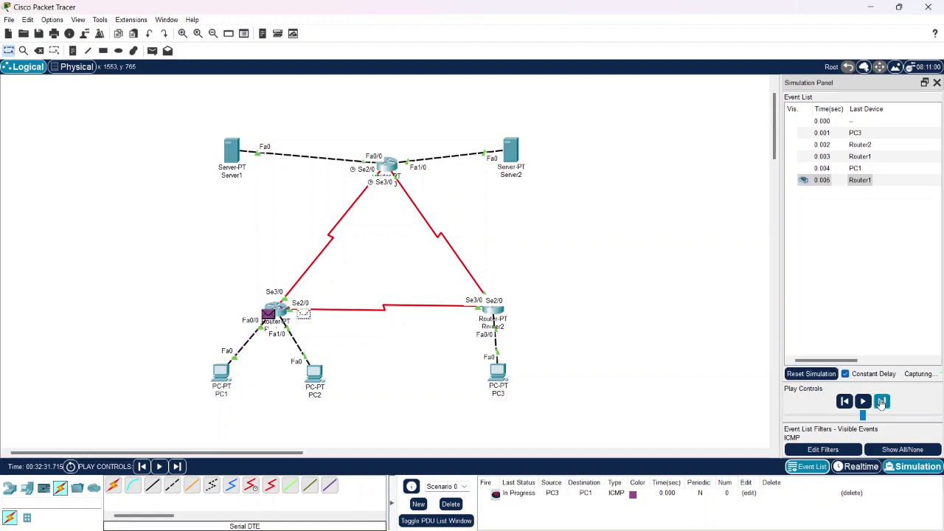
left_click(881, 402)
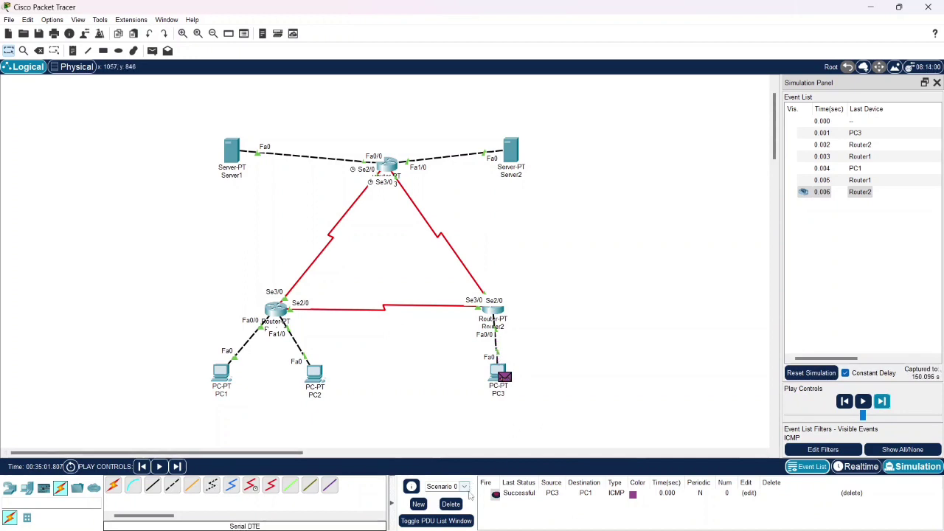
left_click(448, 505)
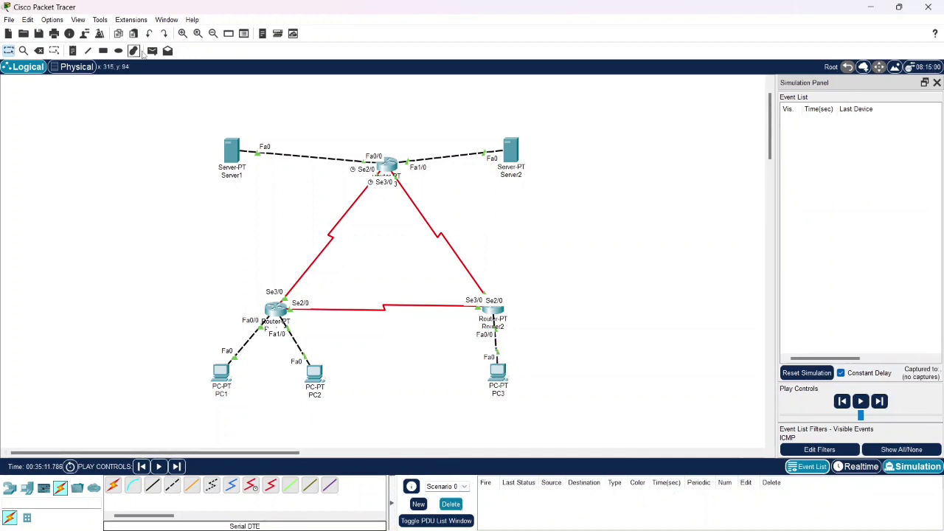
Step: Send a simple PDU from PC3 to PC2, step it through Router2 and Router1 and back, and delete the scenario
left_click(152, 51)
left_click(504, 375)
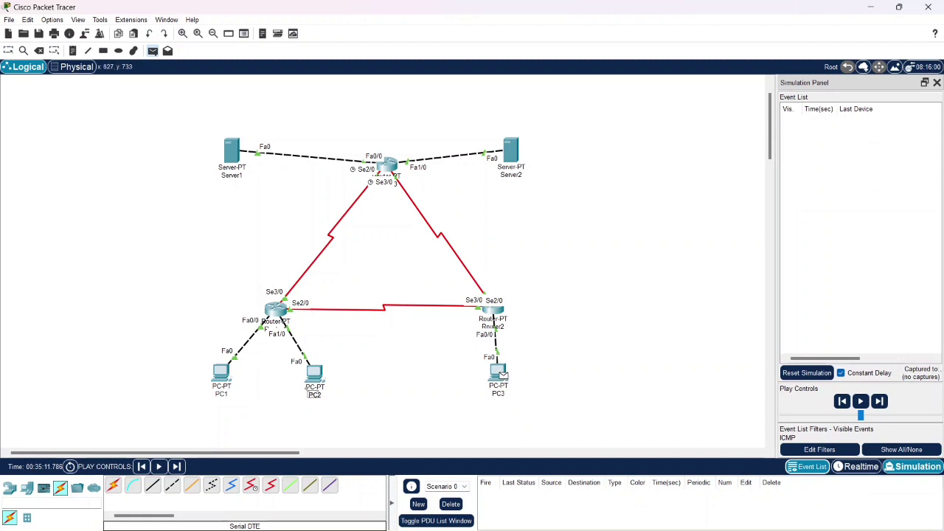
left_click(314, 374)
left_click(883, 402)
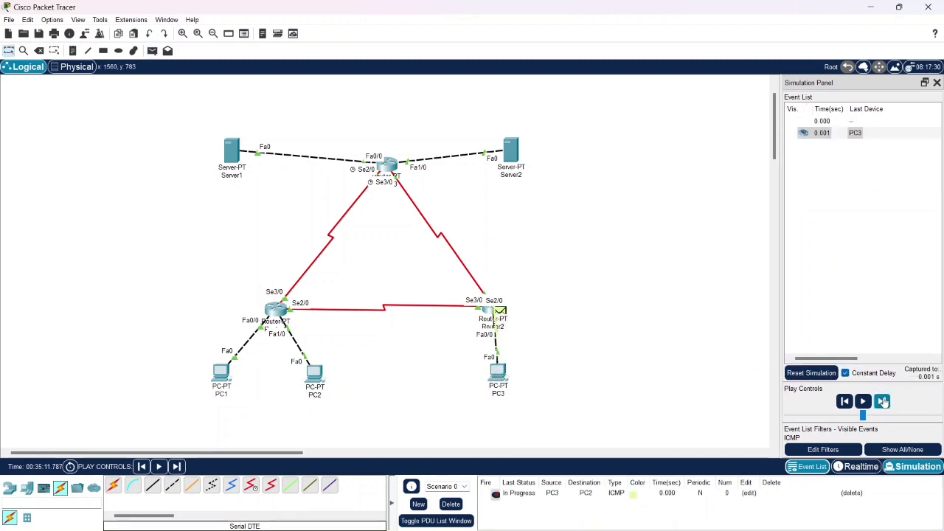
left_click(883, 402)
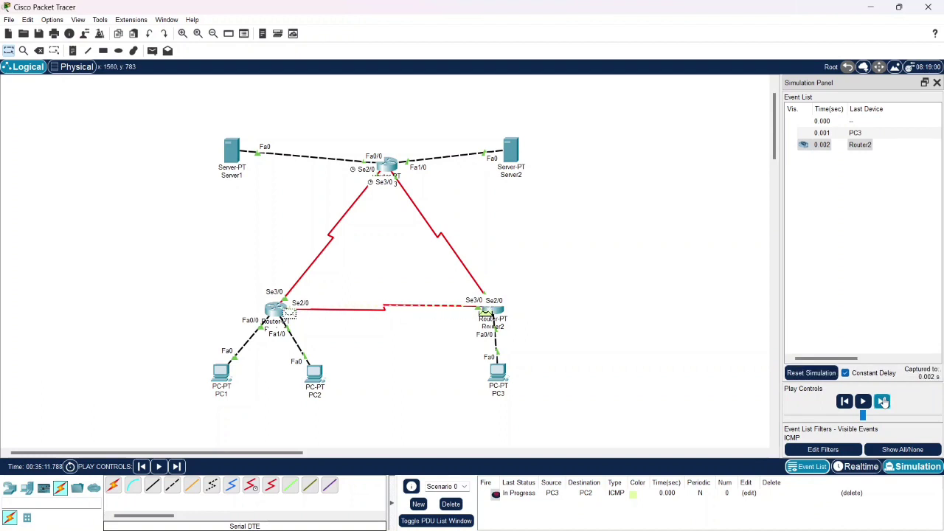
left_click(883, 401)
left_click(883, 402)
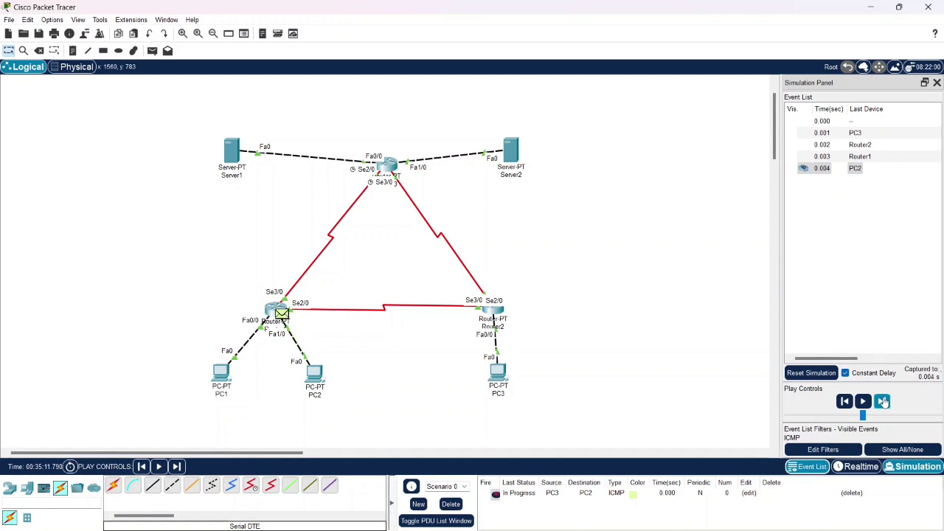
left_click(884, 402)
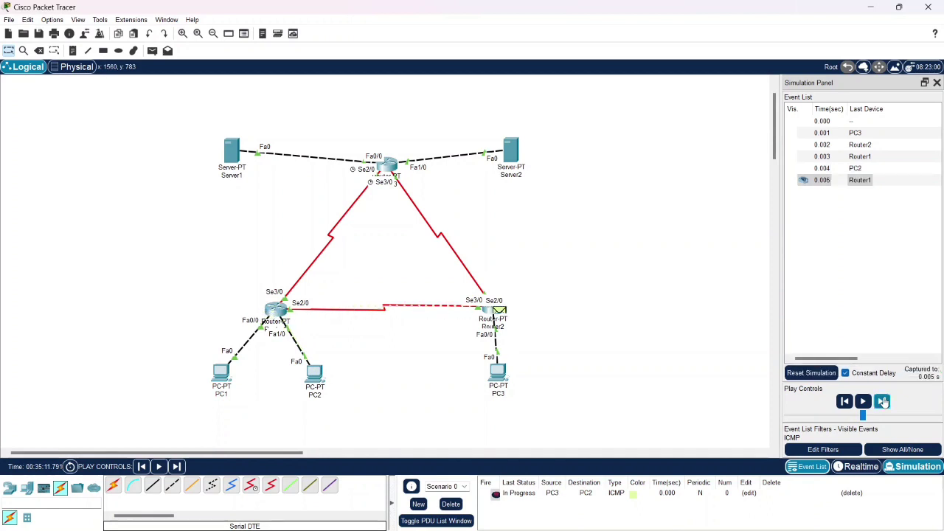
left_click(884, 402)
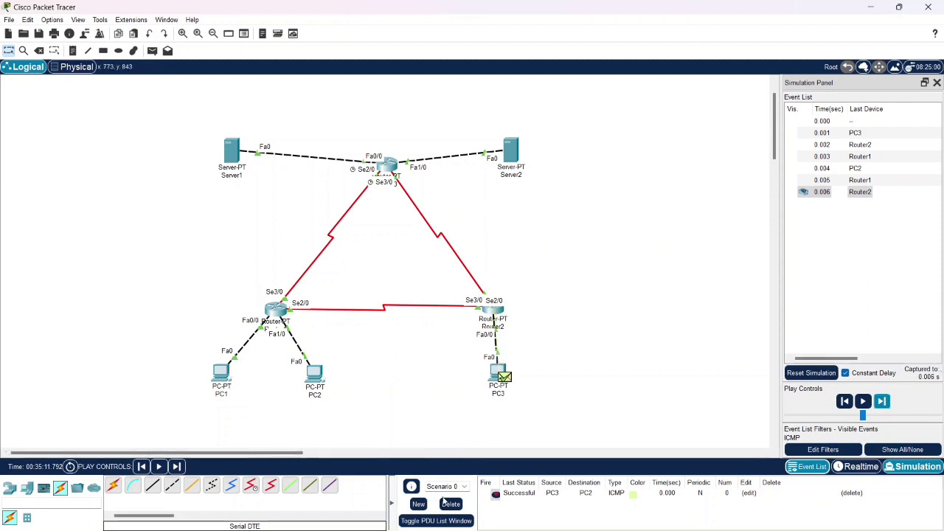
left_click(444, 503)
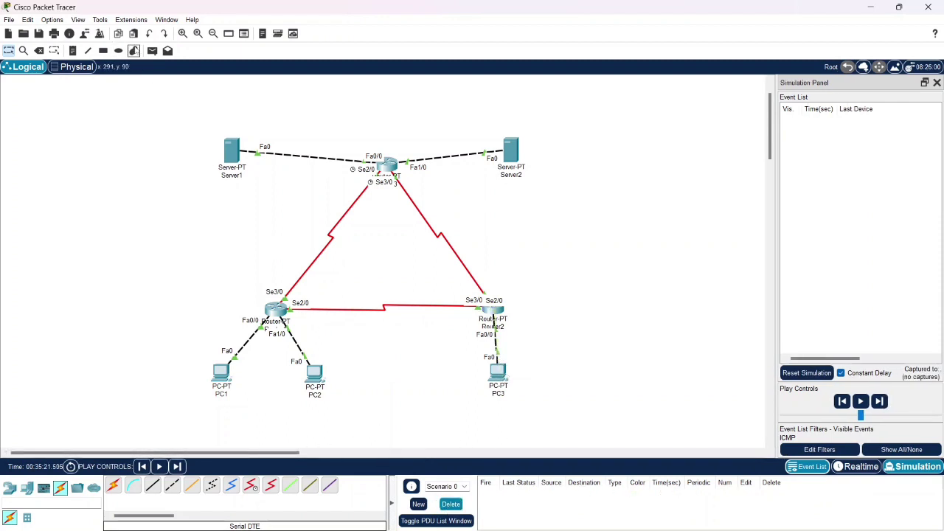
Step: Send a simple PDU from PC3 to Server1, step it through Router2 and Router3 and back, and delete the scenario
left_click(152, 50)
left_click(504, 369)
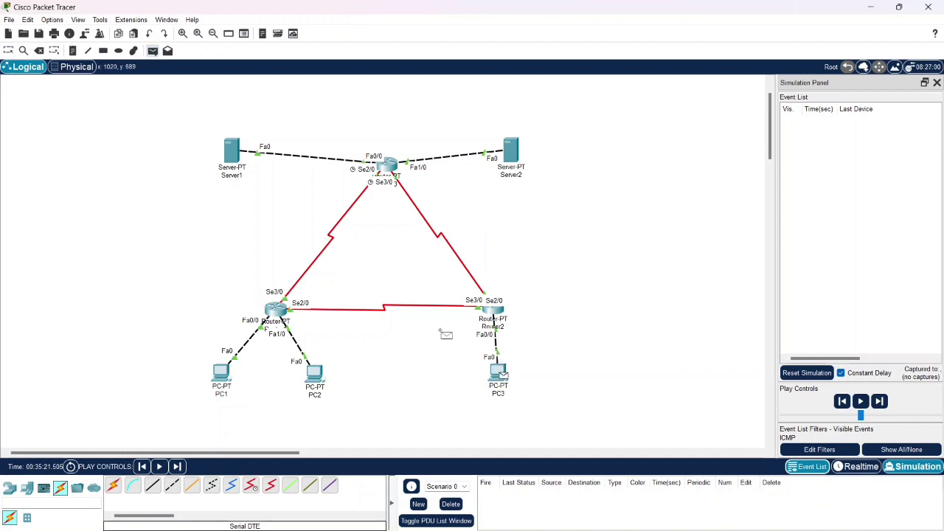
left_click(233, 153)
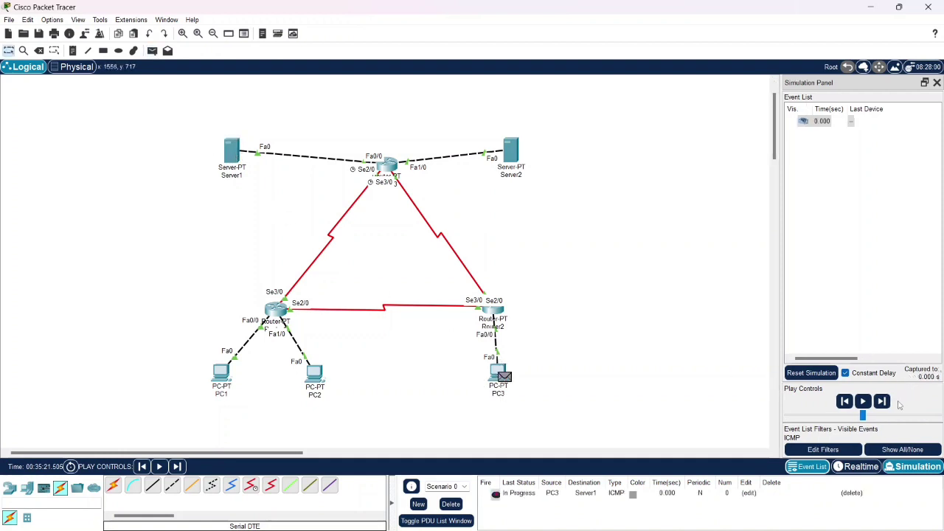
left_click(883, 401)
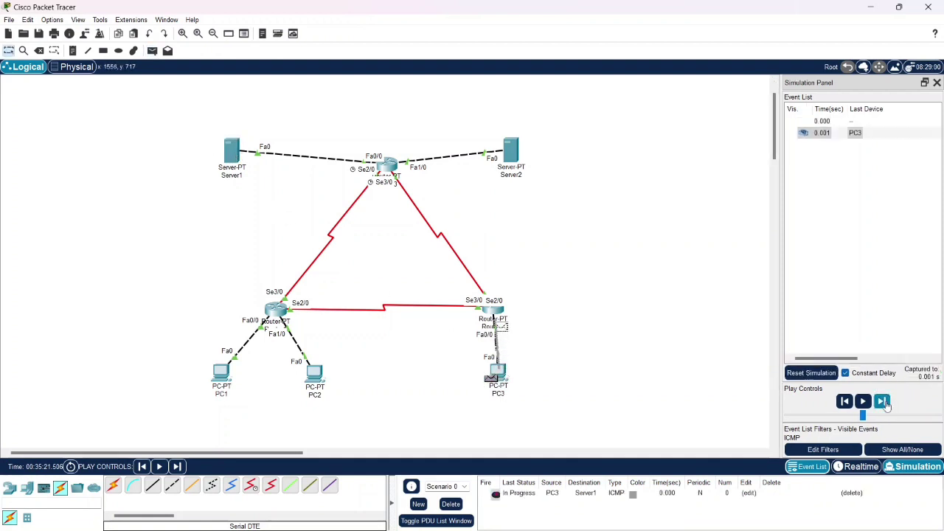
left_click(883, 401)
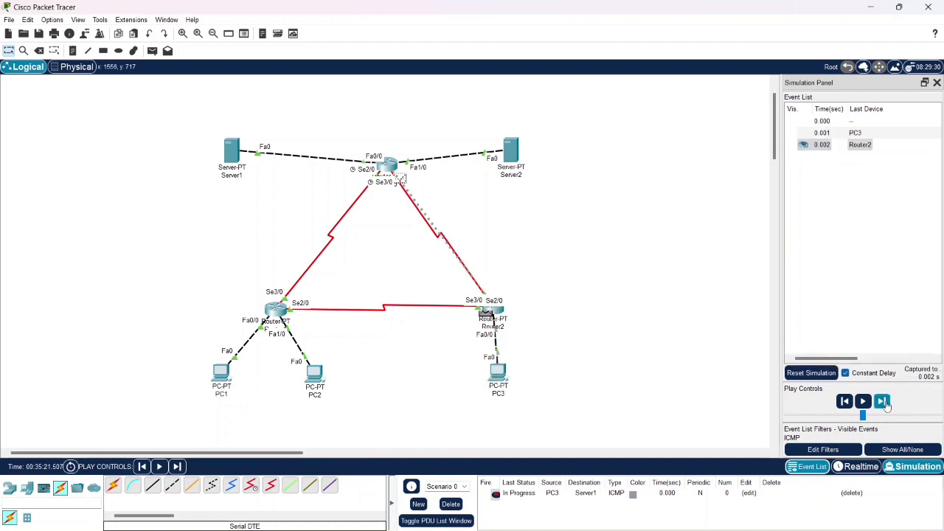
left_click(883, 401)
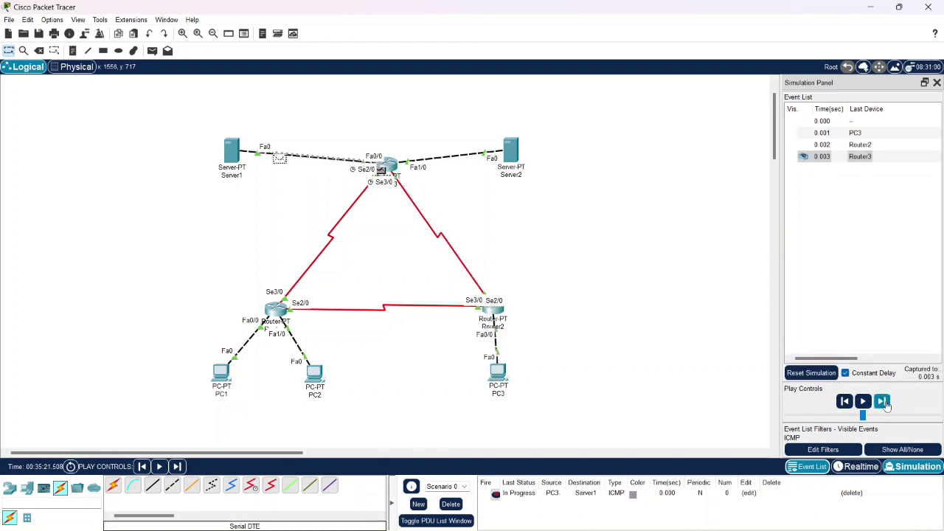
left_click(883, 402)
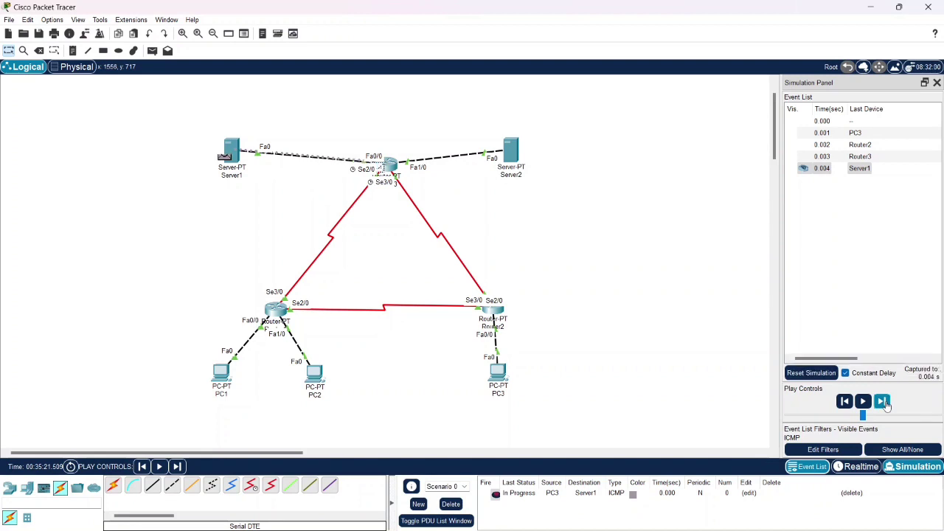
left_click(883, 401)
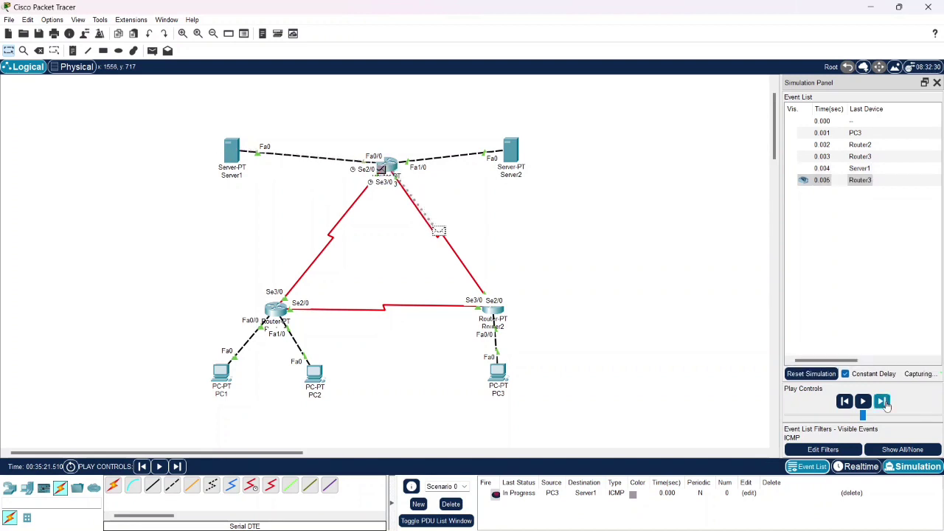
left_click(884, 402)
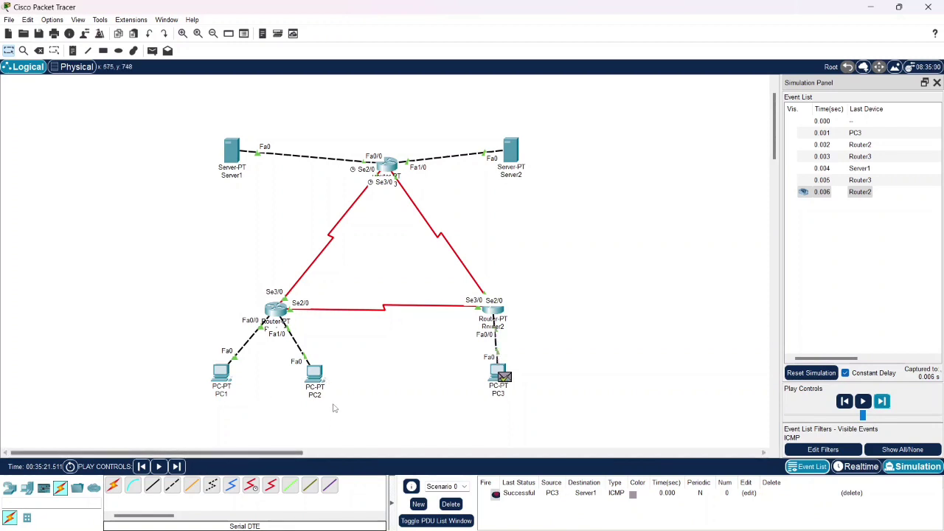
left_click(451, 504)
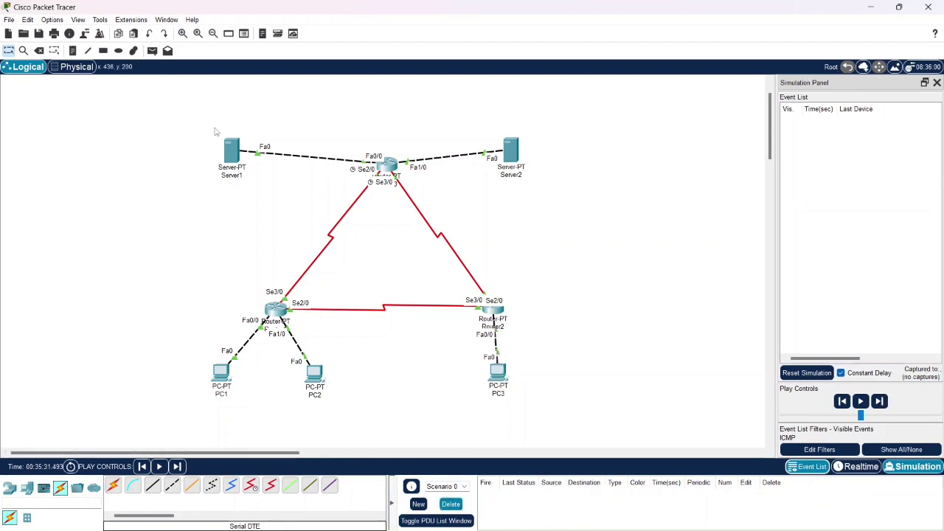
Step: Send a simple PDU from PC3 to Server2, step it through Router2 and Router3 and back, and delete the scenario
left_click(152, 51)
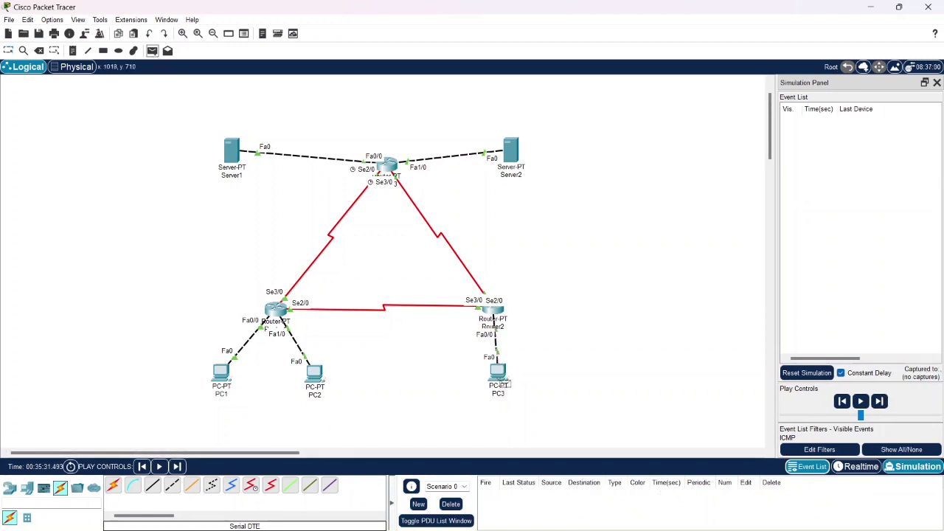
left_click(499, 373)
left_click(509, 152)
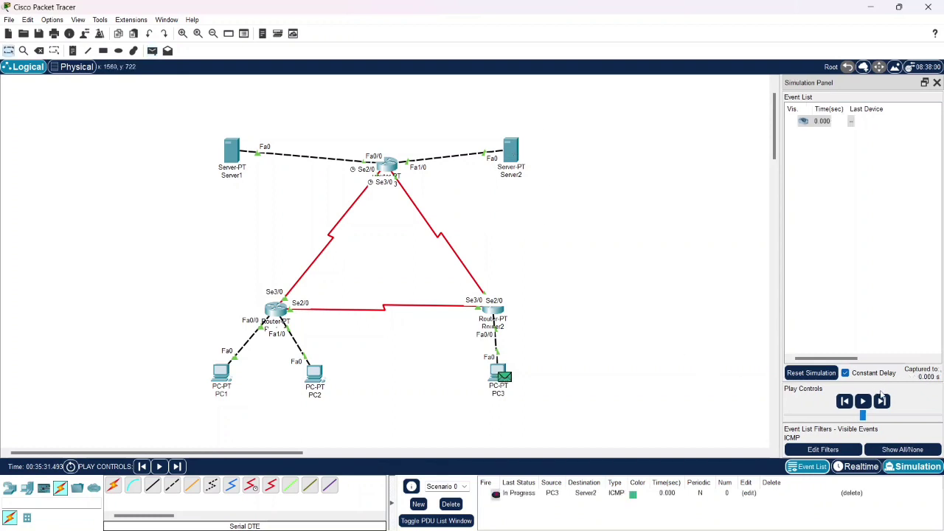
left_click(882, 402)
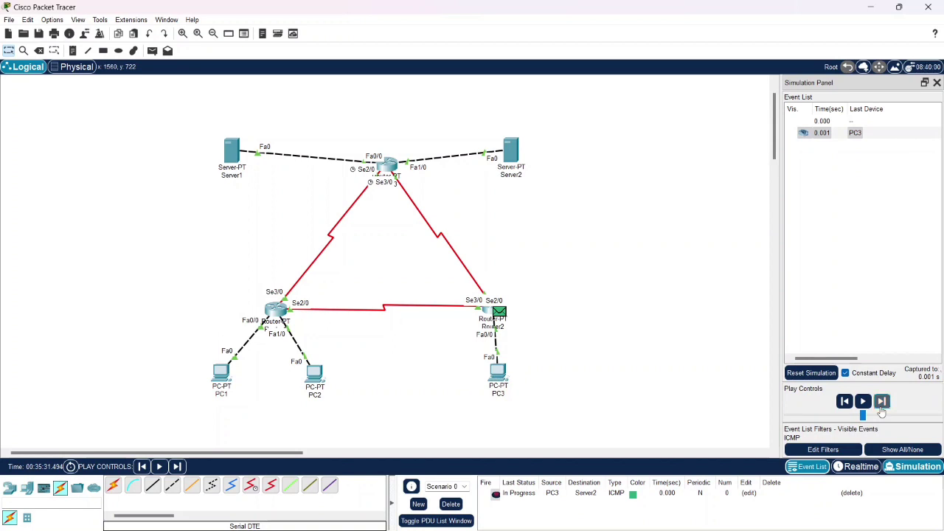
left_click(881, 407)
left_click(882, 407)
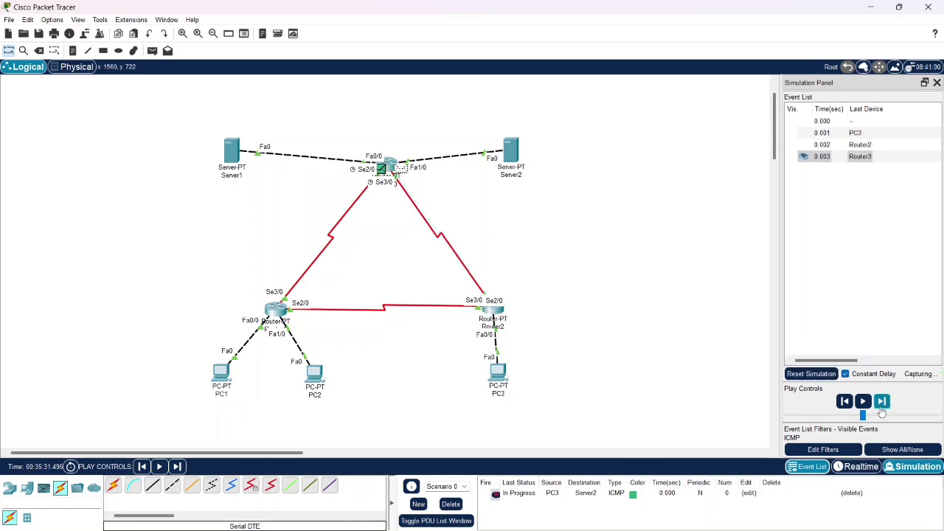
left_click(882, 407)
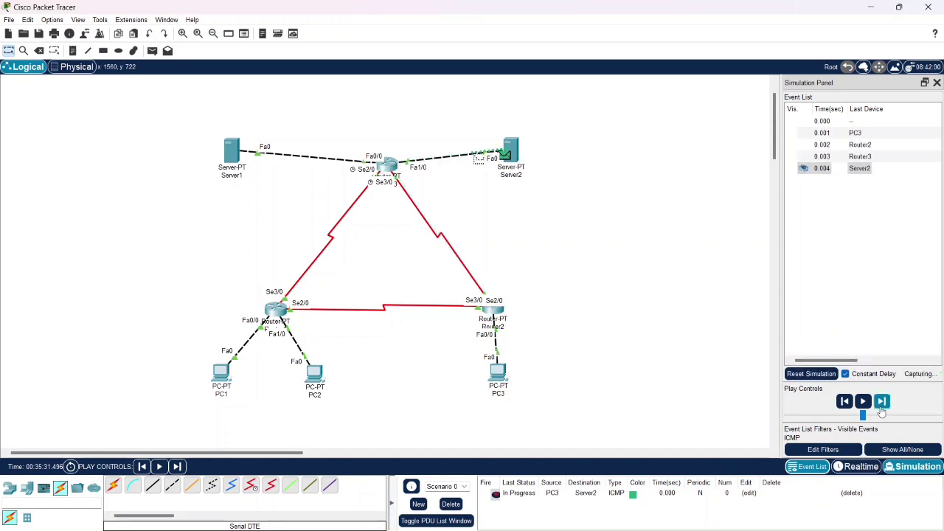
left_click(881, 408)
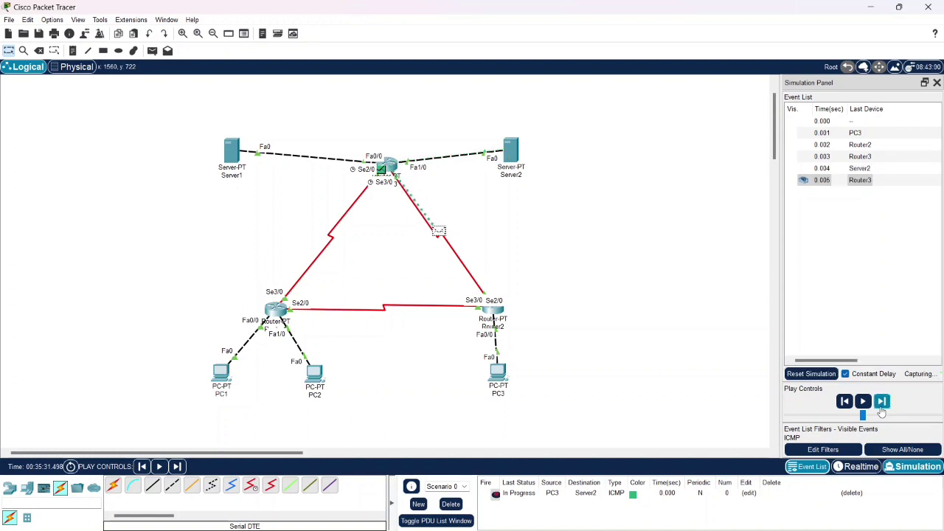
left_click(881, 407)
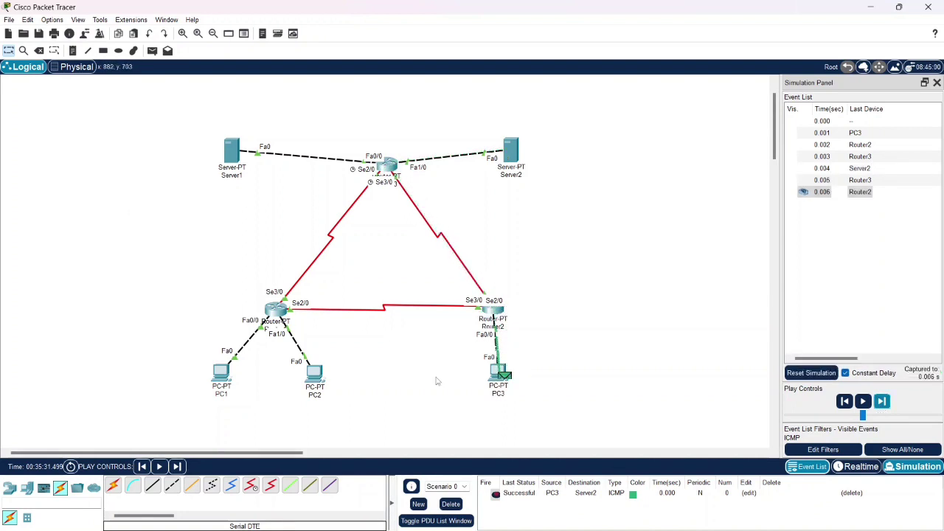
left_click(452, 507)
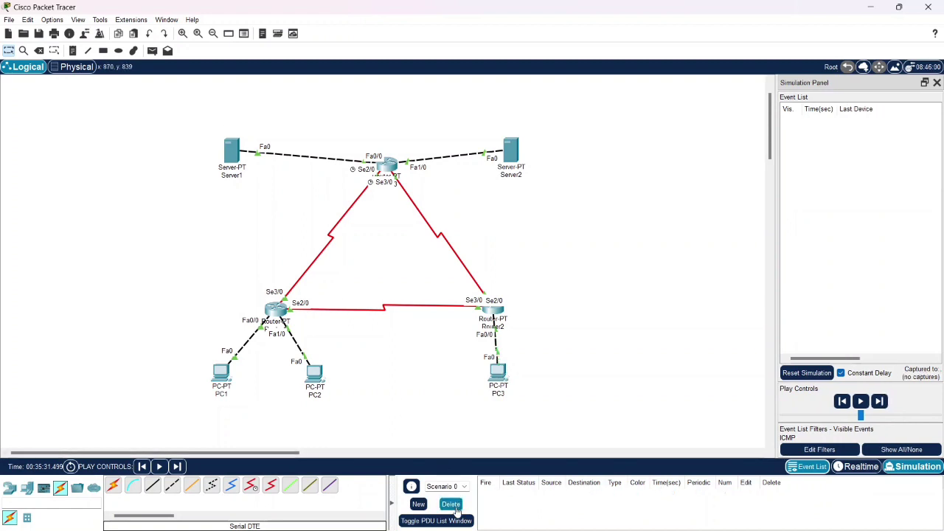
Step: Send a simple PDU from Server1 to Server2, step it through Router3 and back, and delete the scenario
left_click(152, 51)
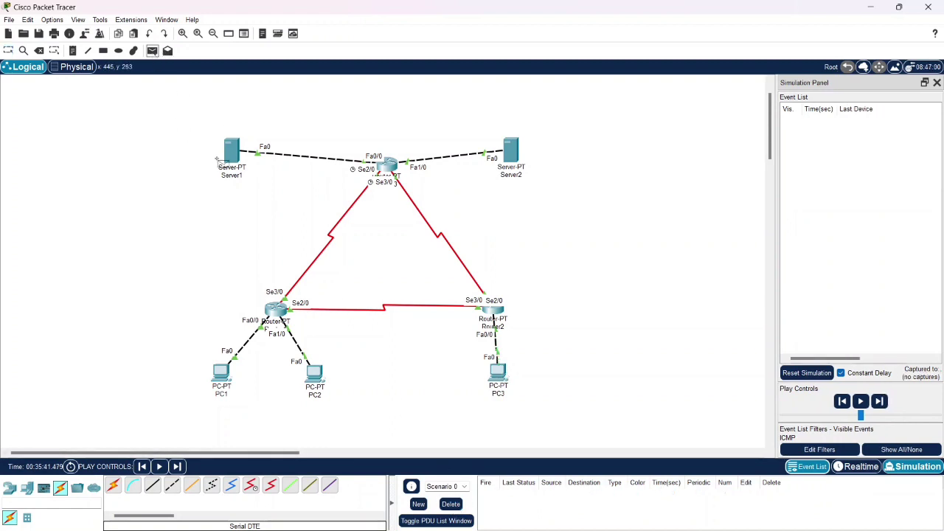
left_click(232, 153)
left_click(510, 153)
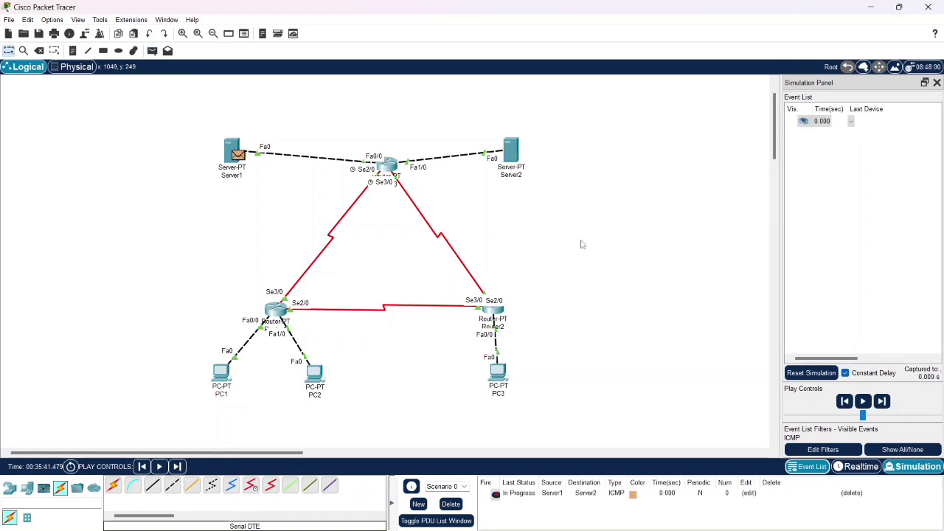
left_click(890, 401)
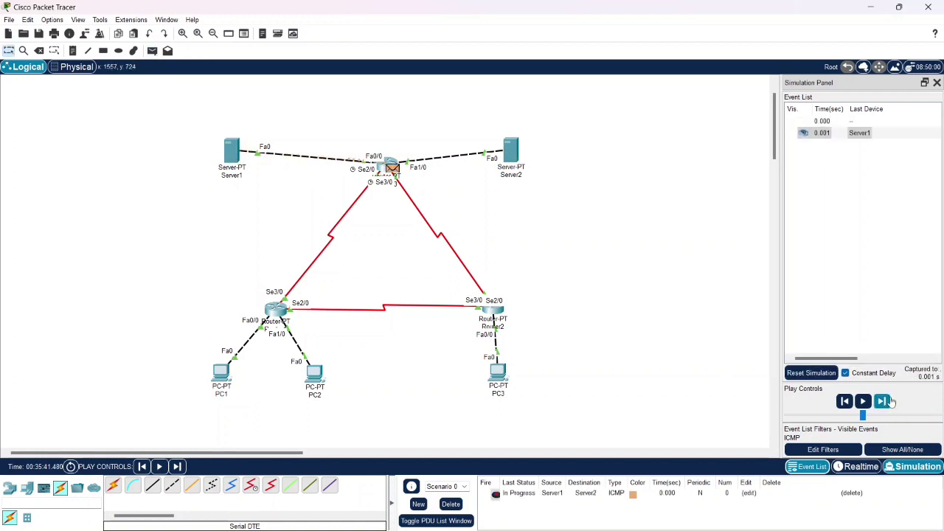
left_click(883, 402)
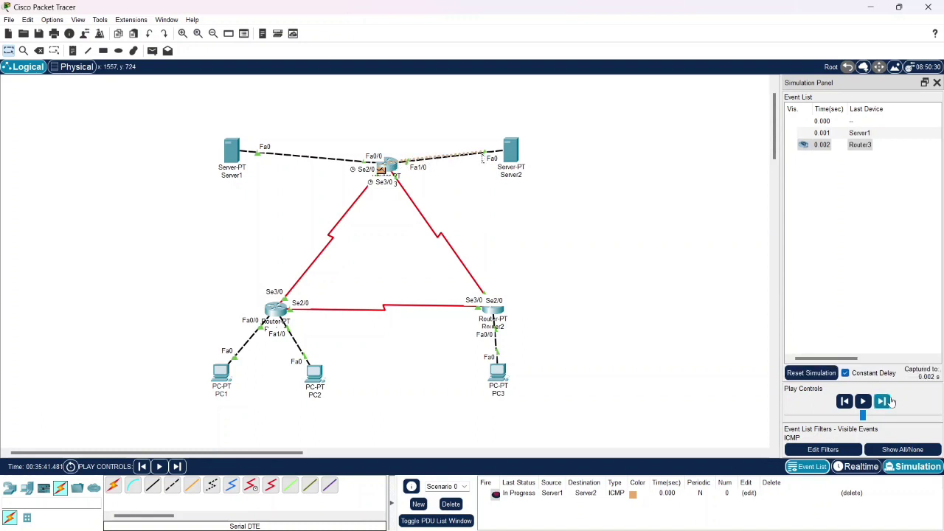
left_click(888, 402)
left_click(889, 401)
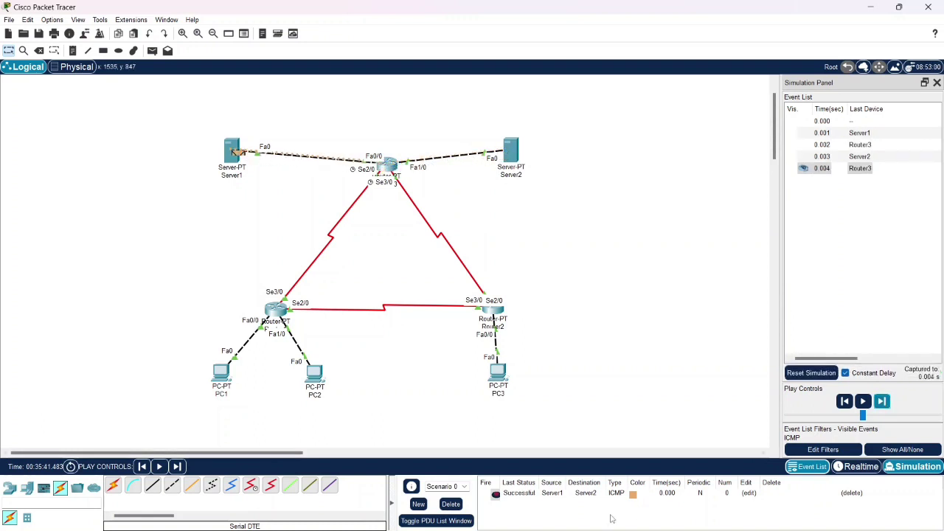
left_click(451, 504)
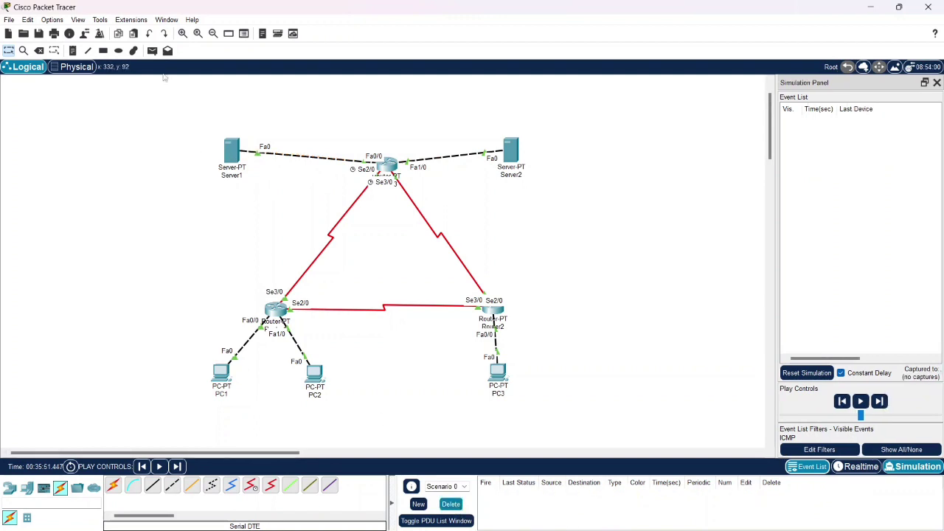
Step: Send a simple PDU from Server1 to PC1, step it through Router3 and Router1 and back, and delete the scenario
left_click(152, 50)
left_click(233, 153)
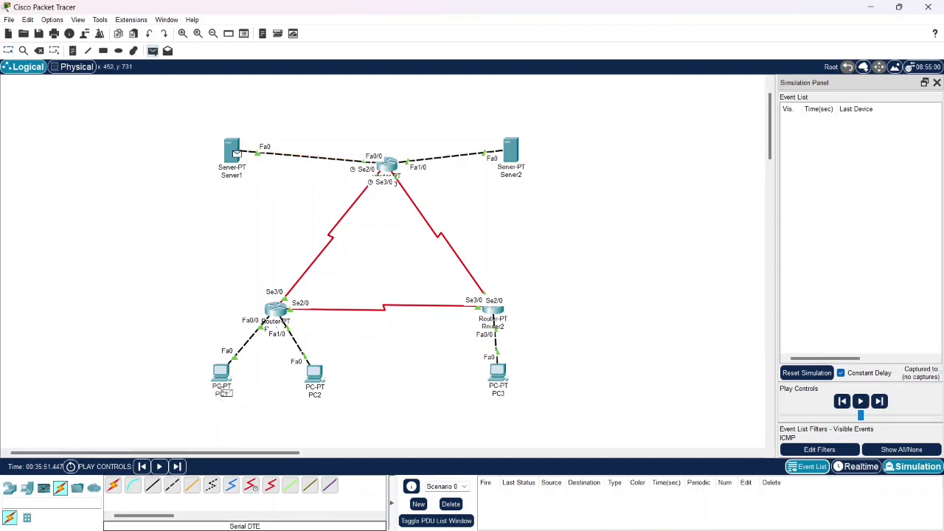
left_click(221, 374)
left_click(882, 402)
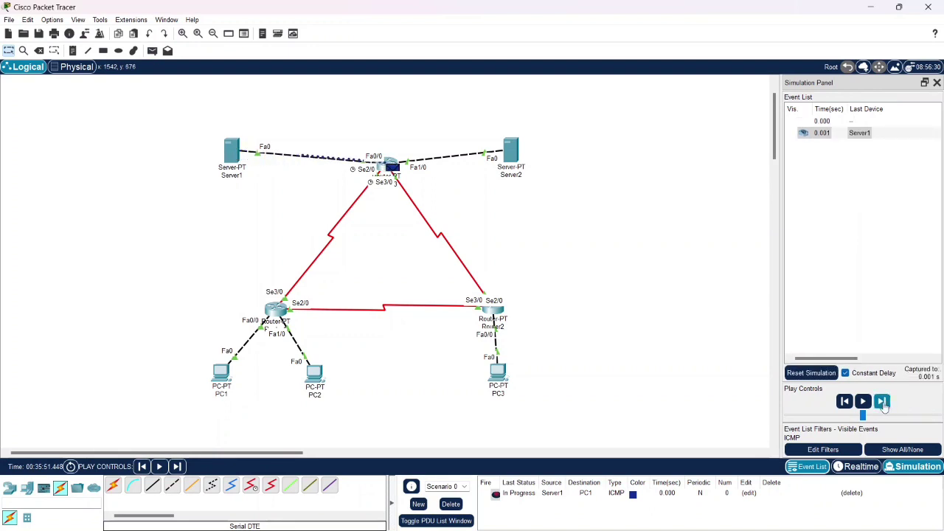
left_click(882, 401)
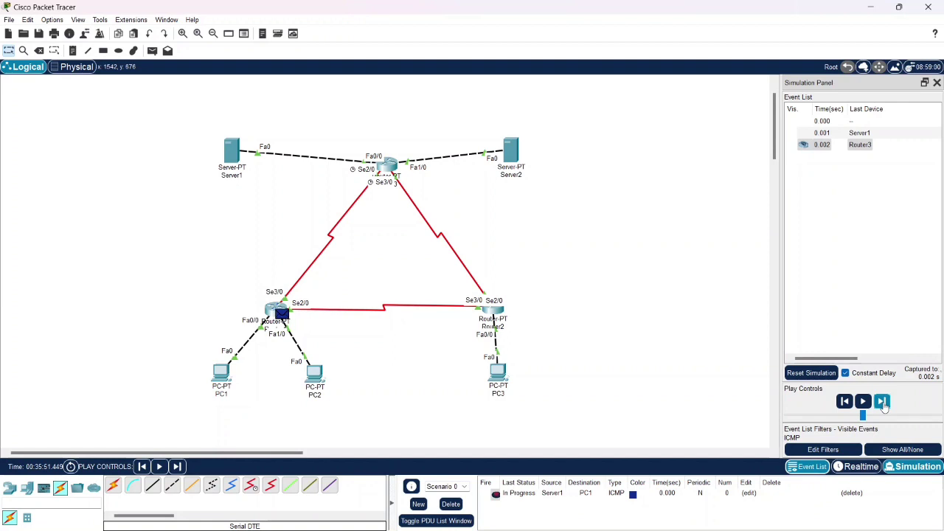
left_click(882, 402)
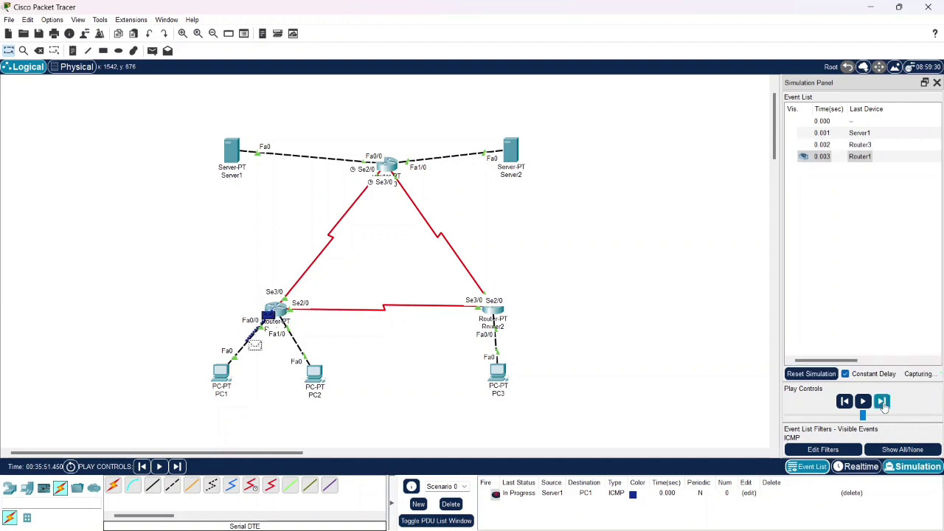
left_click(882, 402)
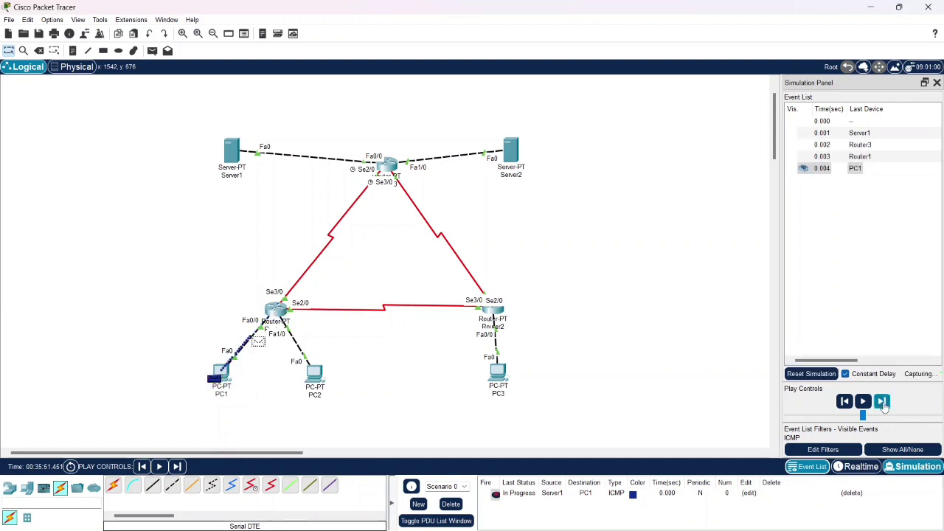
left_click(882, 401)
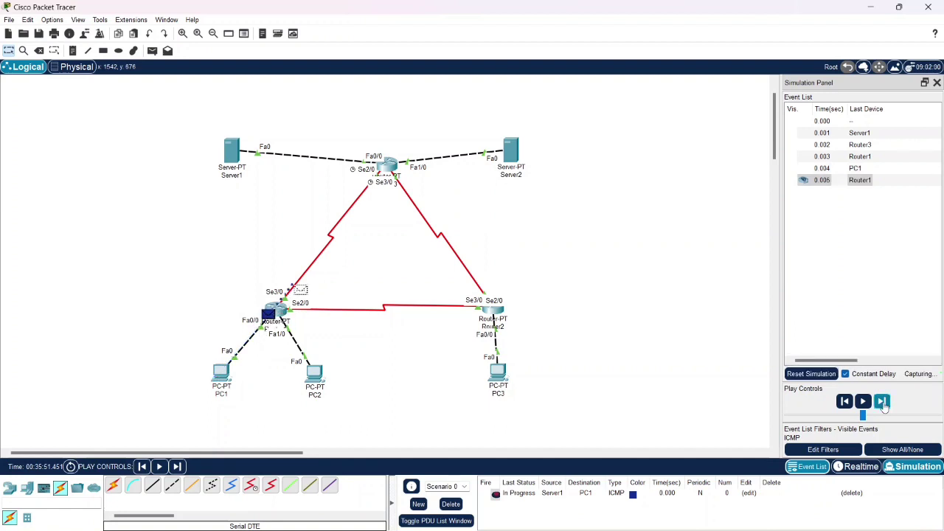
left_click(882, 401)
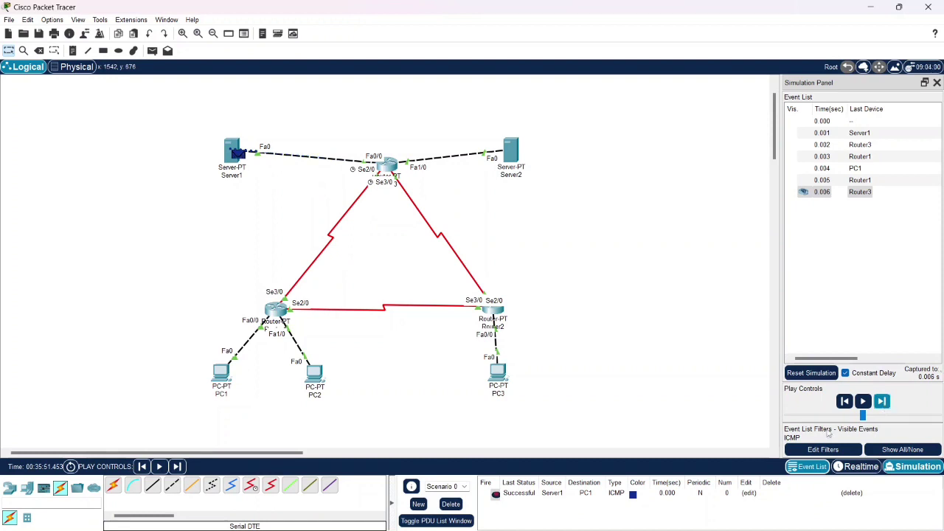
left_click(450, 504)
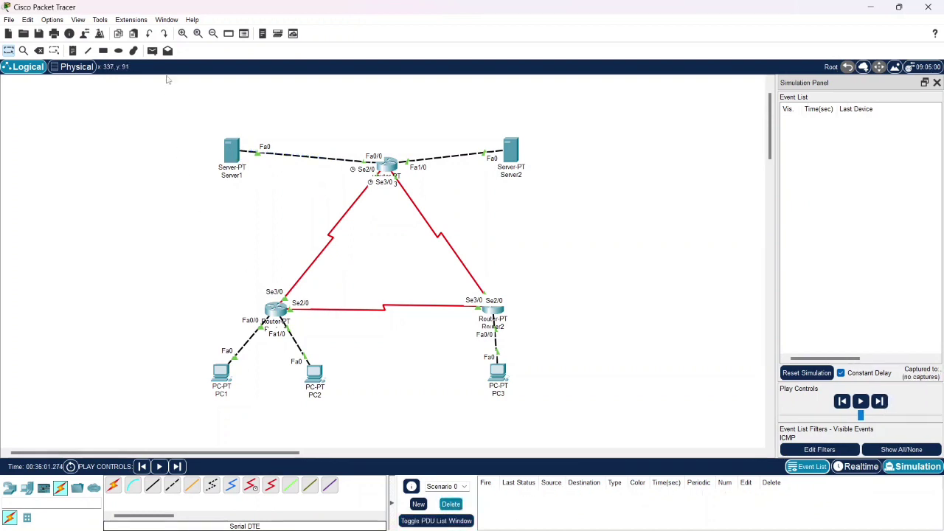
Step: Send a simple PDU from Server1 to PC2, step it through Router3 and Router1 and back, and delete the scenario
left_click(152, 51)
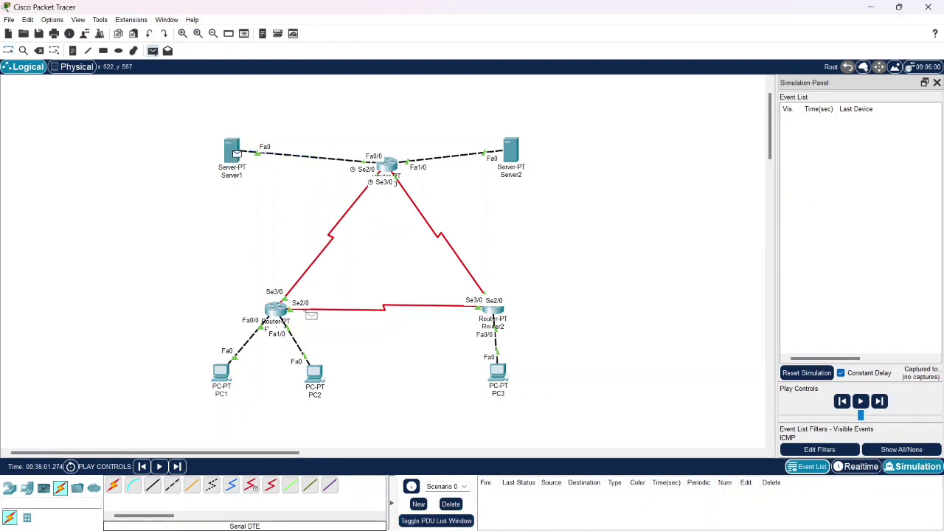
left_click(314, 372)
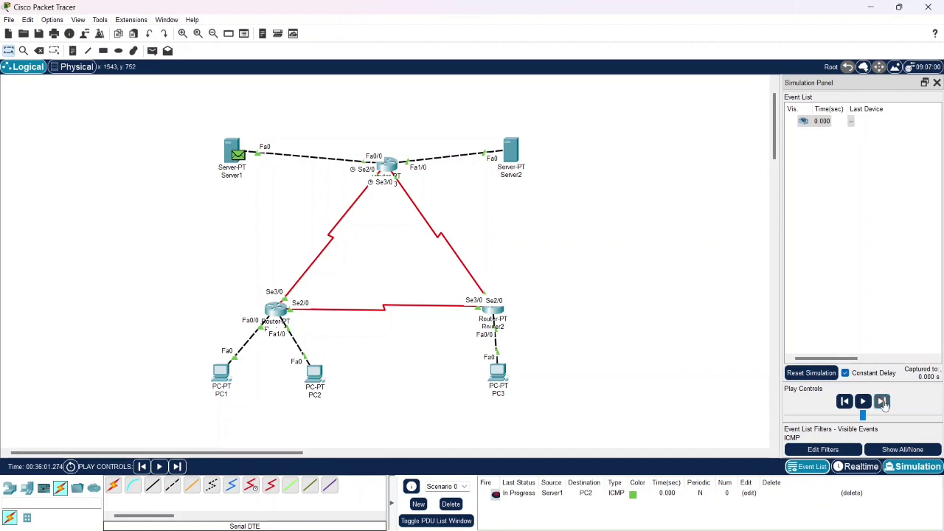
left_click(883, 401)
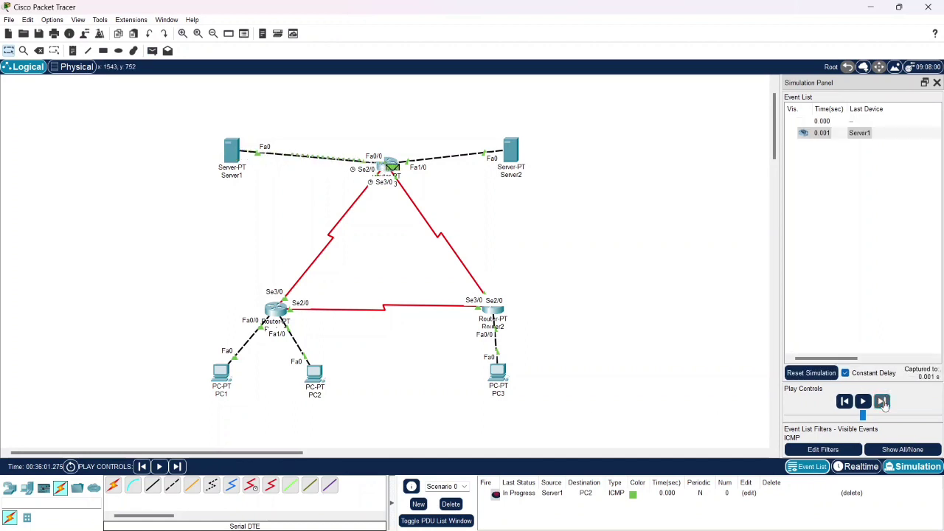
left_click(883, 401)
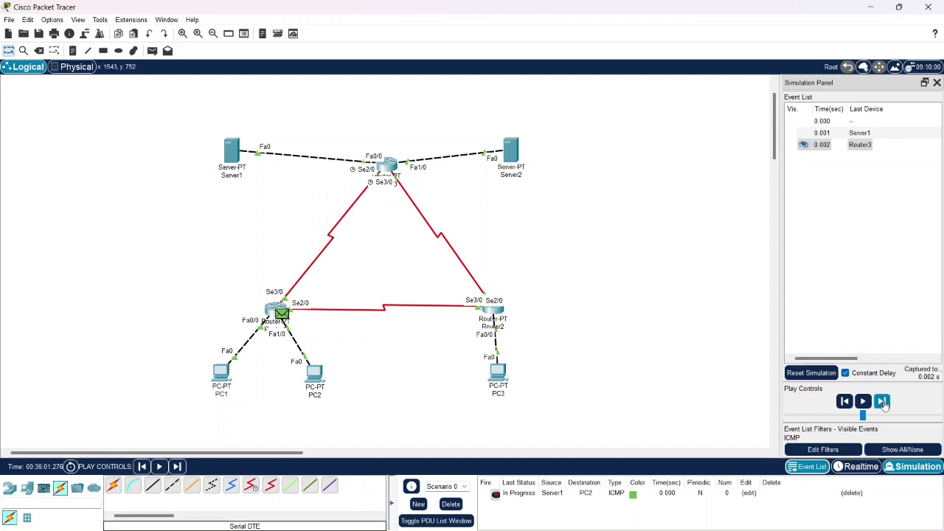
left_click(883, 402)
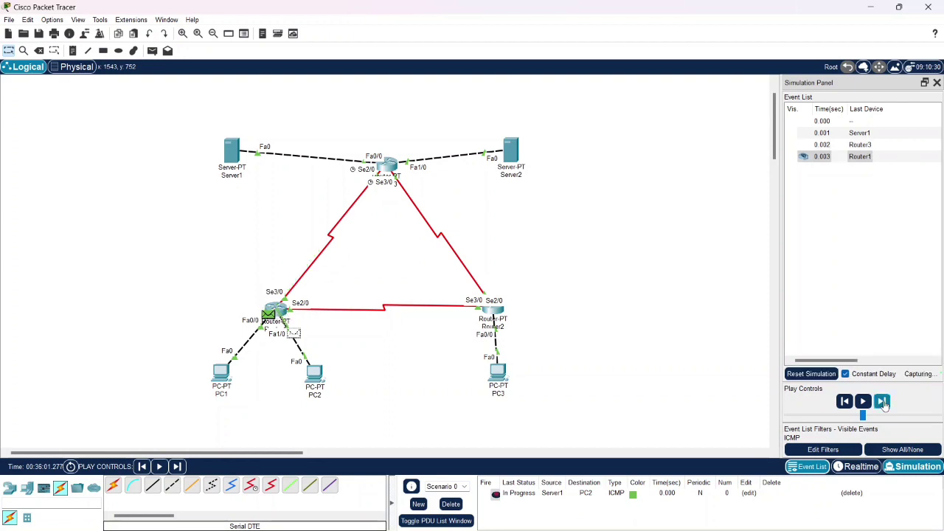
left_click(883, 401)
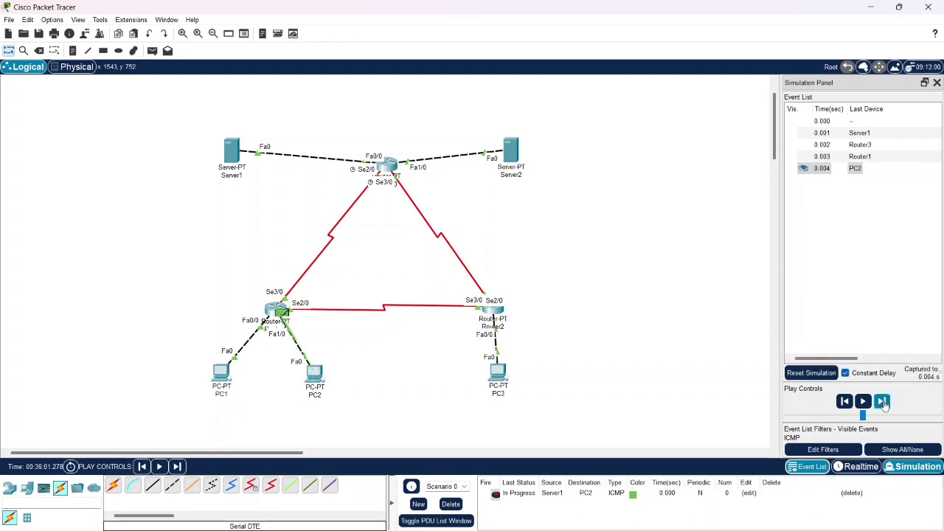
left_click(883, 401)
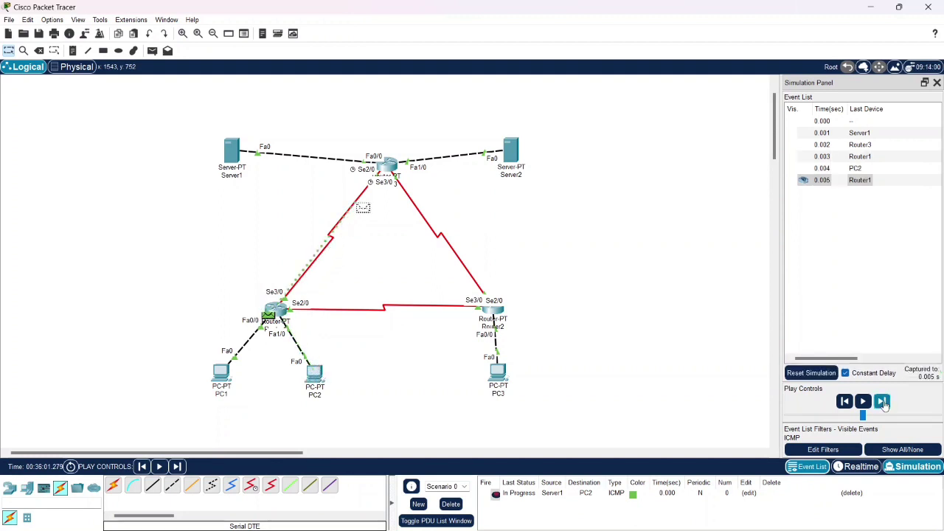
left_click(883, 401)
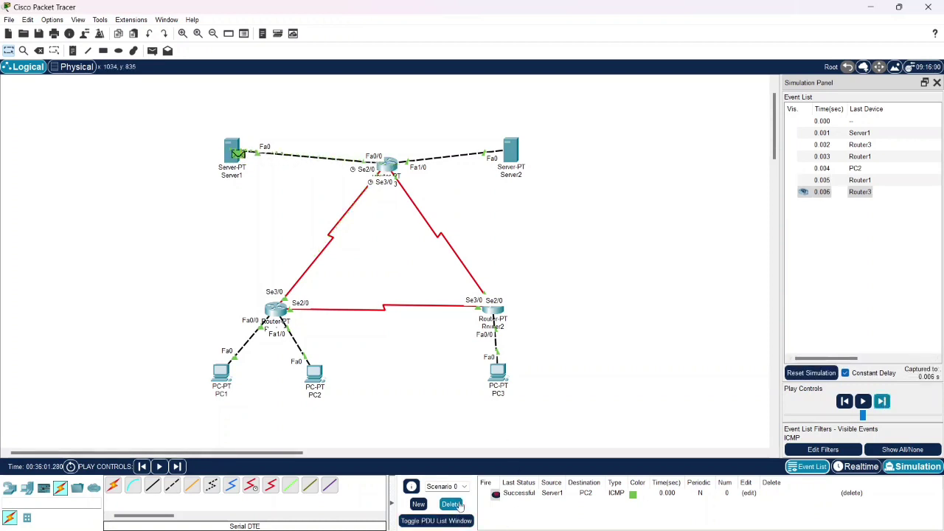
left_click(451, 504)
Step: Send a simple PDU from Server1 to PC3, step it through Router3 and Router2 and back, and delete the scenario
left_click(151, 50)
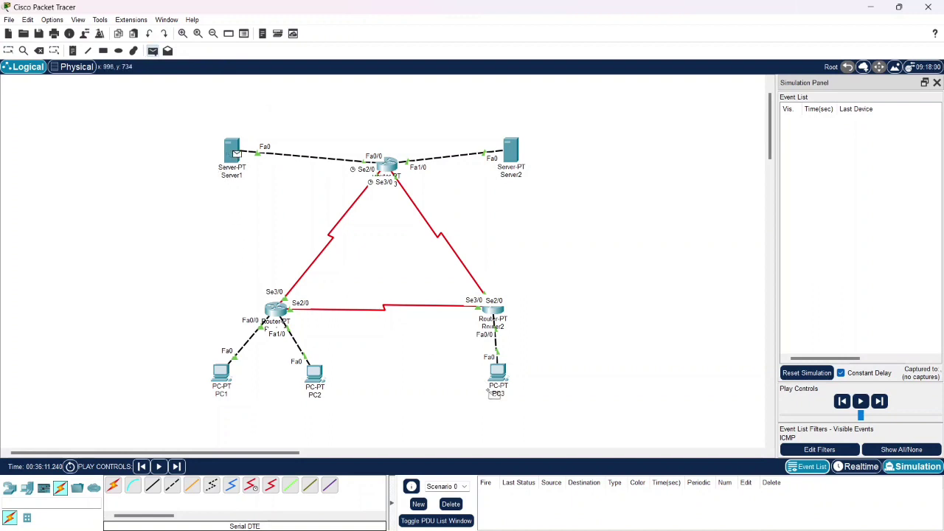
left_click(499, 373)
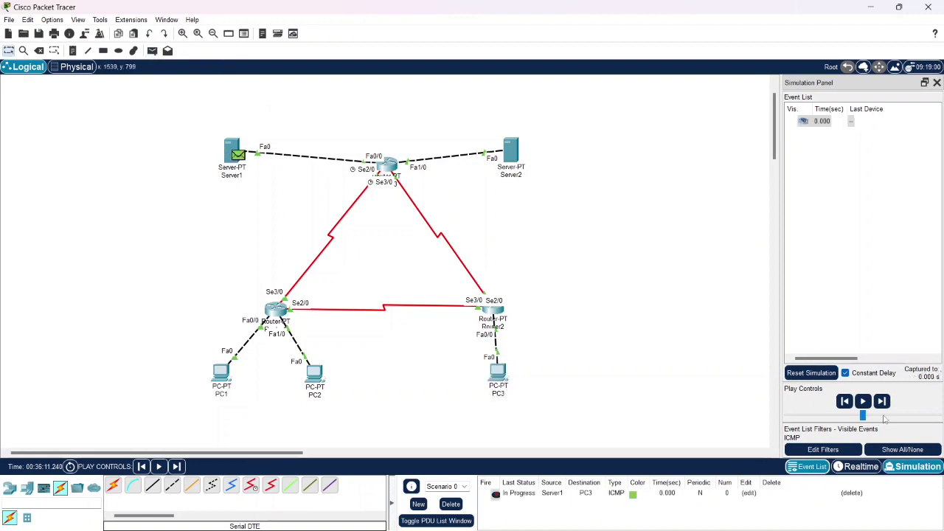
left_click(881, 401)
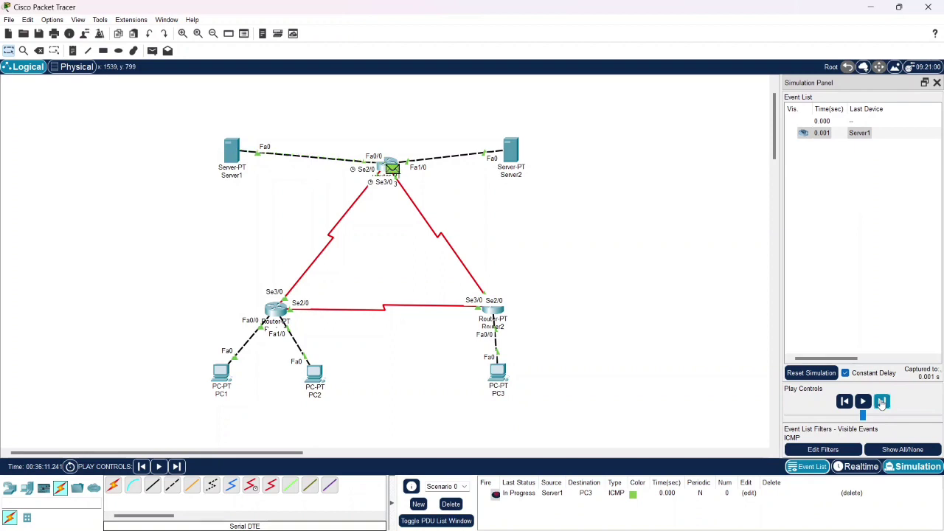
left_click(882, 402)
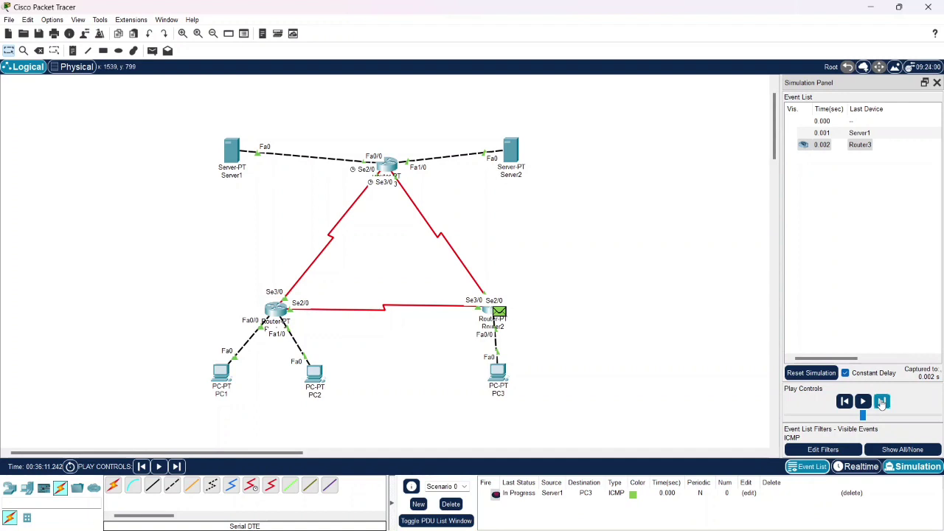
left_click(882, 401)
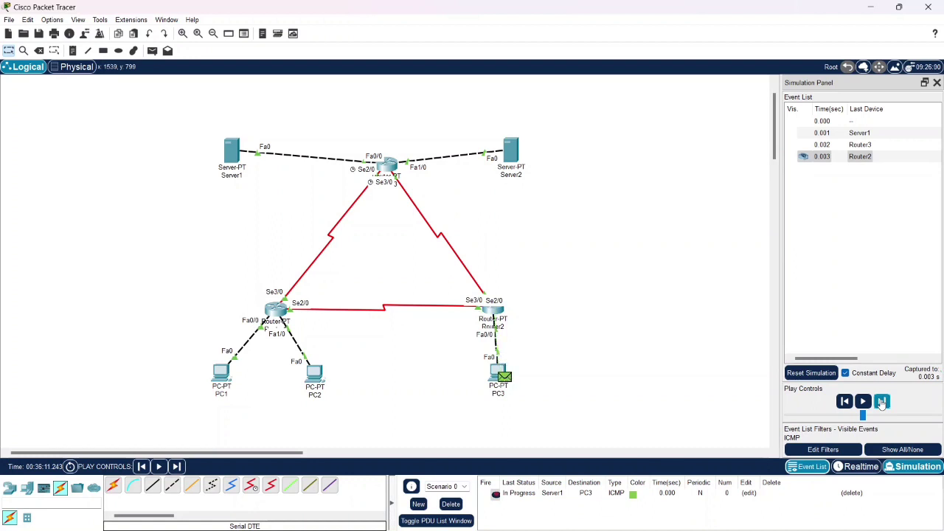
left_click(882, 402)
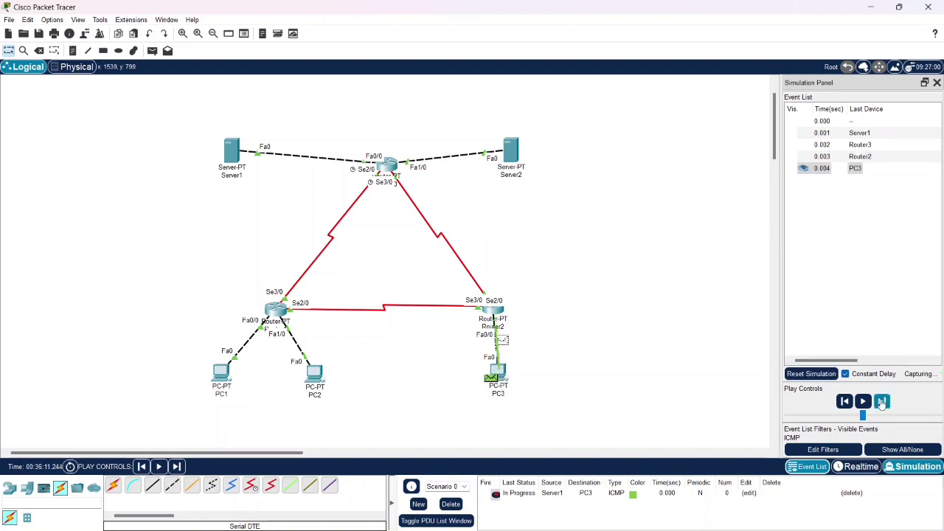
left_click(881, 402)
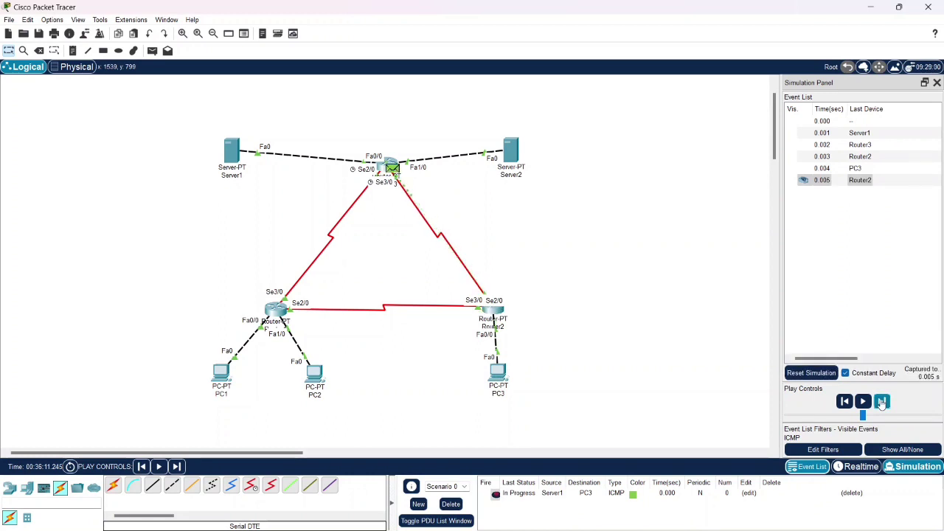
left_click(882, 401)
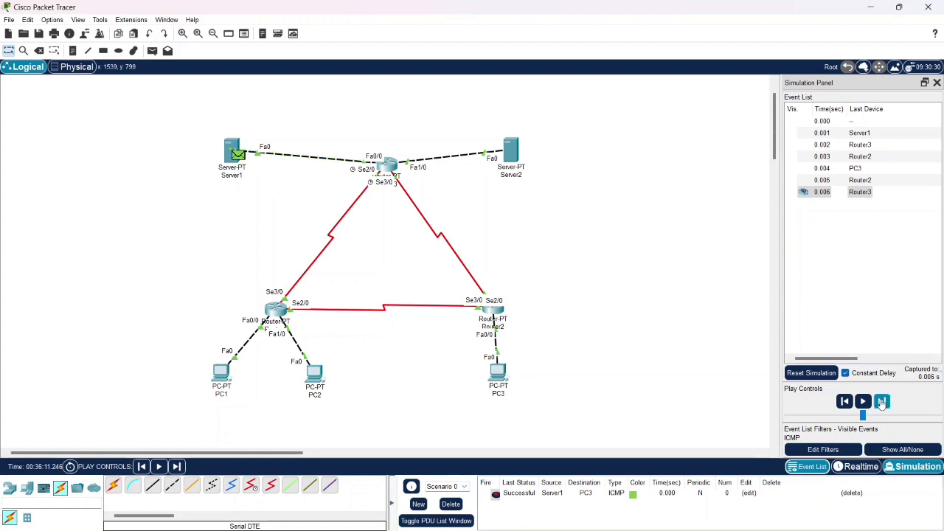
left_click(451, 504)
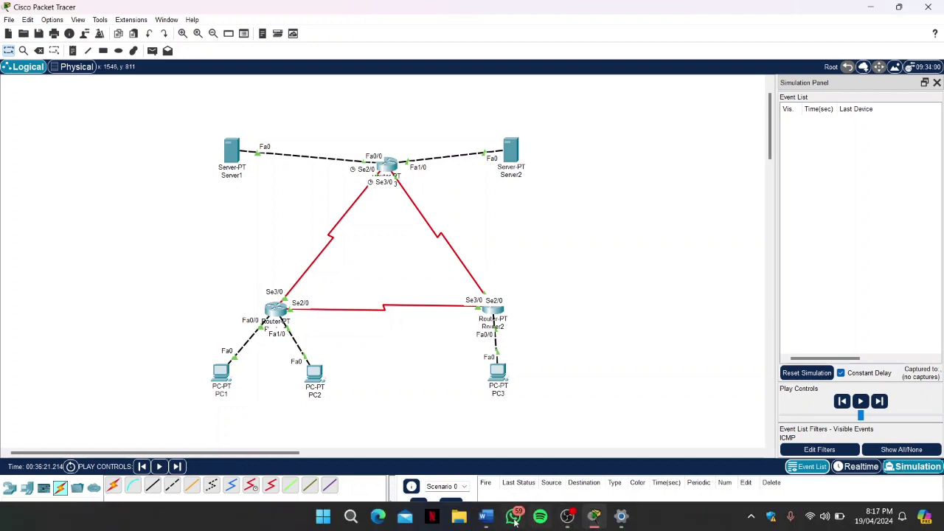
Step: Check the next task in the Word document, then return to Packet Tracer and put the network in Realtime mode
left_click(485, 517)
scroll(514, 396, "down", 1)
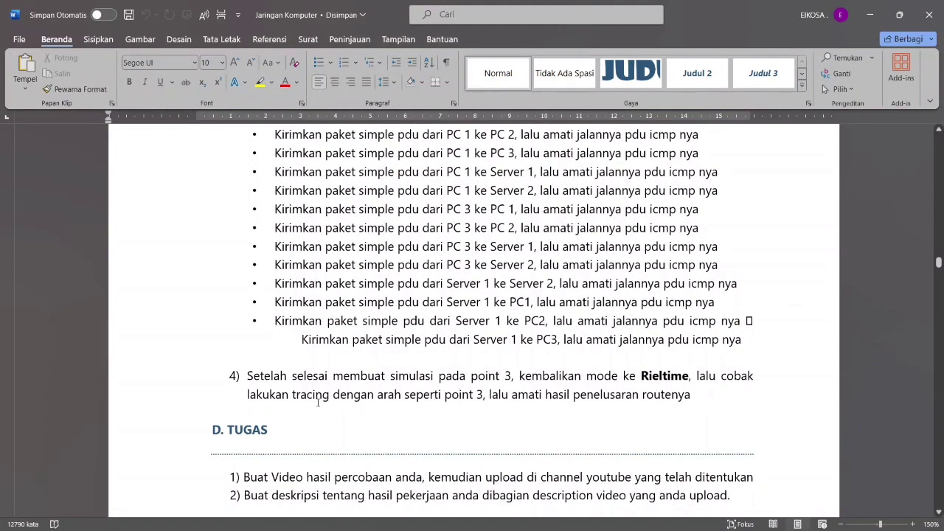
left_click(871, 15)
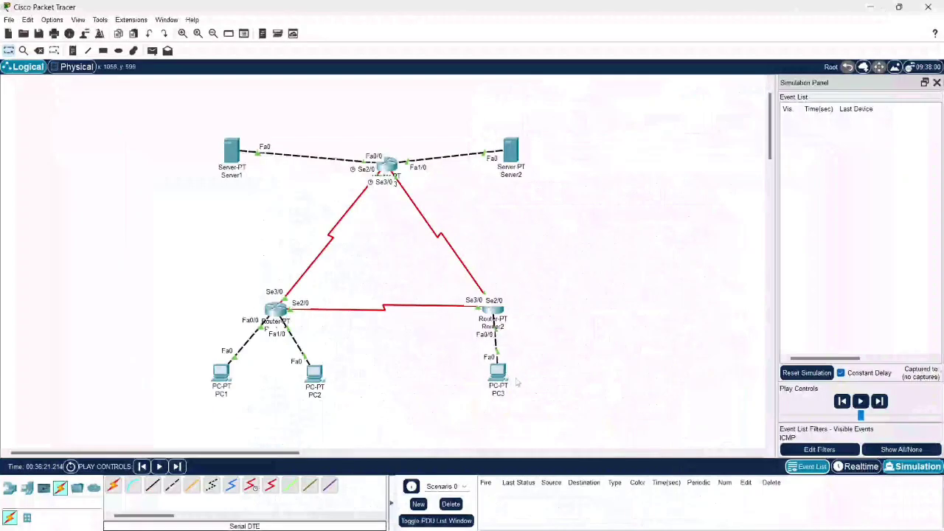
left_click(857, 467)
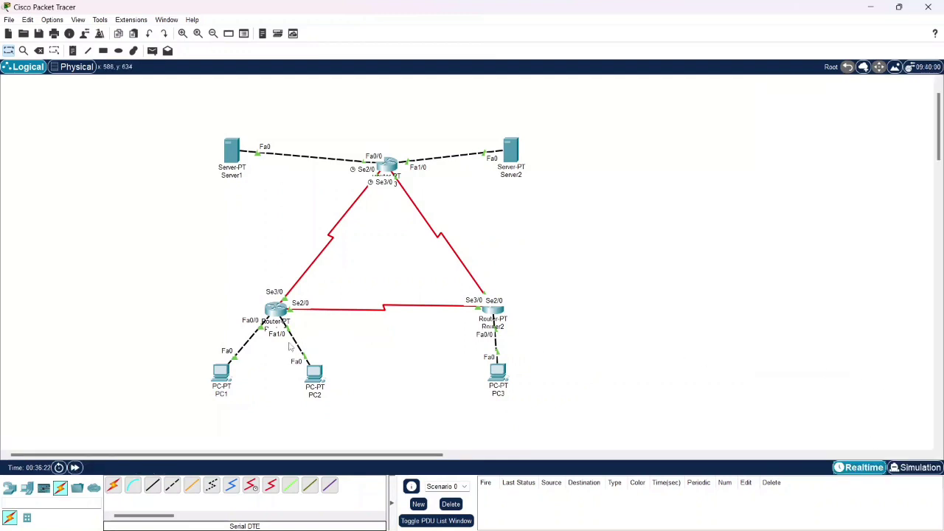
Step: Open the command prompt on PC1 and trace the route to 192.168.1.126 with tracert
left_click(221, 373)
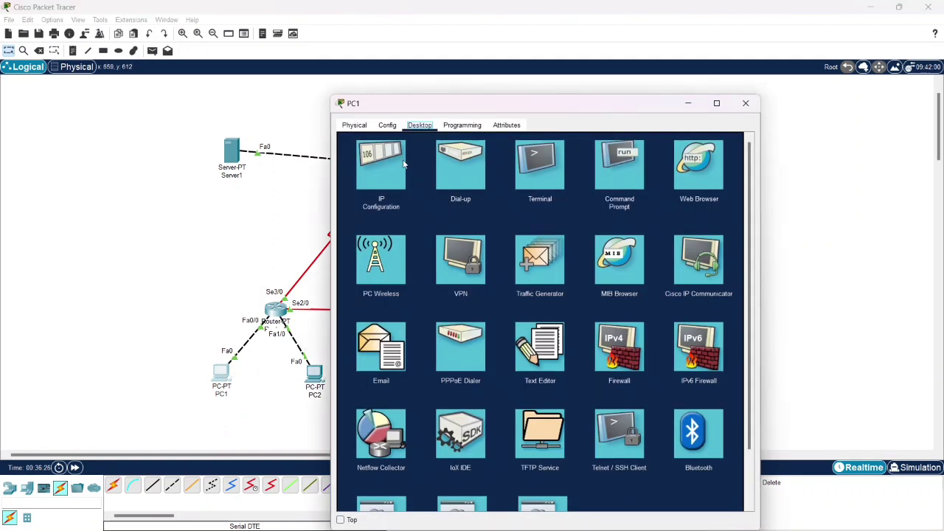
left_click(633, 169)
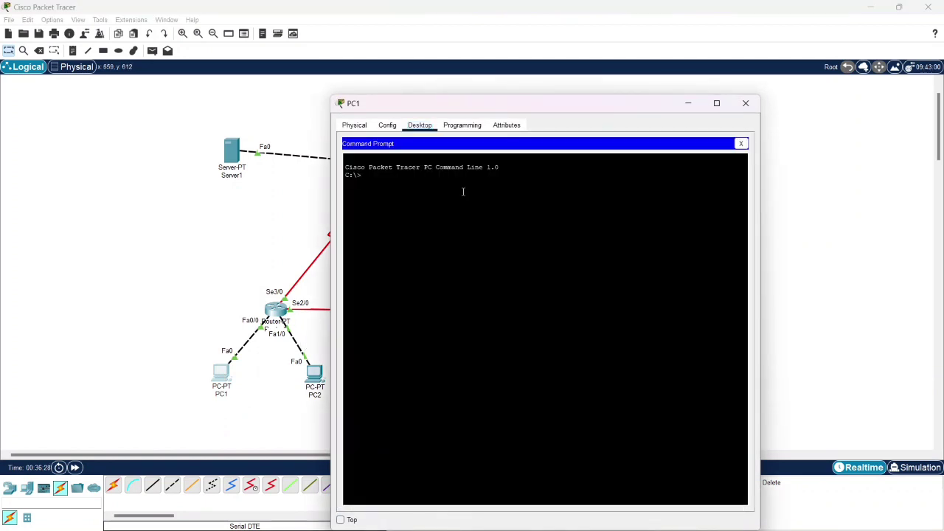
type("tracert")
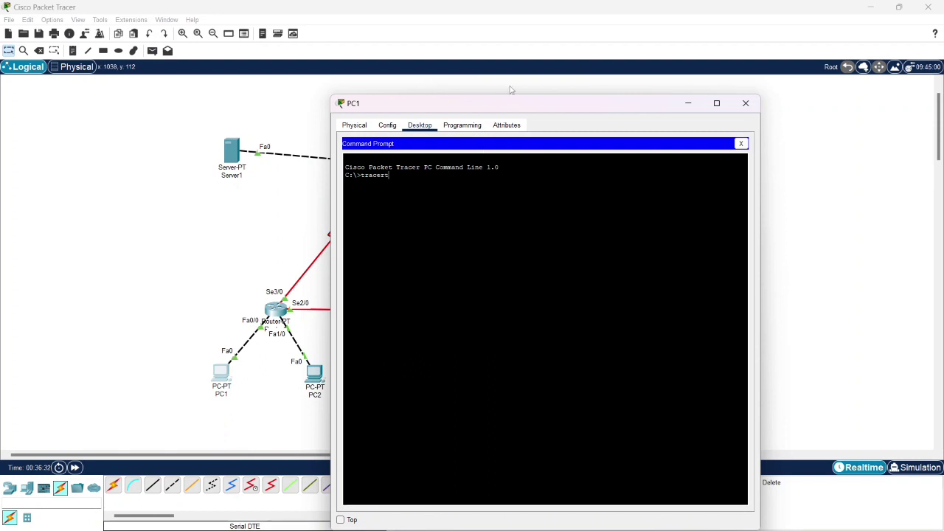
left_click_drag(506, 106, 650, 70)
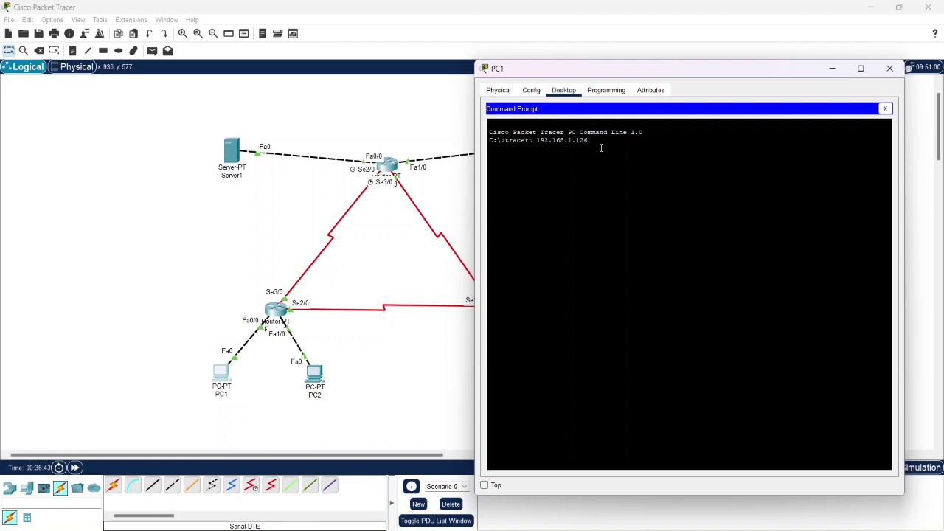
key("Return")
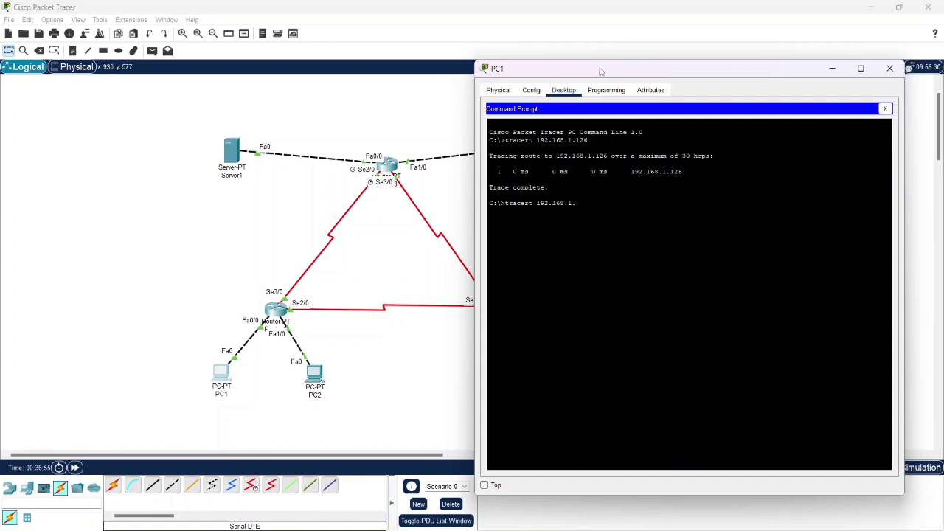
Step: Trace the routes from PC1 to 192.168.1.253 and 33.33.33.3
left_click_drag(602, 71, 655, 71)
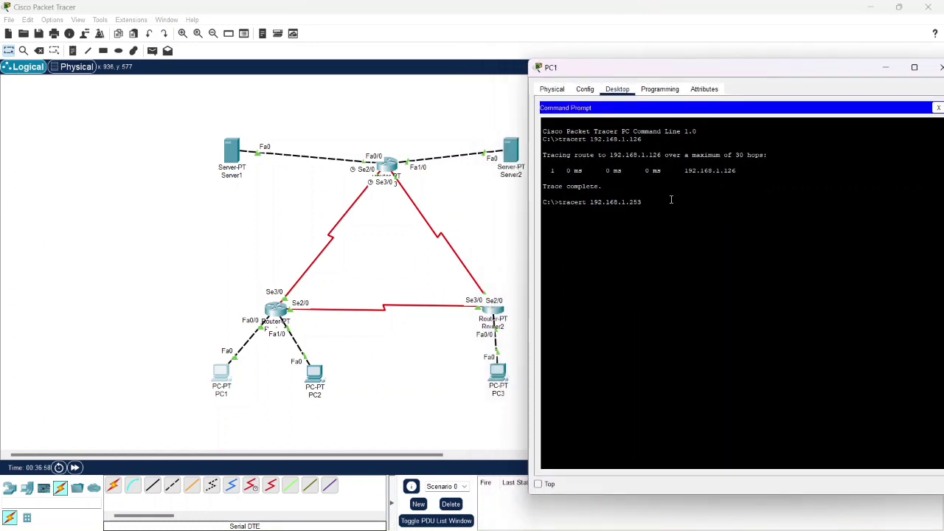
key("Return")
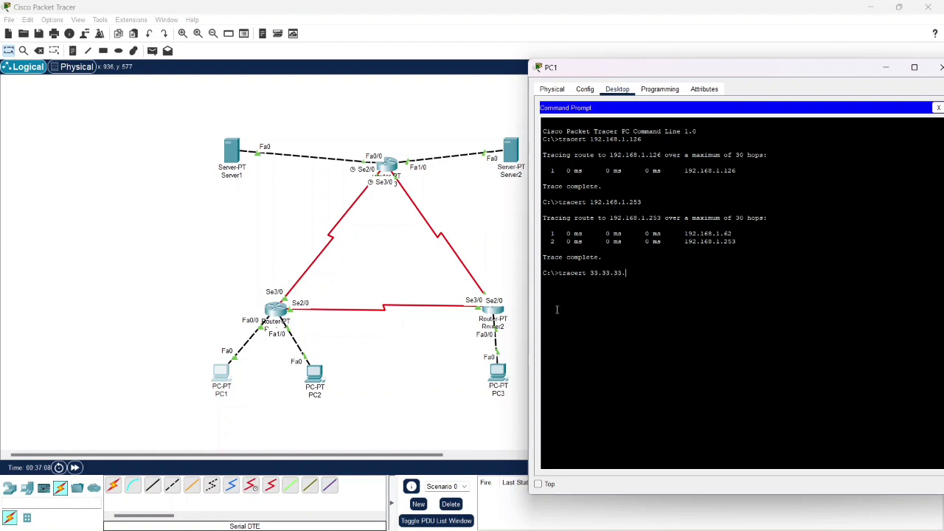
key("Return")
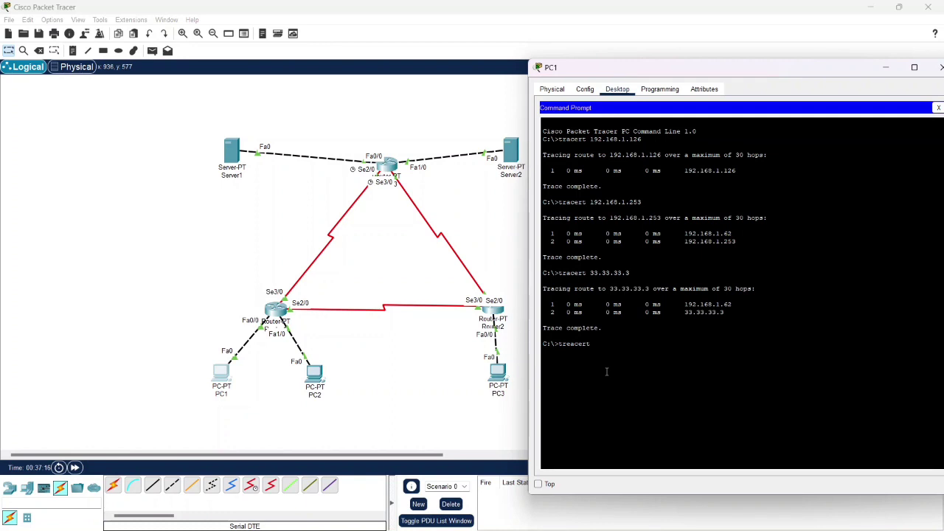
Step: Trace the route from PC1 to 43.43.43.3 and minimize the PC1 window
type("43.43.43.3")
key("Return")
type("tr")
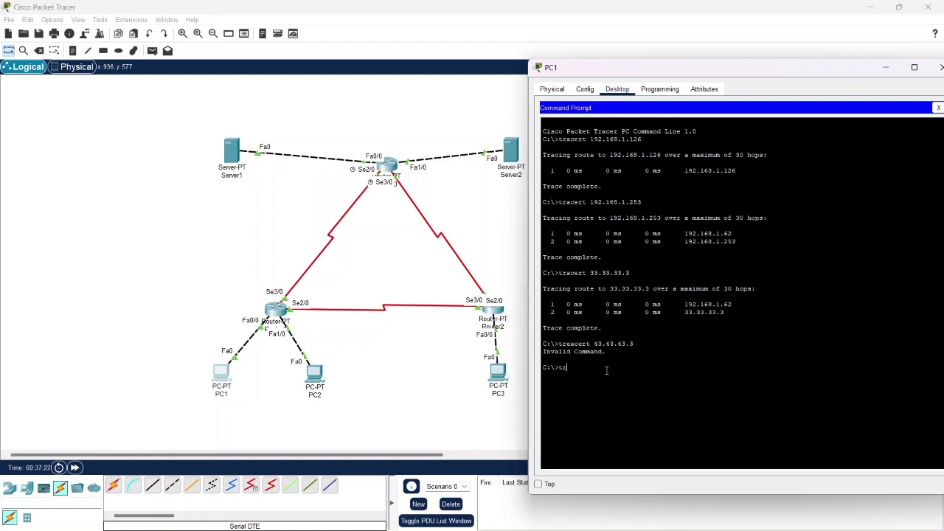
type("a")
type("cr")
type("t 43..43")
type(".43.")
type("43")
key("BackSpace")
key("BackSpace")
key("BackSpace")
key("BackSpace")
key("BackSpace")
key("BackSpace")
key("BackSpace")
key("BackSpace")
key("BackSpace")
type("43.43.3")
key("Return")
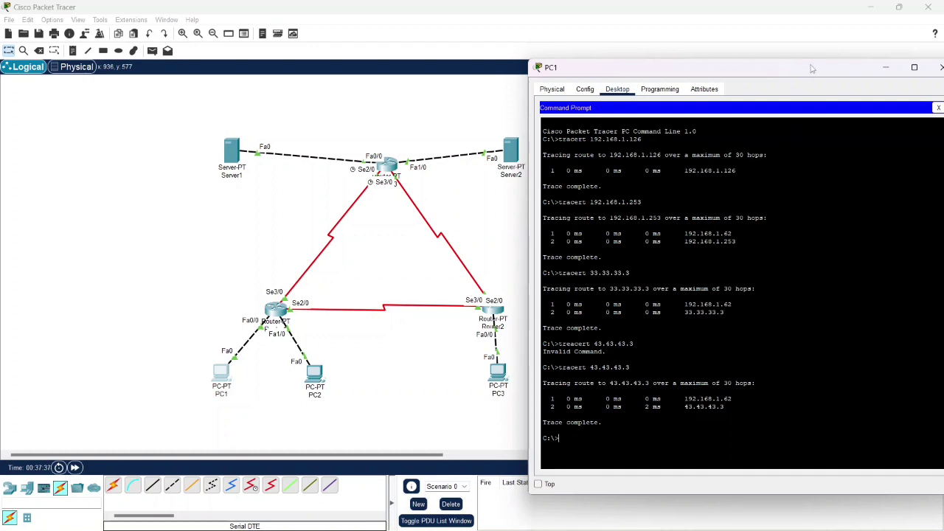
left_click_drag(814, 68, 560, 129)
left_click(689, 127)
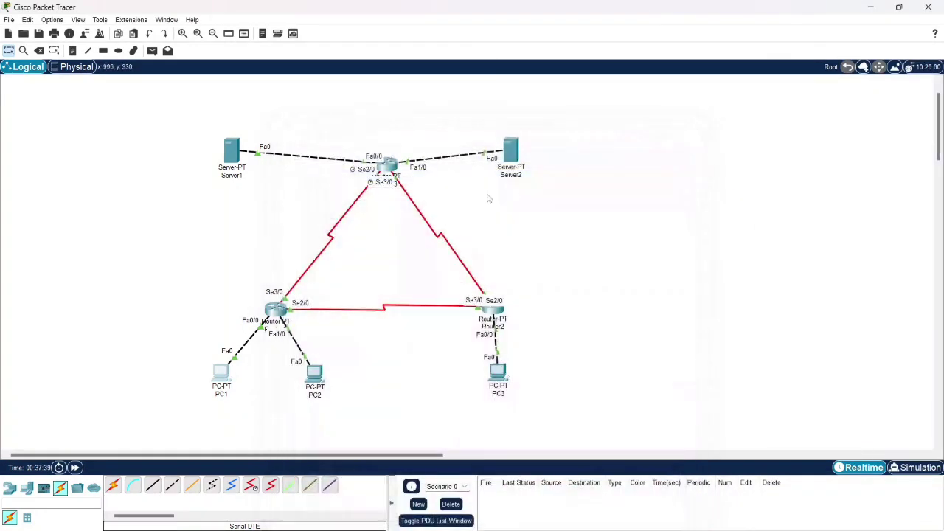
Step: Open the command prompt on PC3
scroll(386, 259, "down", 2)
scroll(386, 259, "up", 4)
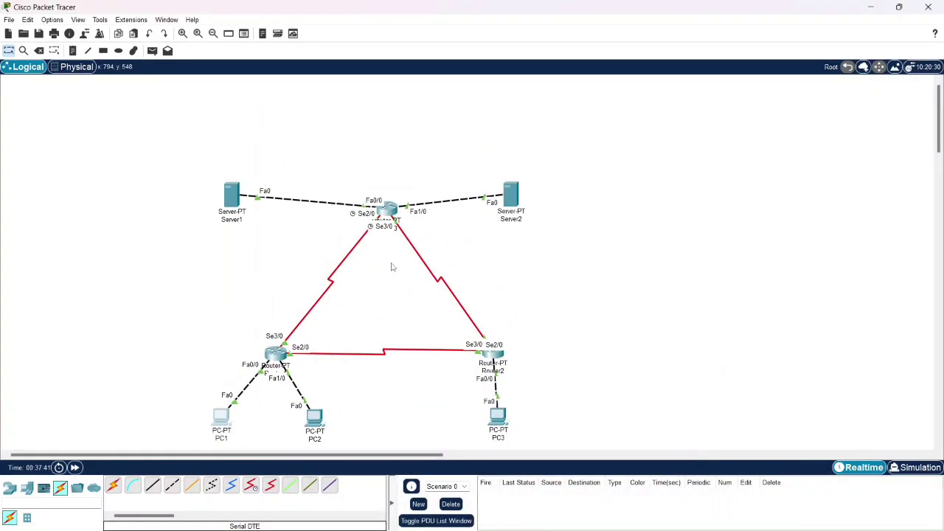
scroll(392, 267, "down", 1)
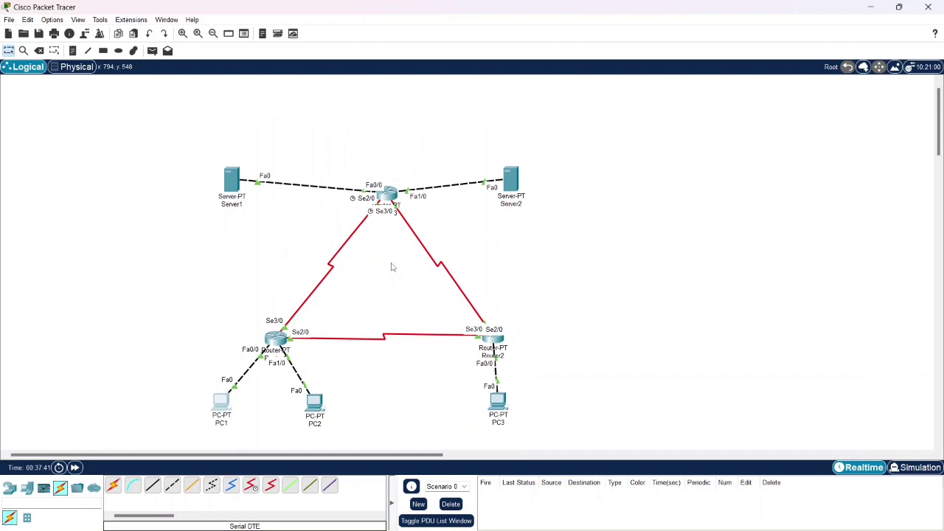
left_click(509, 408)
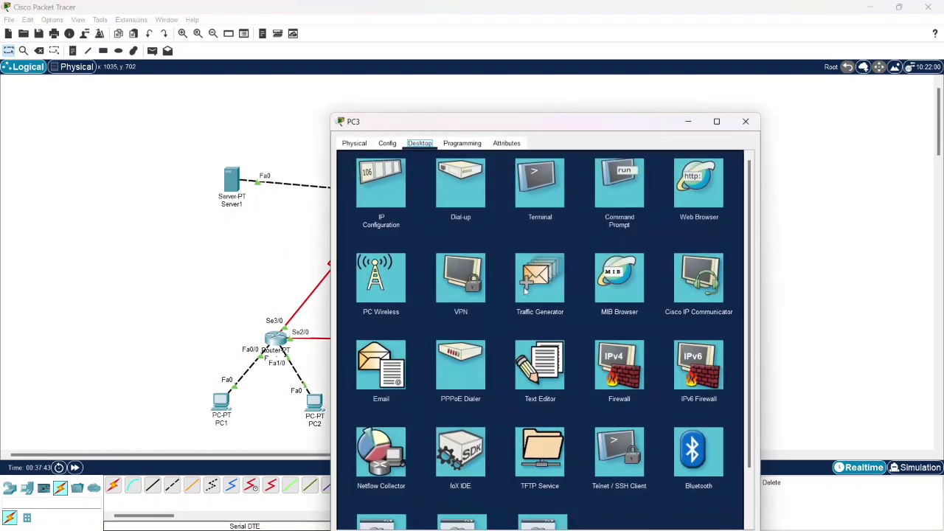
left_click(619, 190)
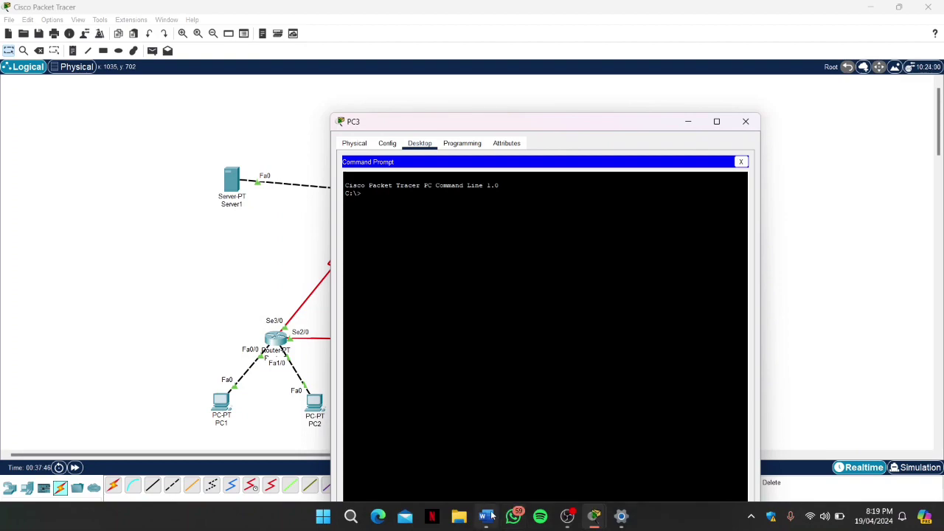
Step: Check the list of required PDU routes in the Word document and trace the route from PC3 to 192.168.1.62 with tracert
left_click(489, 517)
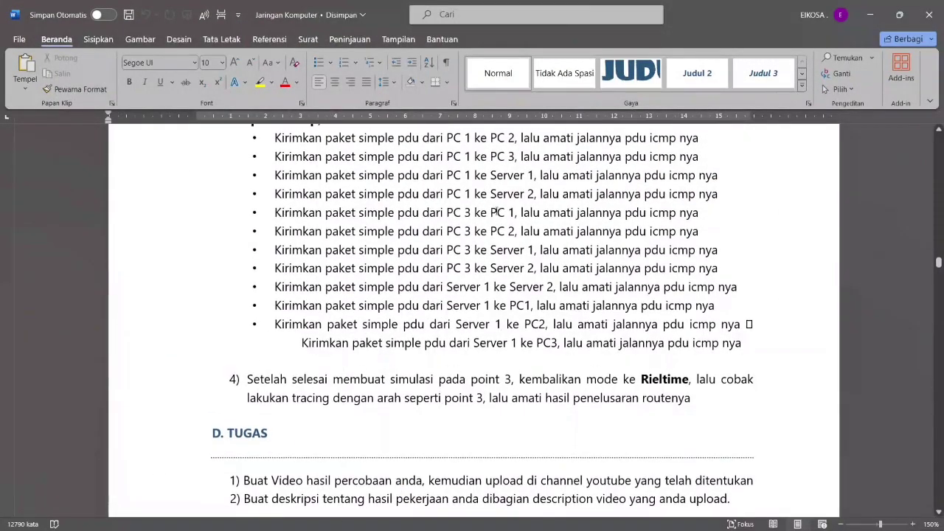
left_click(871, 14)
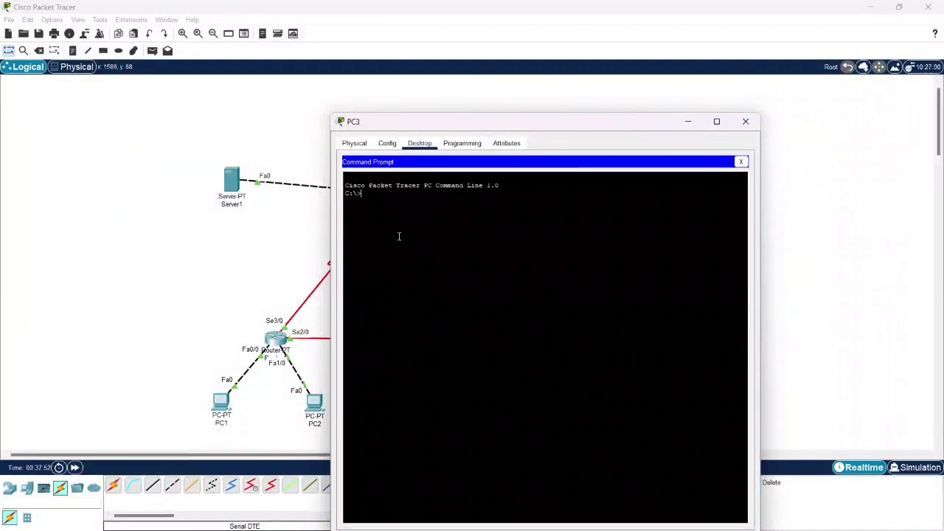
type("acert 192.1")
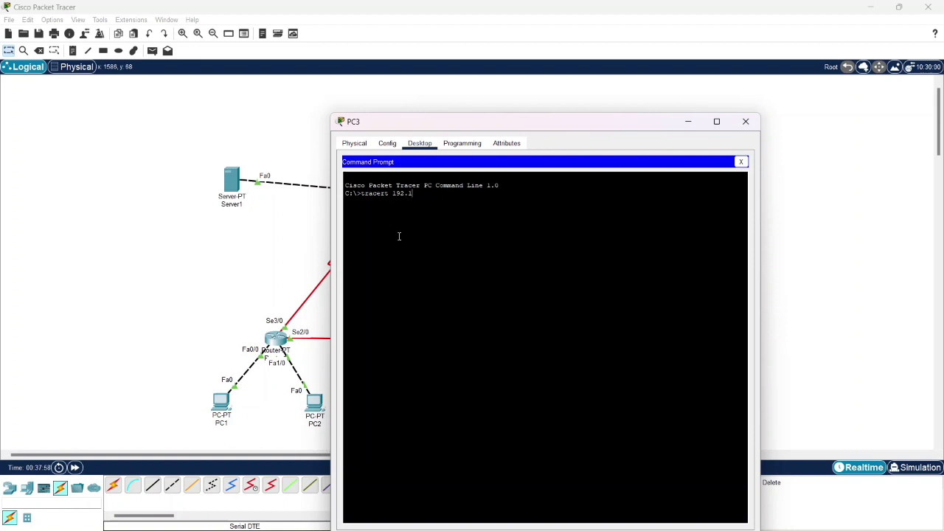
type("68.1.62")
key("Return")
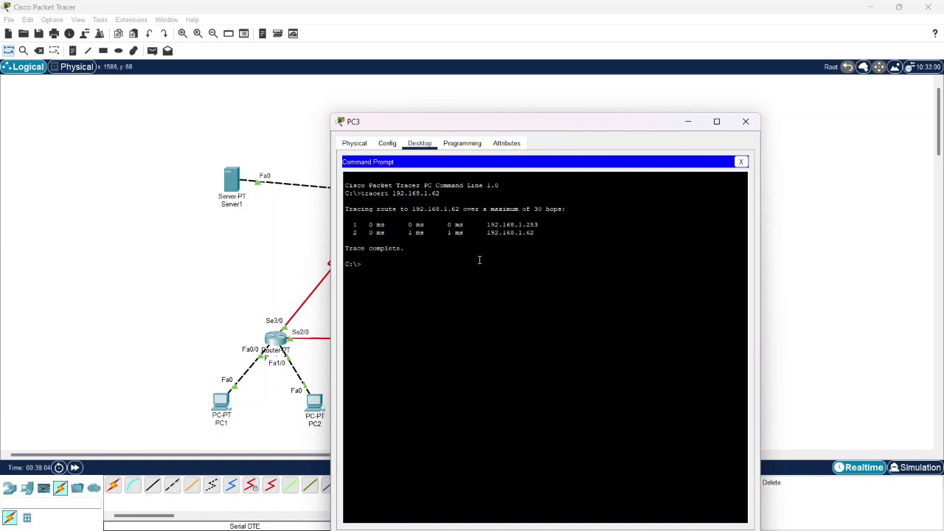
Step: Trace the route from PC3 to 192.168.1.126
type("tracert")
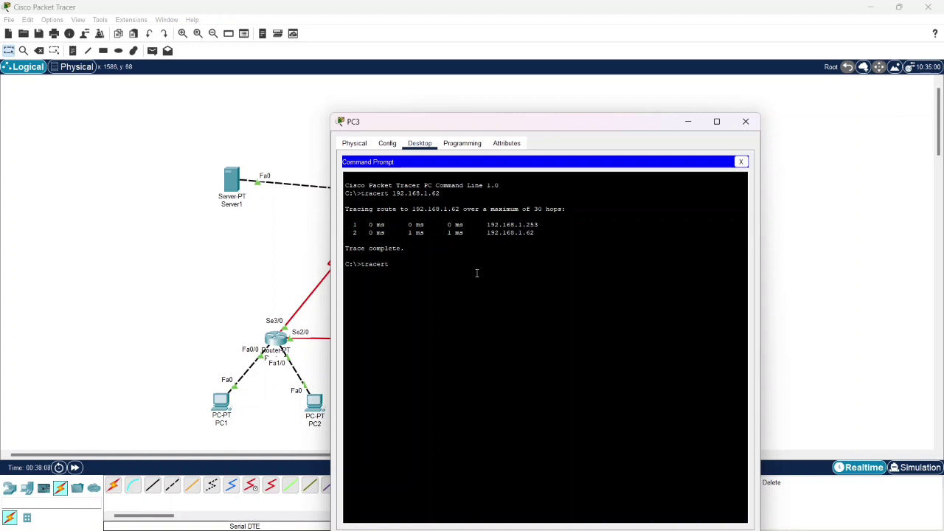
type(" 192.168.1.126")
key("Return")
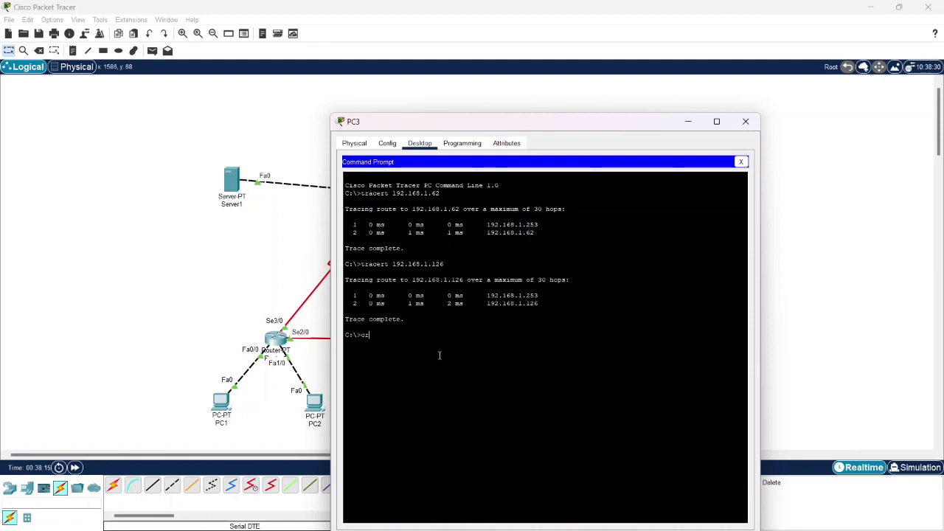
Step: Trace the route from PC3 to 33.33.33.3
type("tracert")
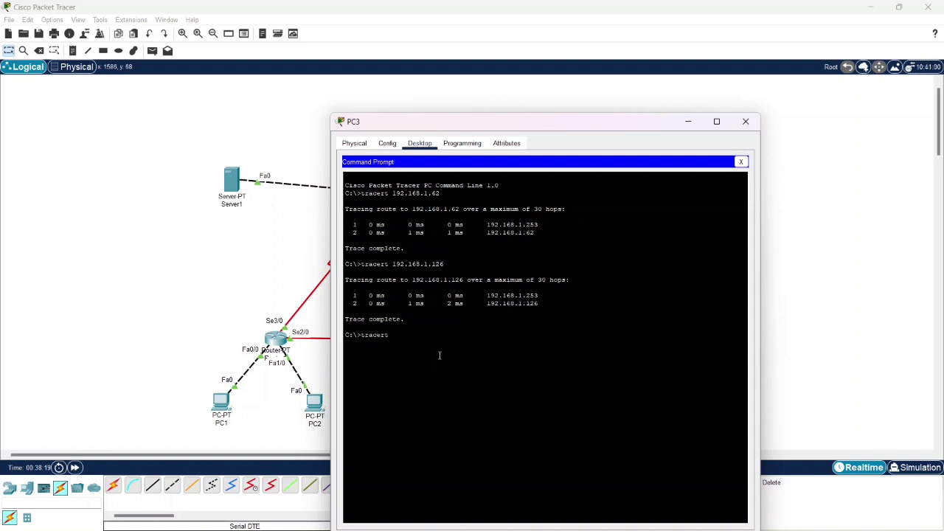
type(" 192.")
key("BackSpace")
key("BackSpace")
key("BackSpace")
key("BackSpace")
type("33.33.33.3")
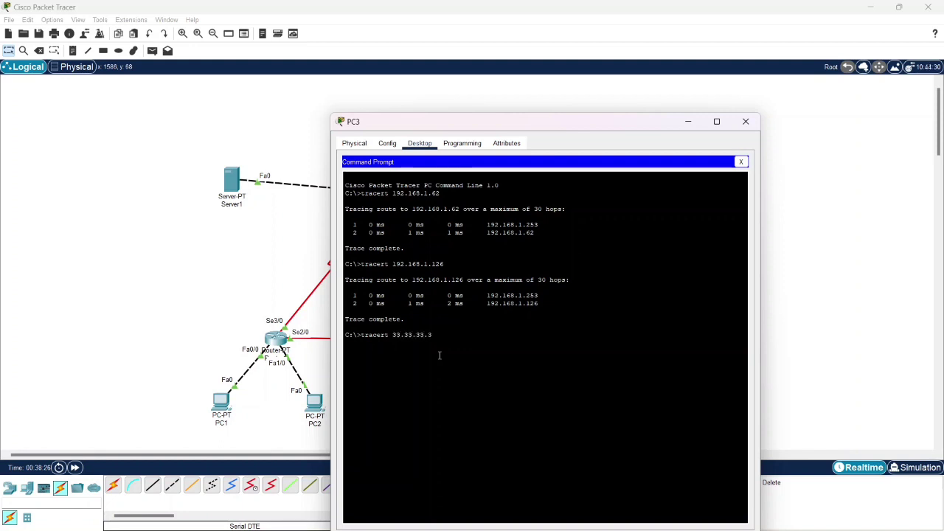
key("Return")
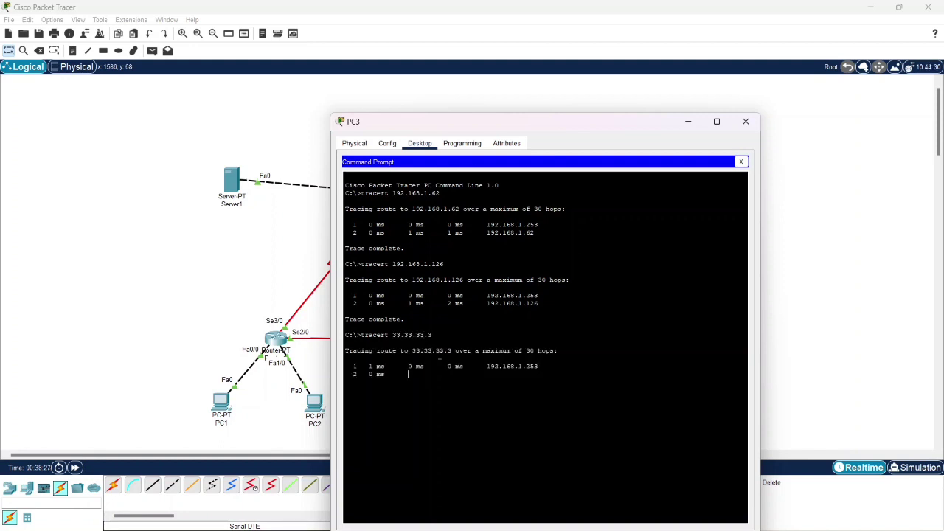
Step: Trace the route from PC3 to 43.43.43.3 and close the PC3 window
type("tracer")
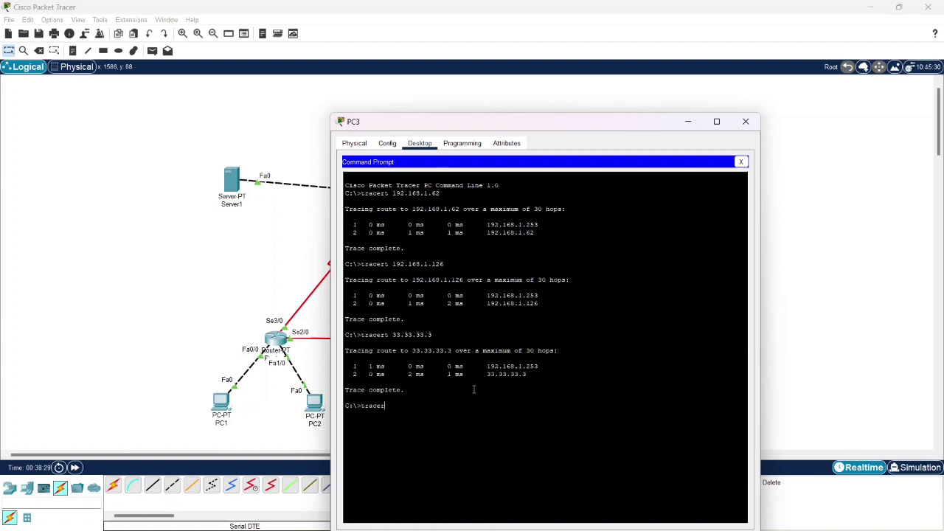
type("t 43.43.43.3")
key("Return")
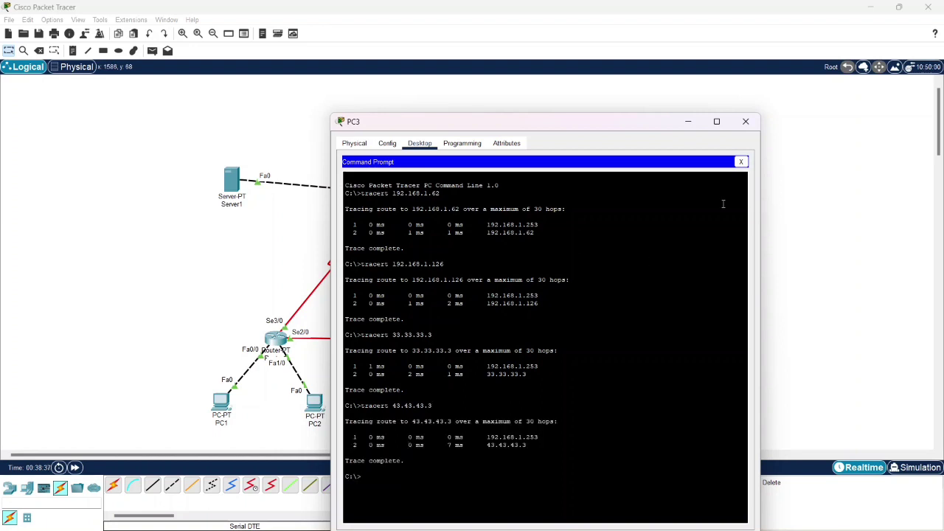
left_click(745, 121)
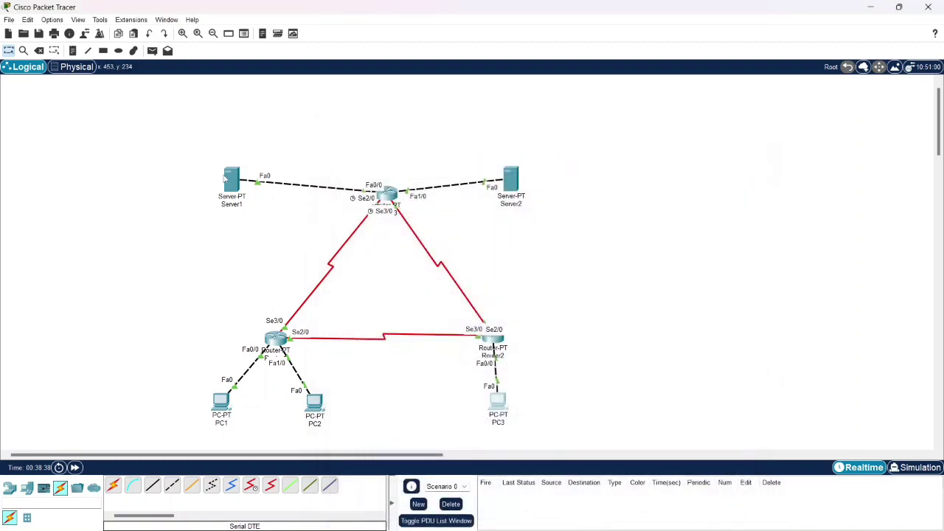
Step: Open the command prompt on Server1 and trace the route to 43.43.43.3 with tracert
left_click(231, 179)
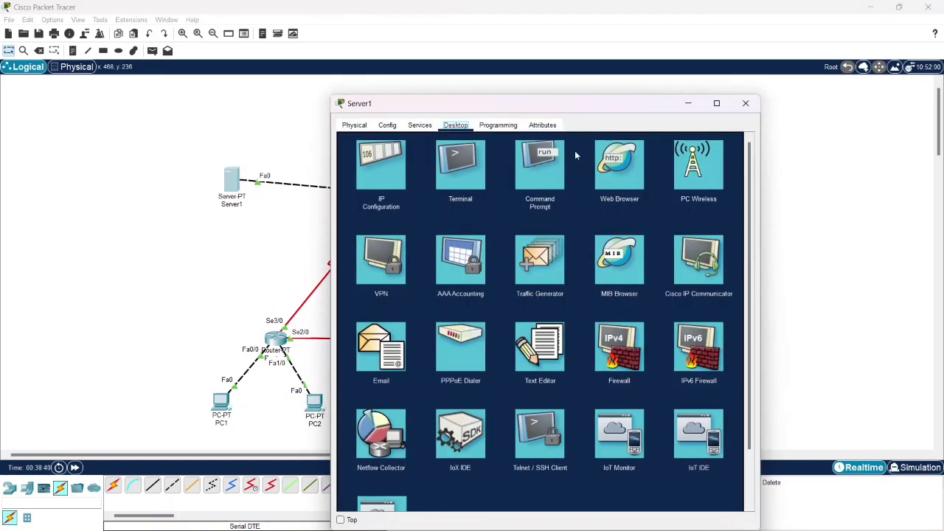
left_click(545, 171)
left_click_drag(599, 109, 798, 90)
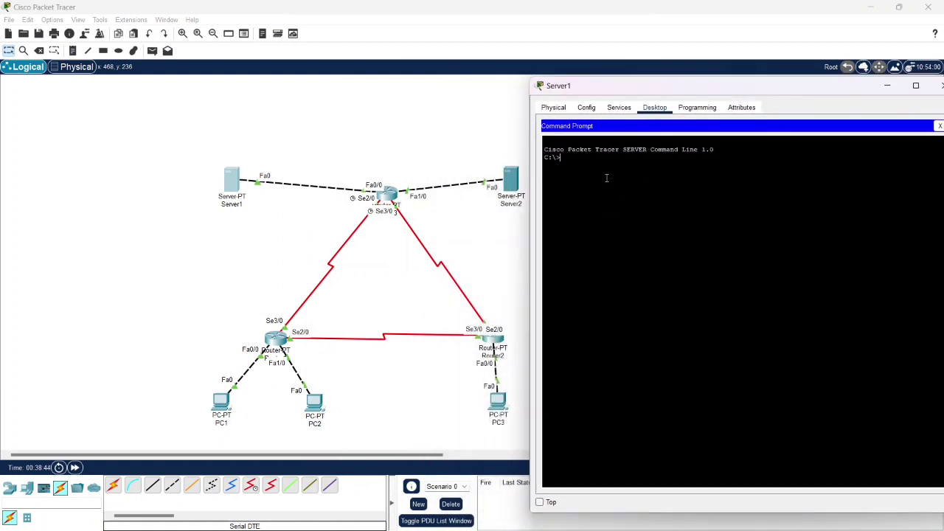
type("tracert ")
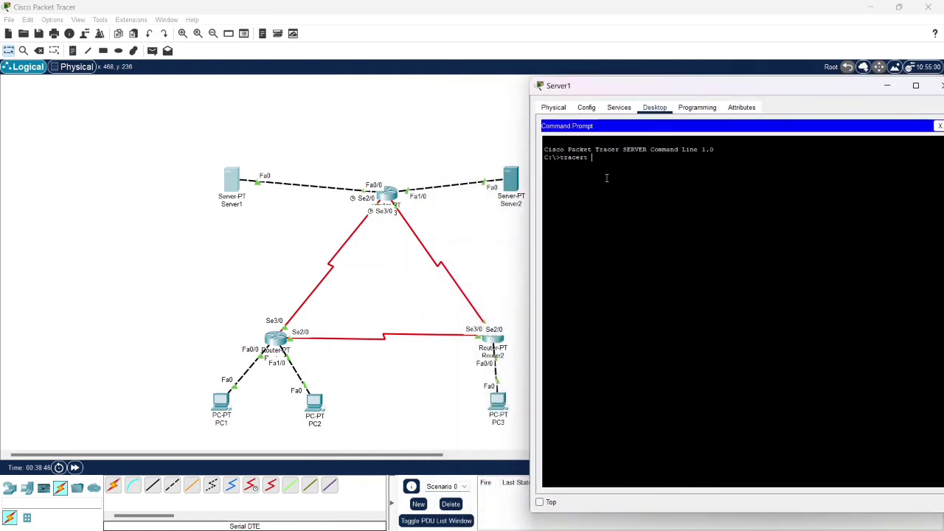
type("43.43.43.3")
key("Return")
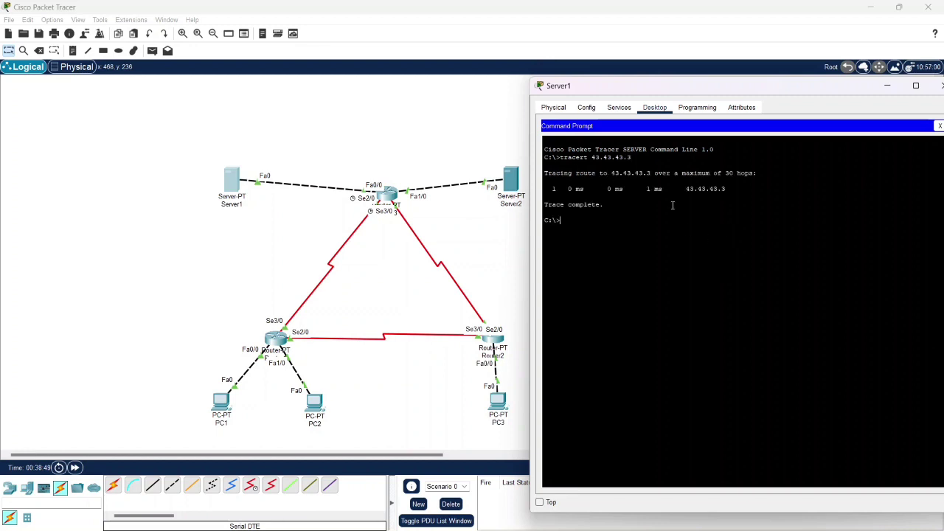
Step: Trace the routes from Server1 to 192.168.1.62 and 192.168.1.126
type("tracert 192.168.1.")
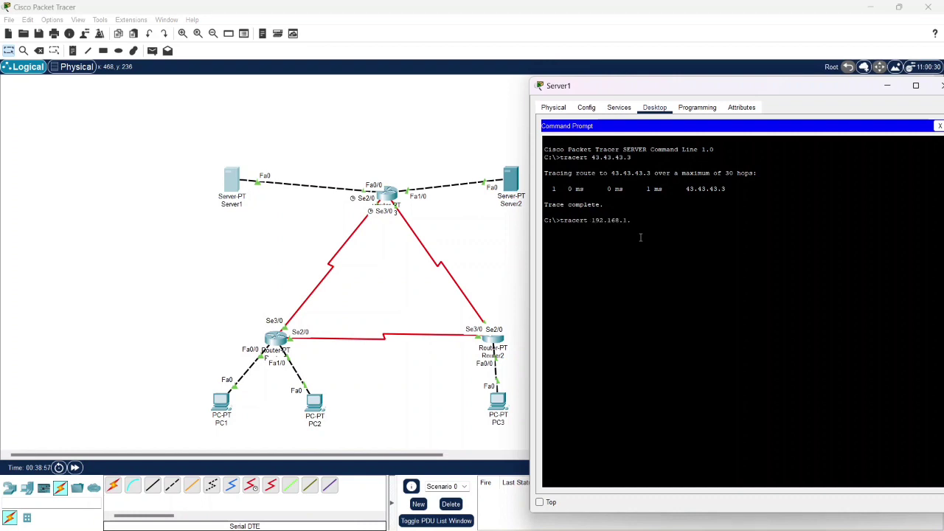
type("62")
key("Return")
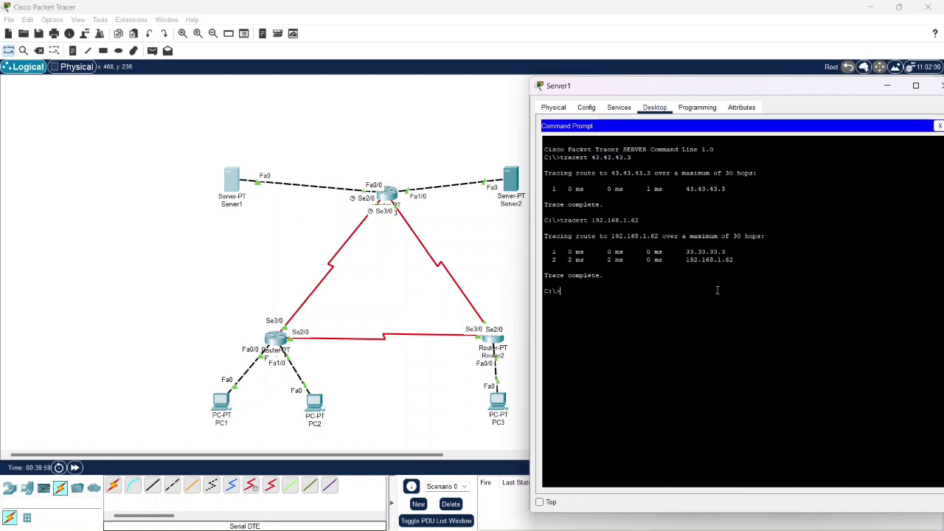
type("tracert 192.168.1.126")
key("Return")
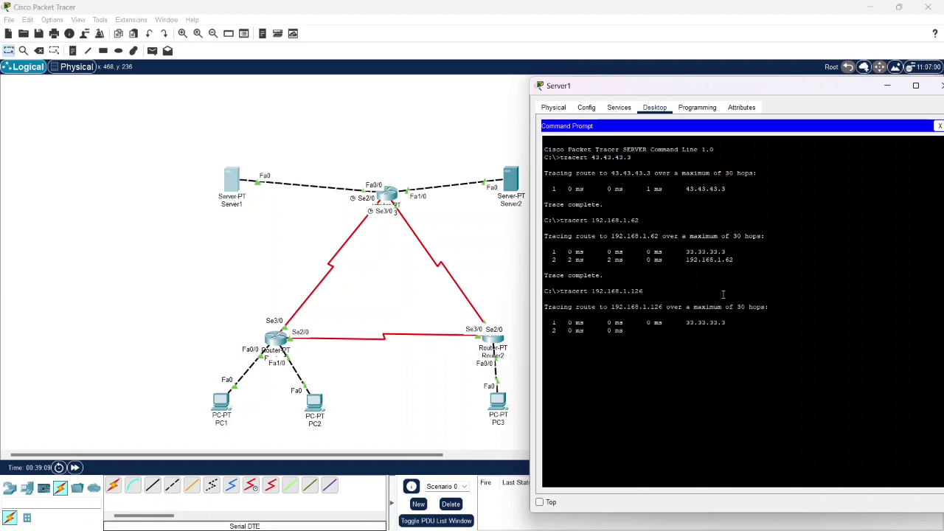
Step: Trace the route from Server1 to 192.168.1.253 and close the Server1 window
type("trac")
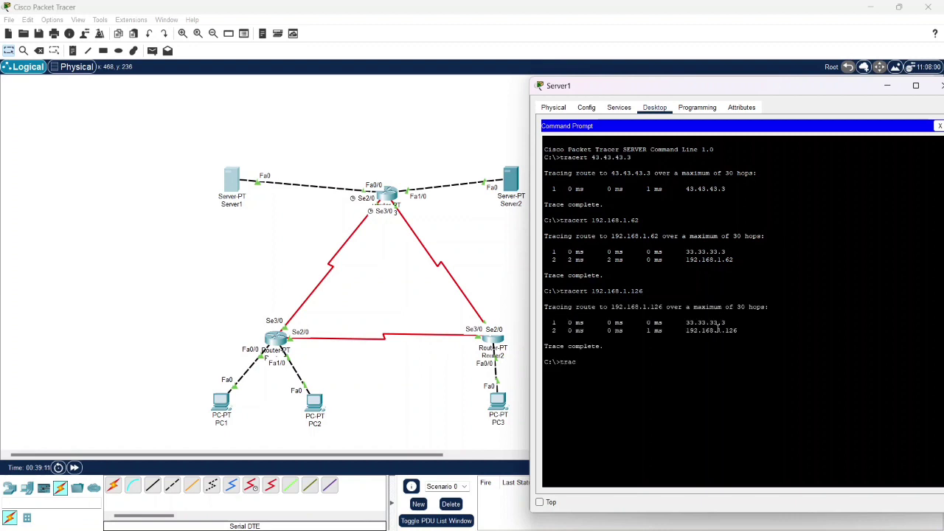
type("ert 192.168")
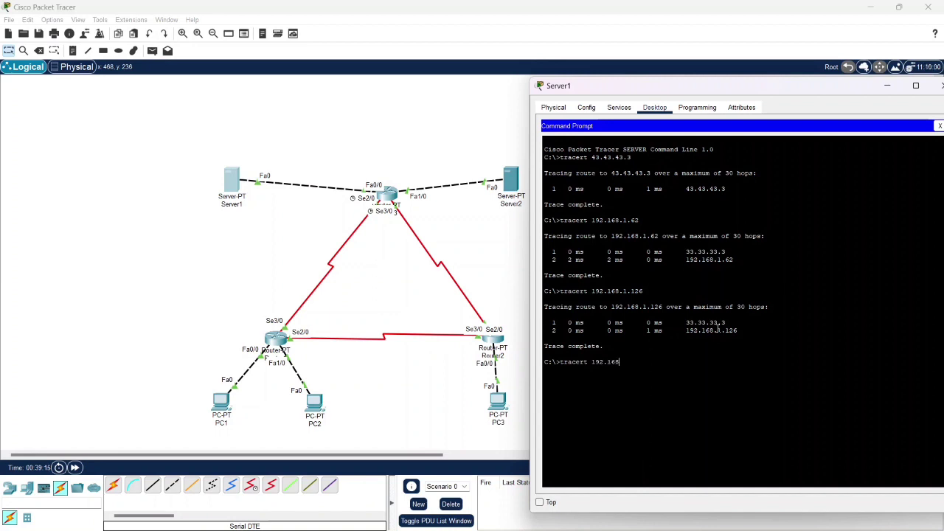
type(".1.253")
key("Return")
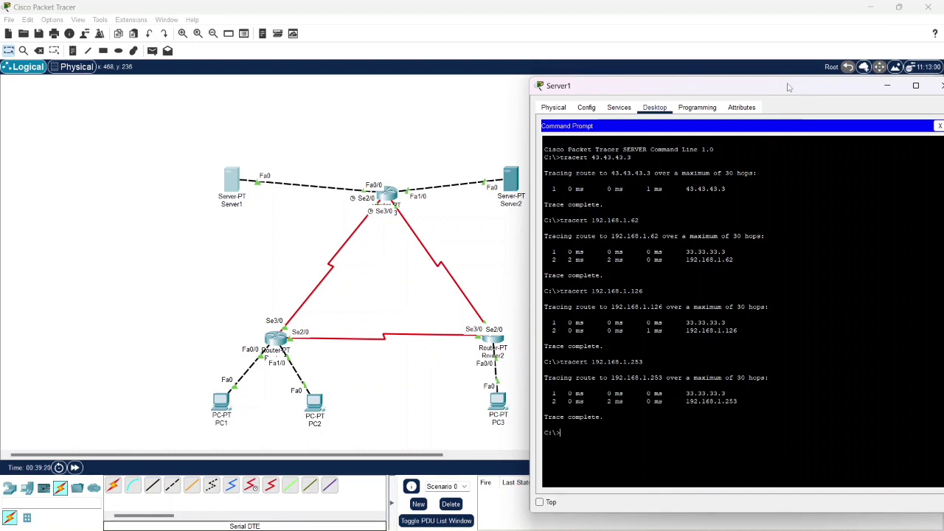
left_click_drag(791, 87, 704, 93)
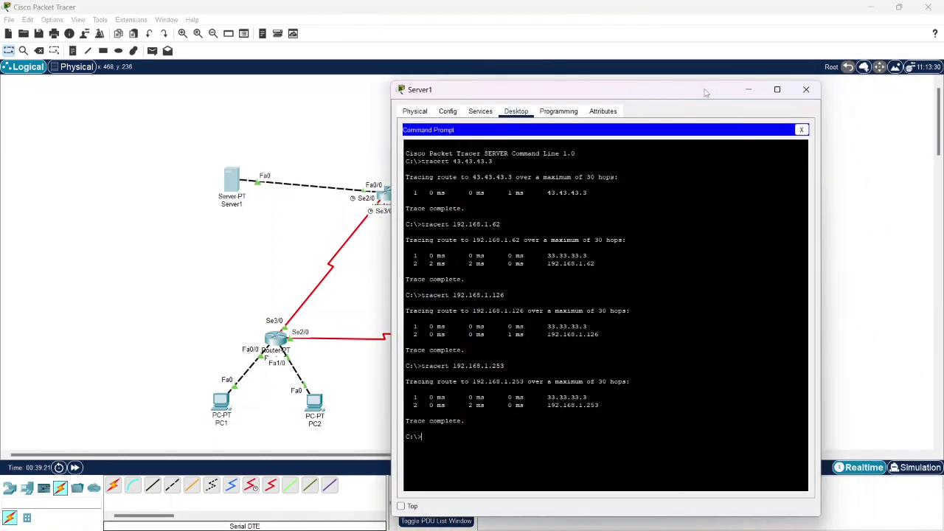
left_click(807, 90)
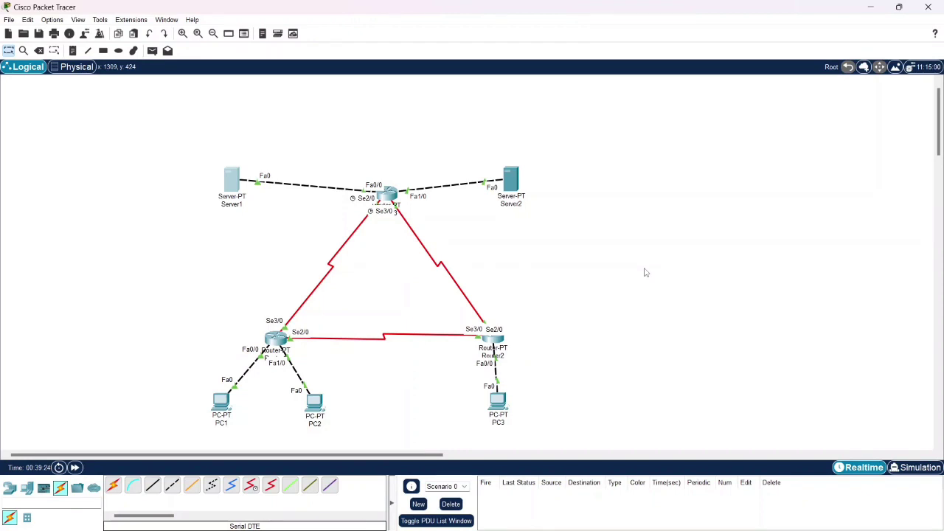
scroll(646, 273, "down", 1)
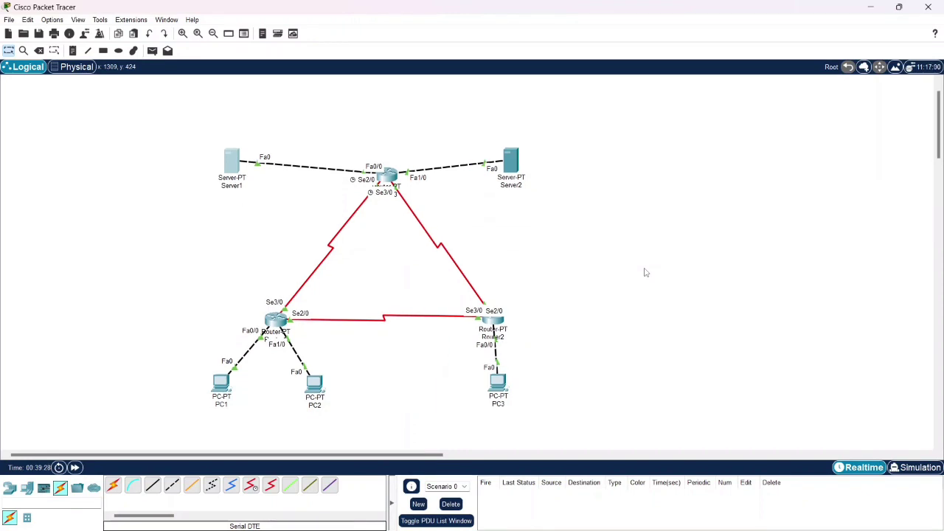
mouse_move(658, 506)
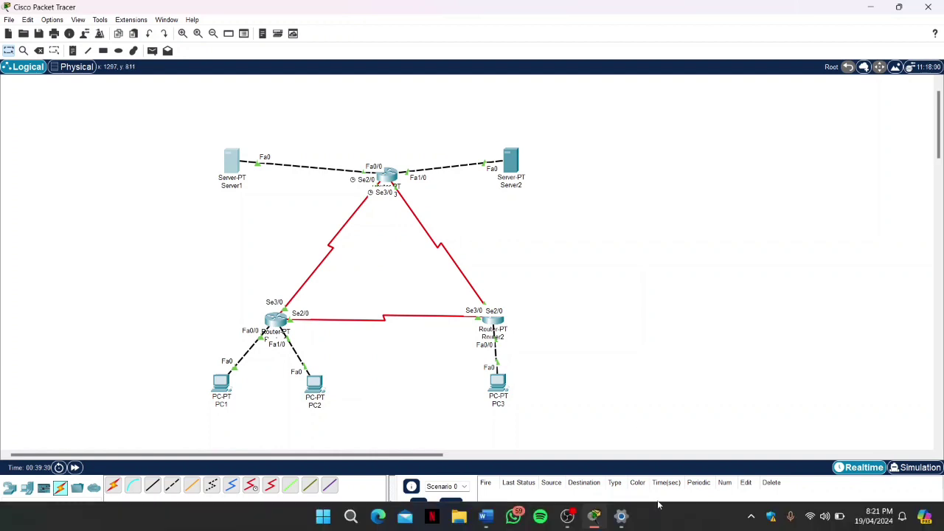